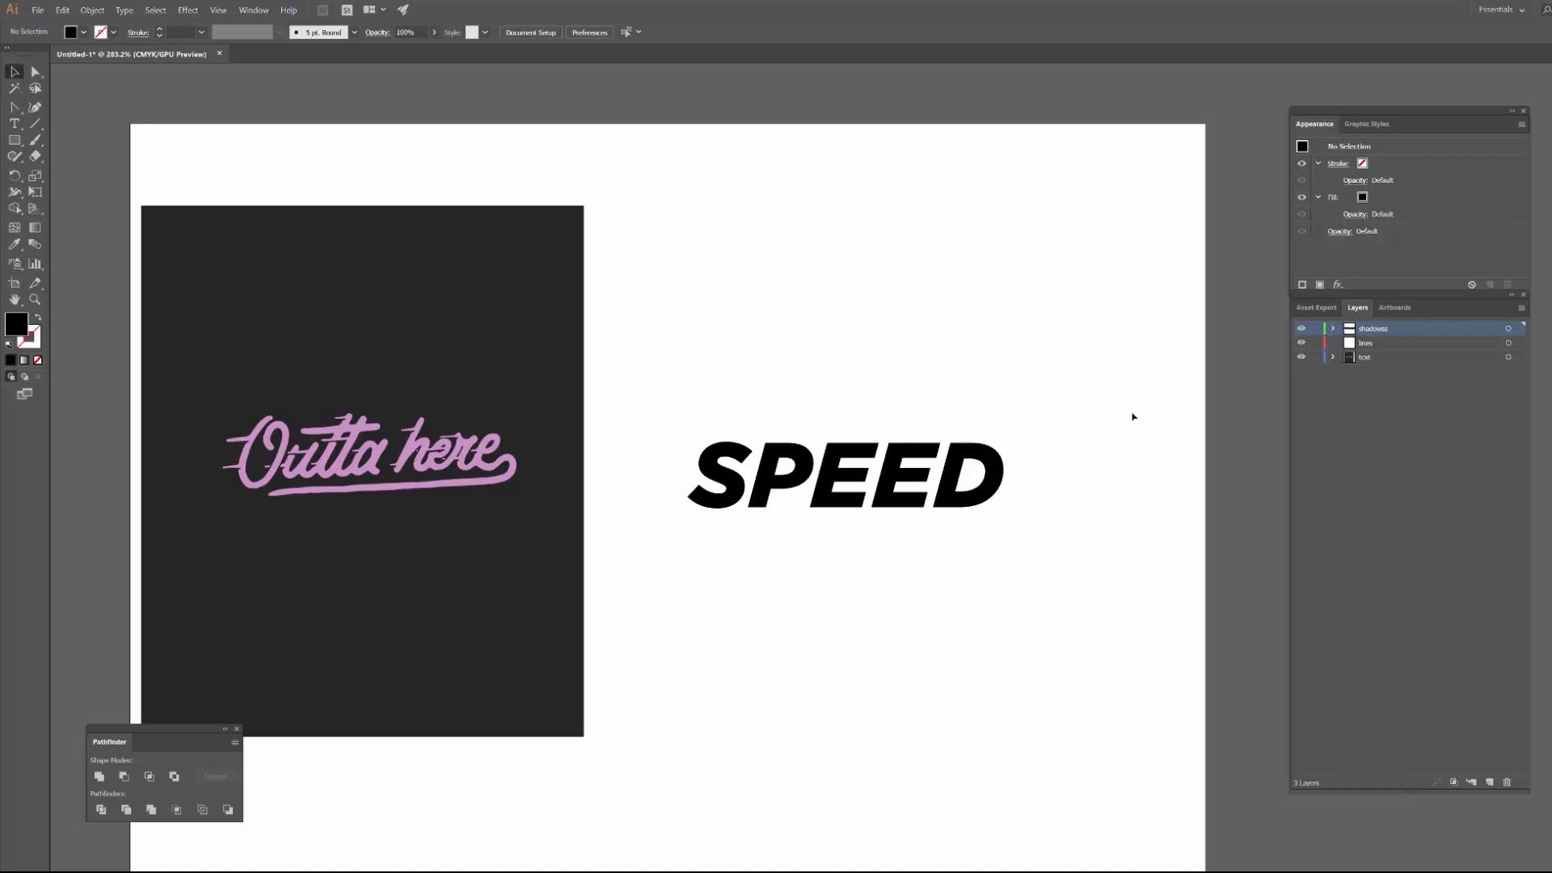
# - Delete the "Outta here" reference image and move the SPEED text from the shadows layer to the text layer
pyautogui.click(550, 414)
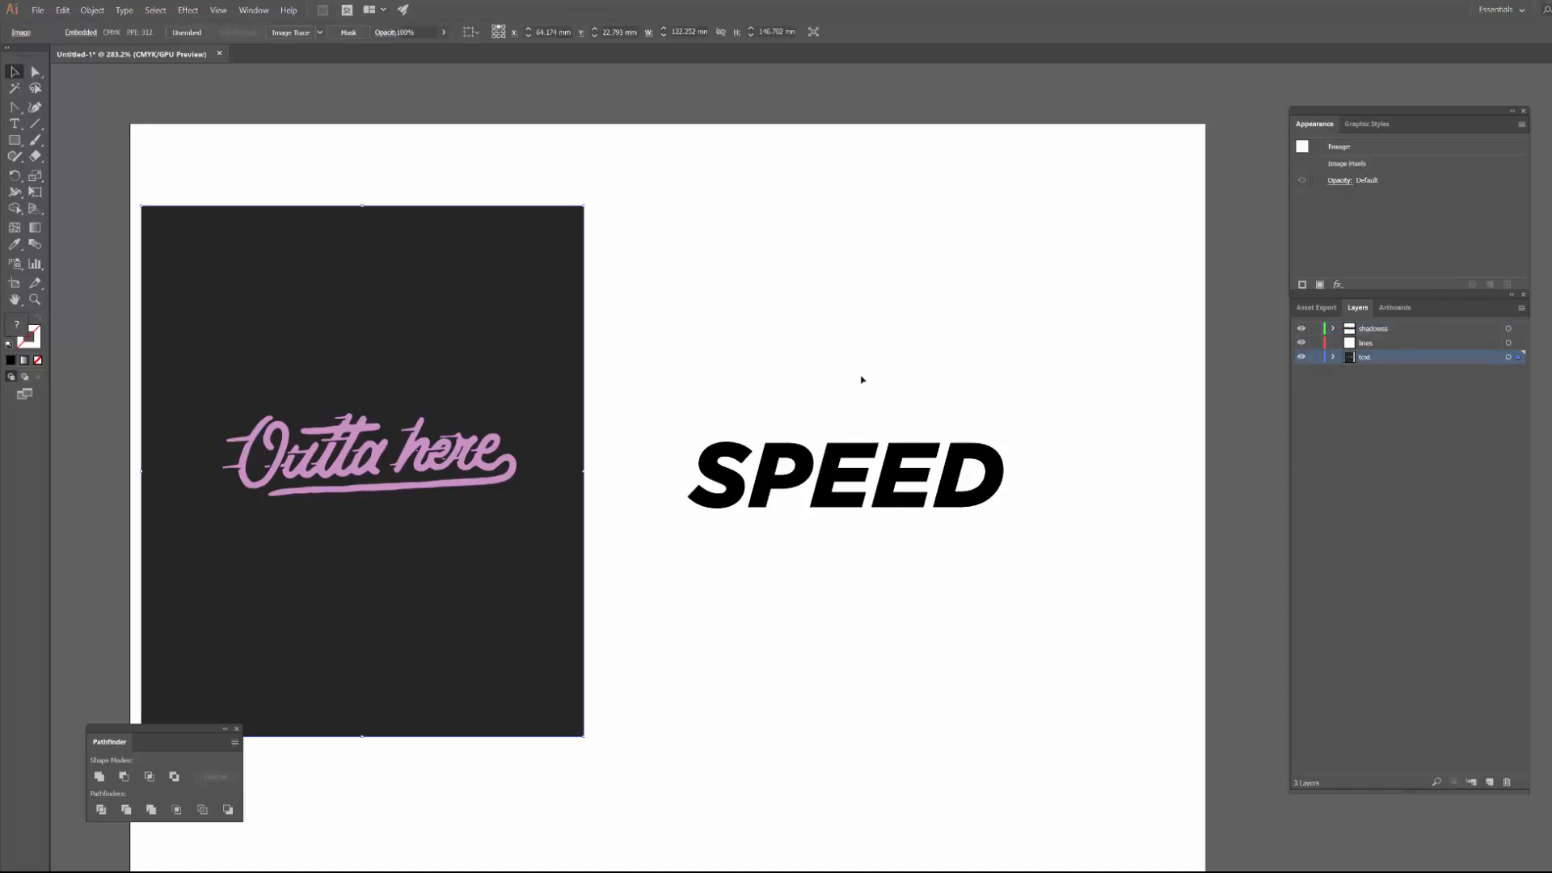
pyautogui.press('Delete')
pyautogui.click(1374, 329)
pyautogui.click(1333, 328)
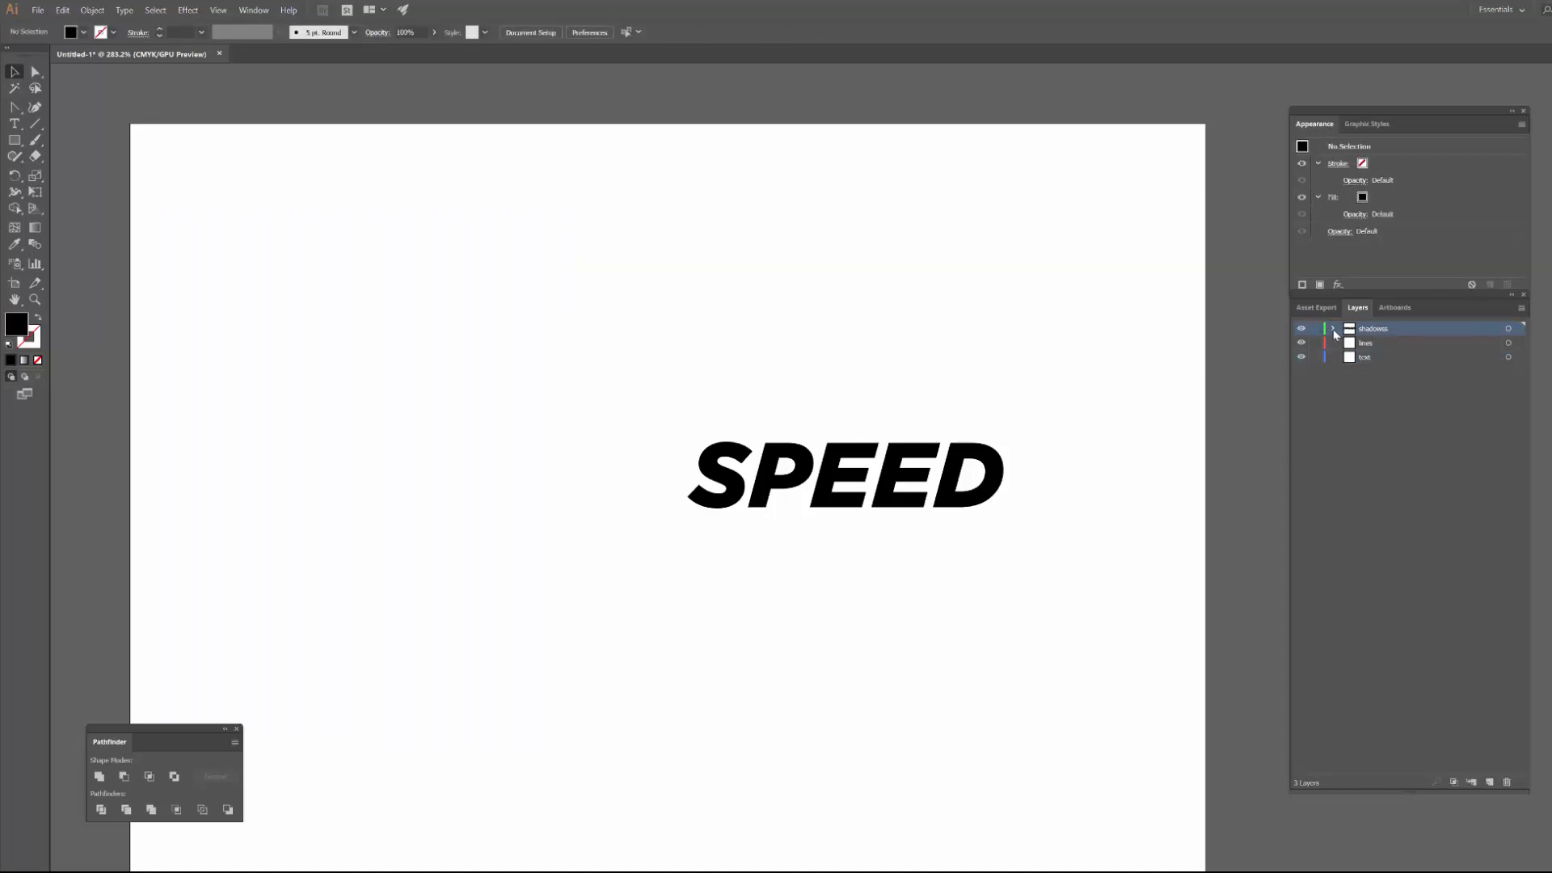
pyautogui.click(1391, 346)
pyautogui.moveTo(1392, 346); pyautogui.dragTo(1373, 372)
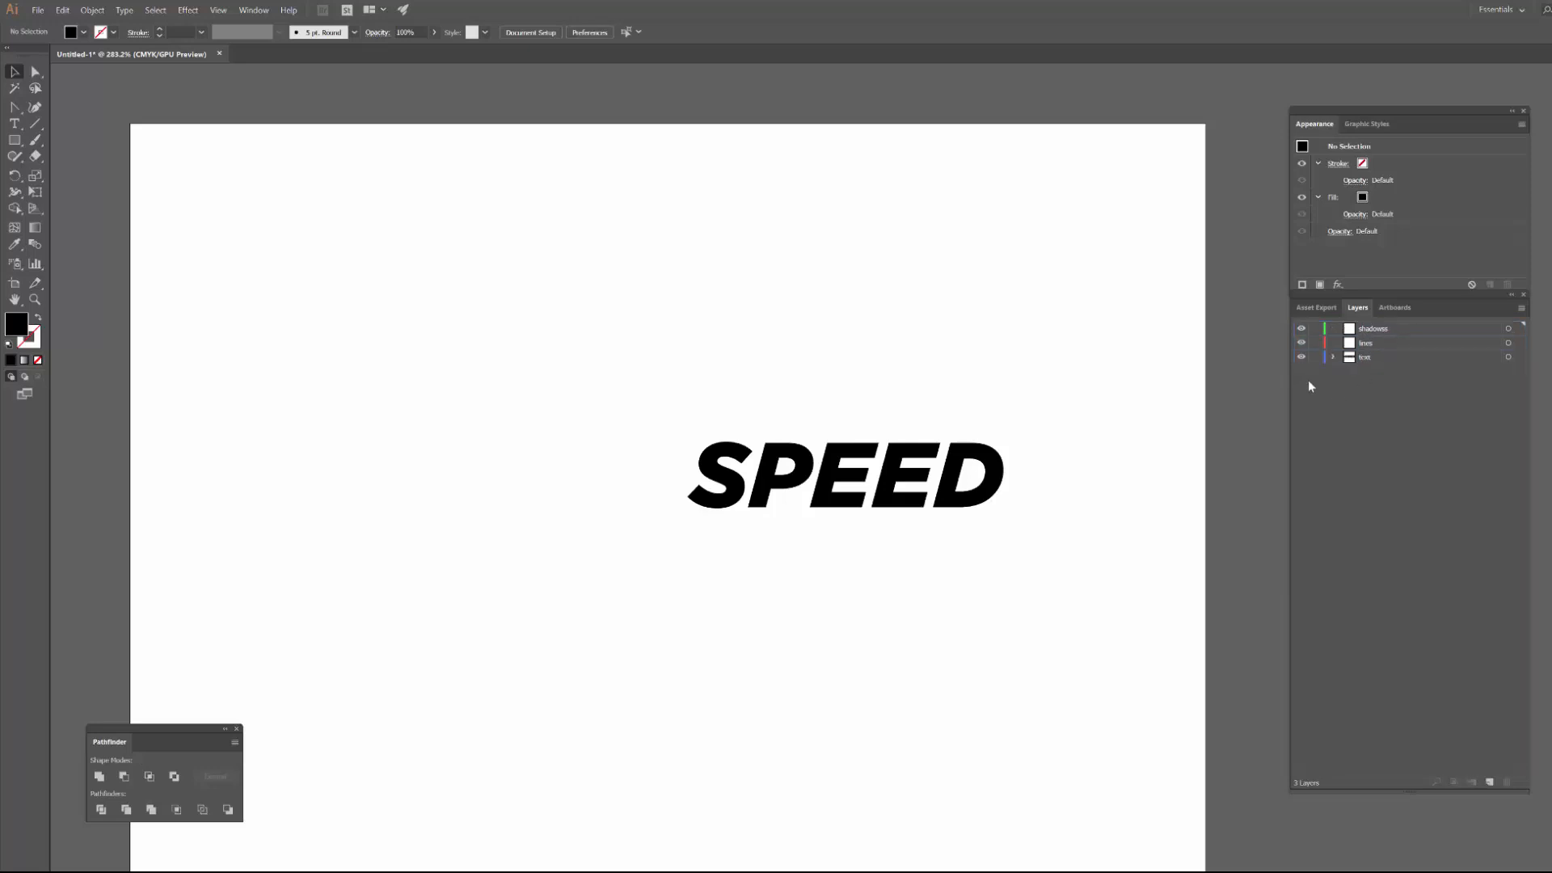
# - Reposition the SPEED text closer to the middle of the artboard, working on the text layer
pyautogui.click(1402, 361)
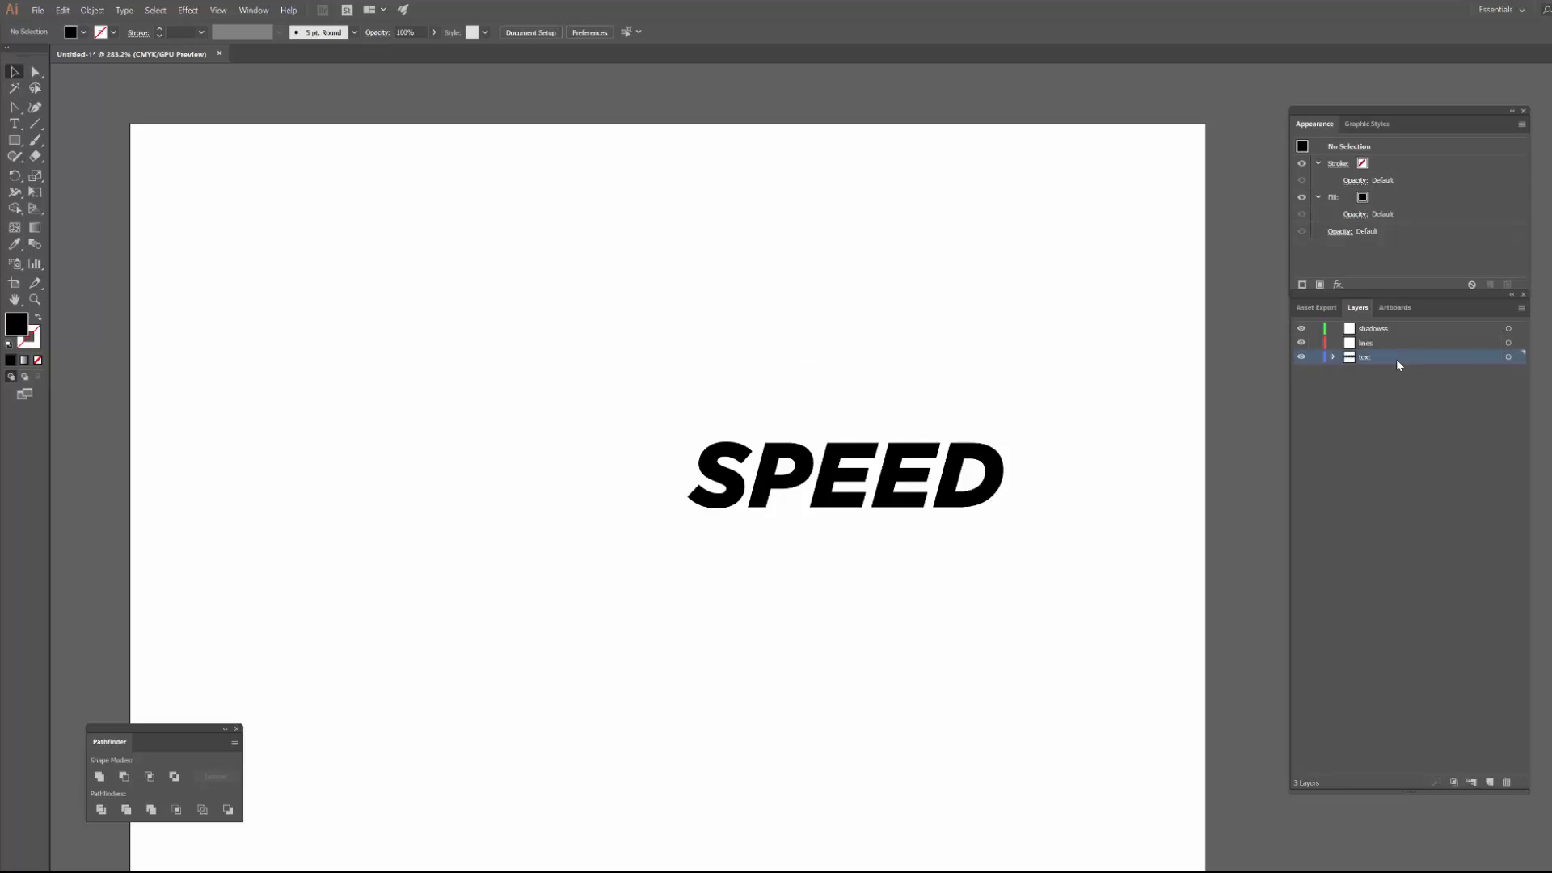
pyautogui.moveTo(867, 477); pyautogui.dragTo(646, 455)
pyautogui.click(453, 378)
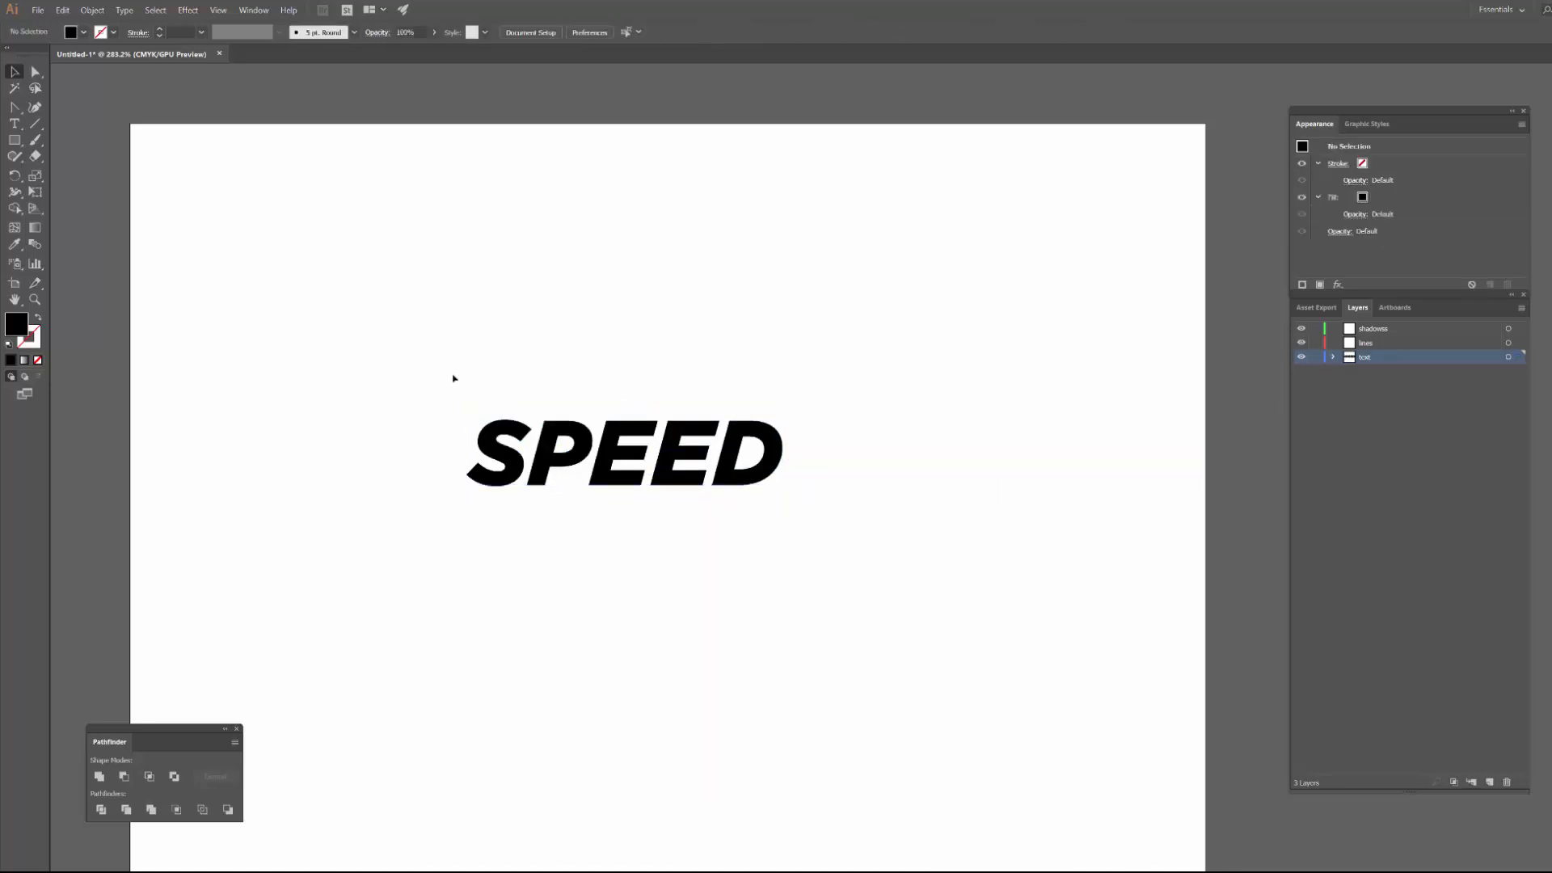
# - Examine the font family and font style used by the SPEED text
pyautogui.moveTo(453, 377); pyautogui.dragTo(944, 566)
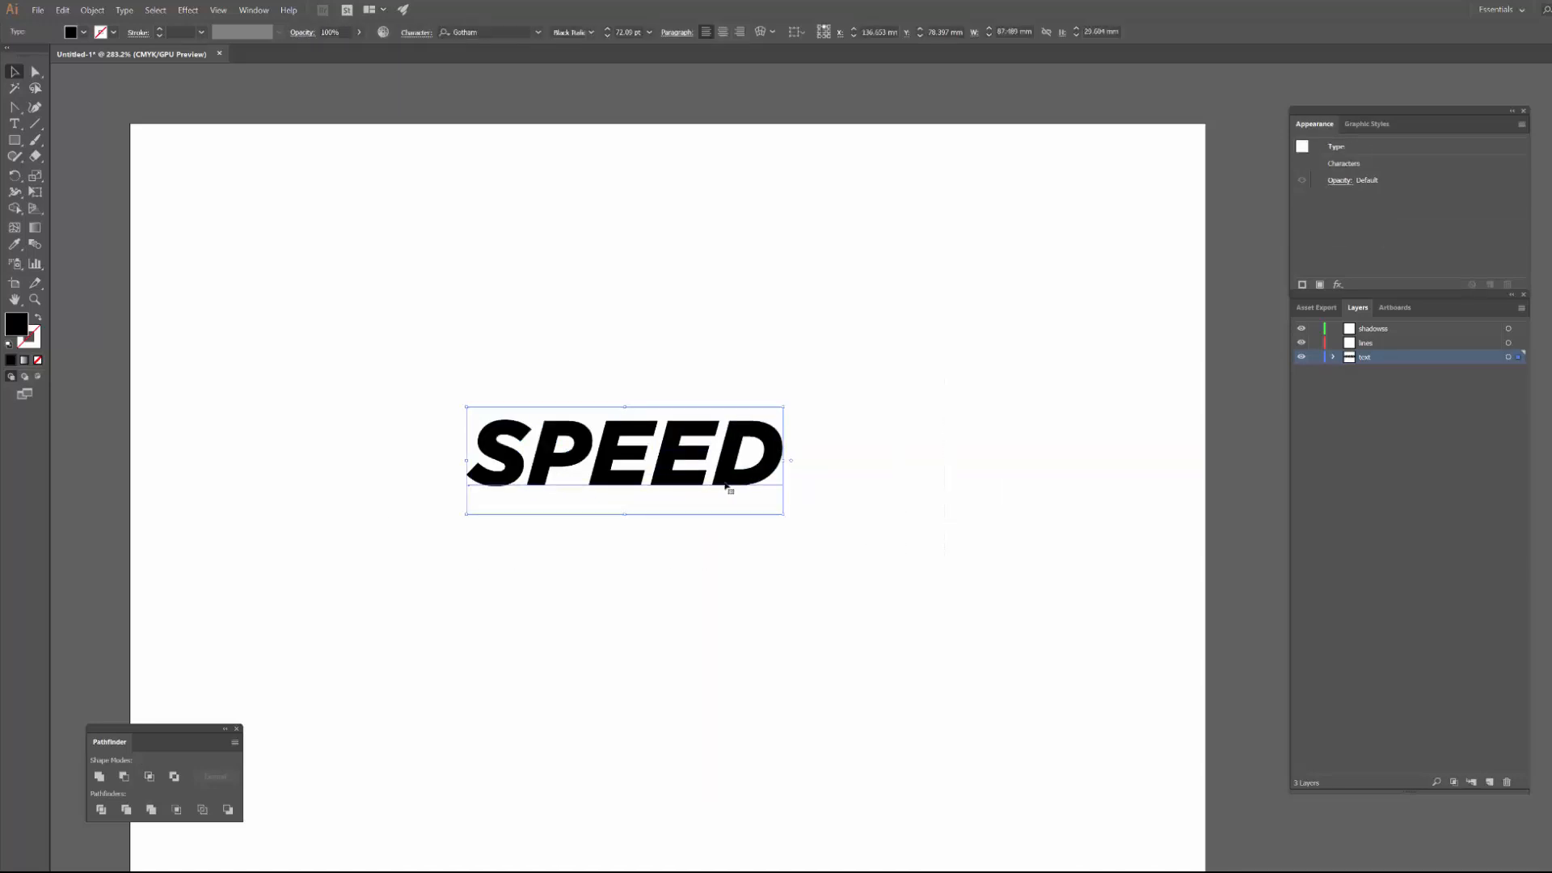
pyautogui.click(538, 32)
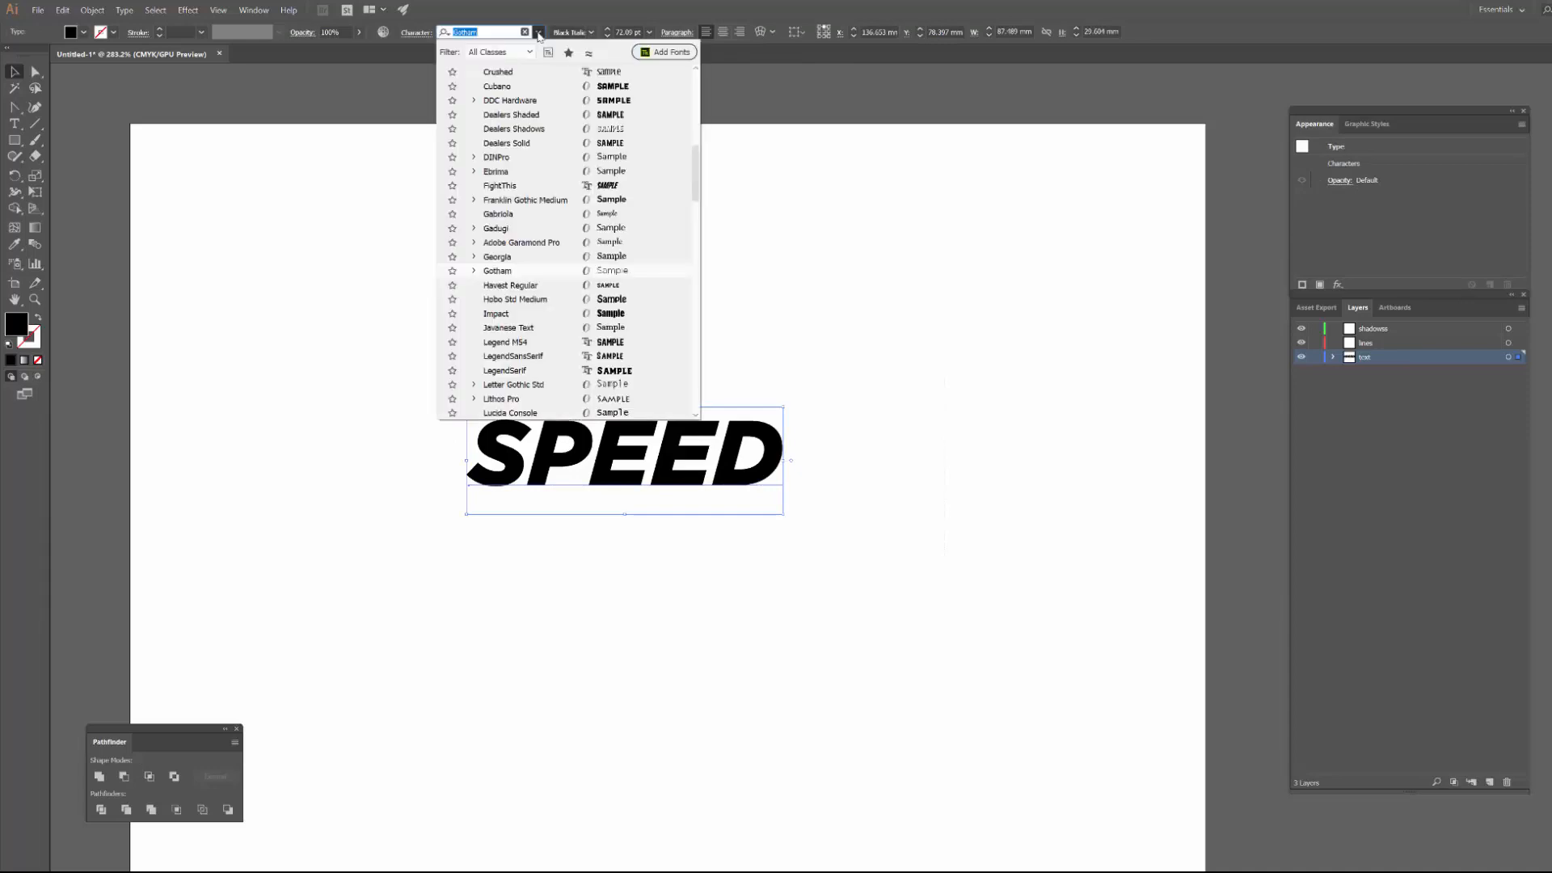
pyautogui.click(538, 32)
pyautogui.click(591, 32)
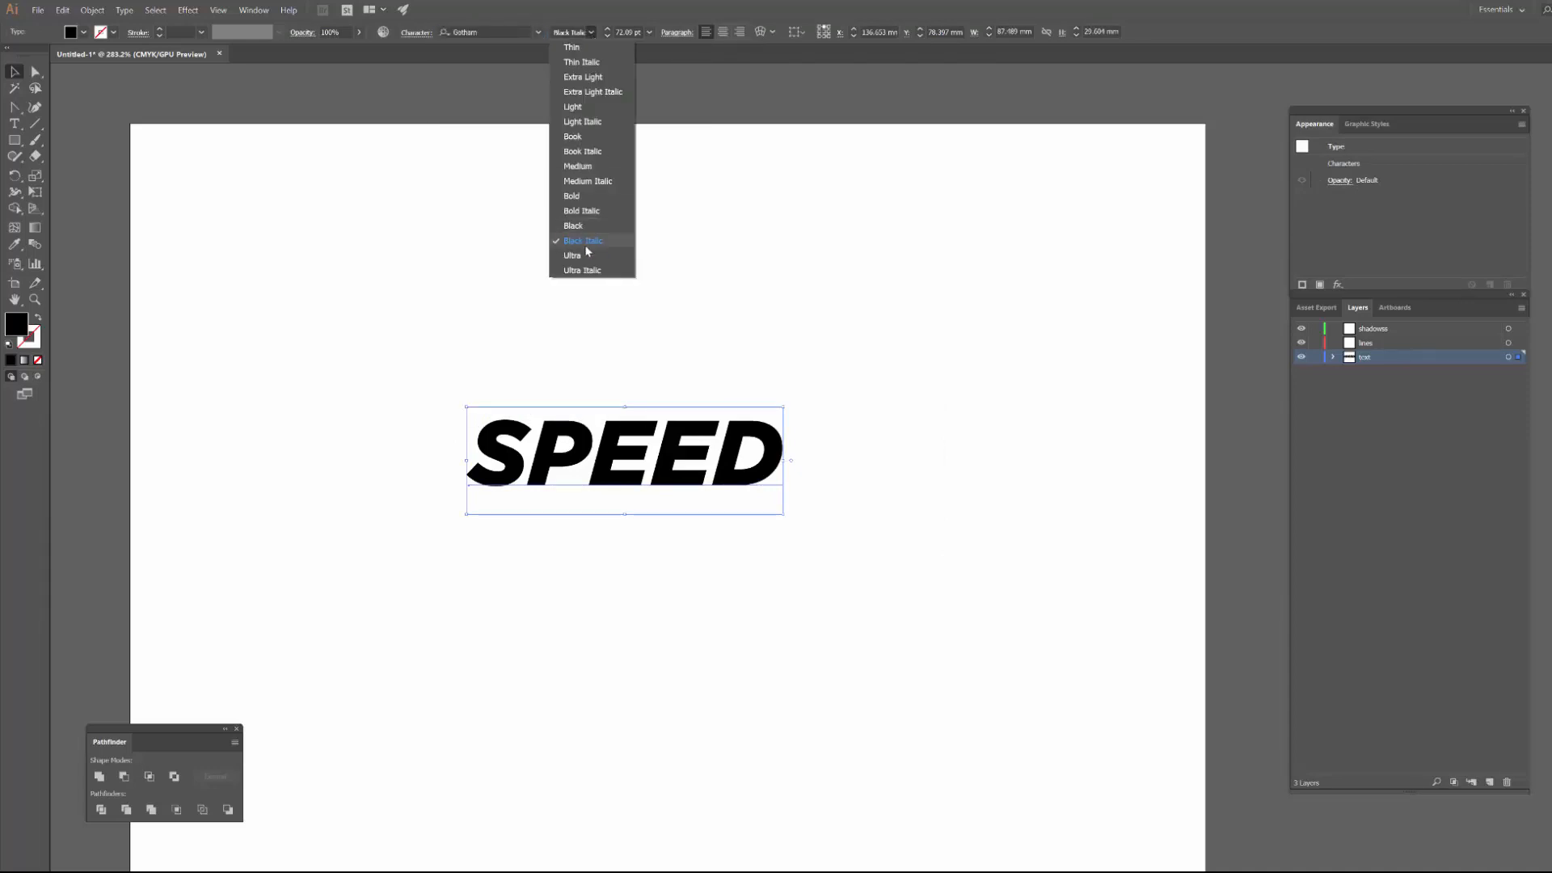
pyautogui.click(711, 360)
pyautogui.click(668, 495)
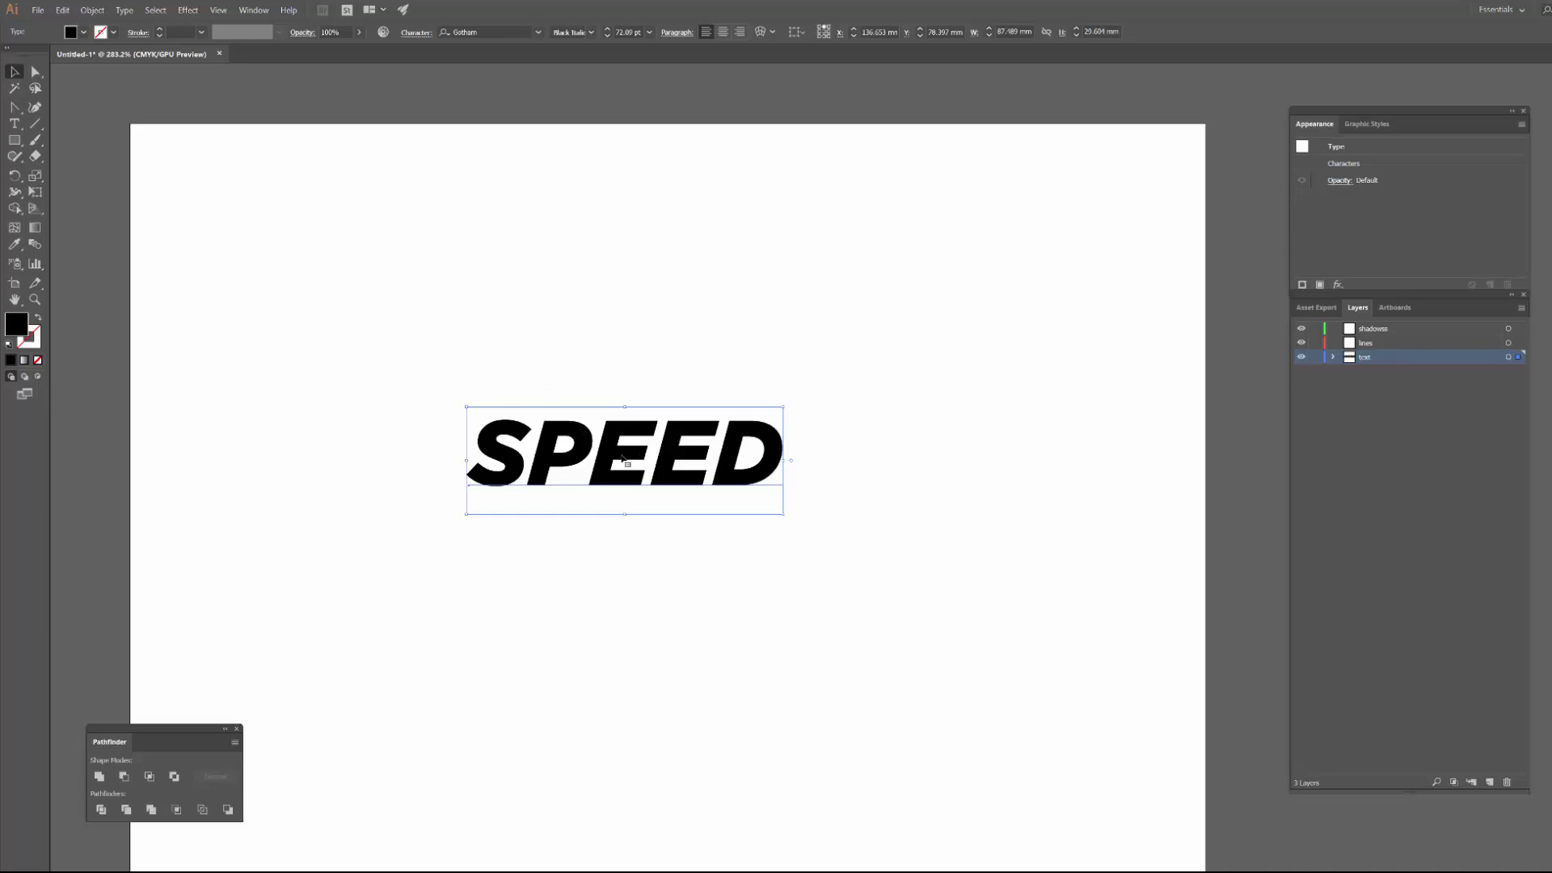
# - Convert the SPEED text to outlines and ungroup it into separate letter shapes
pyautogui.rightClick(649, 459)
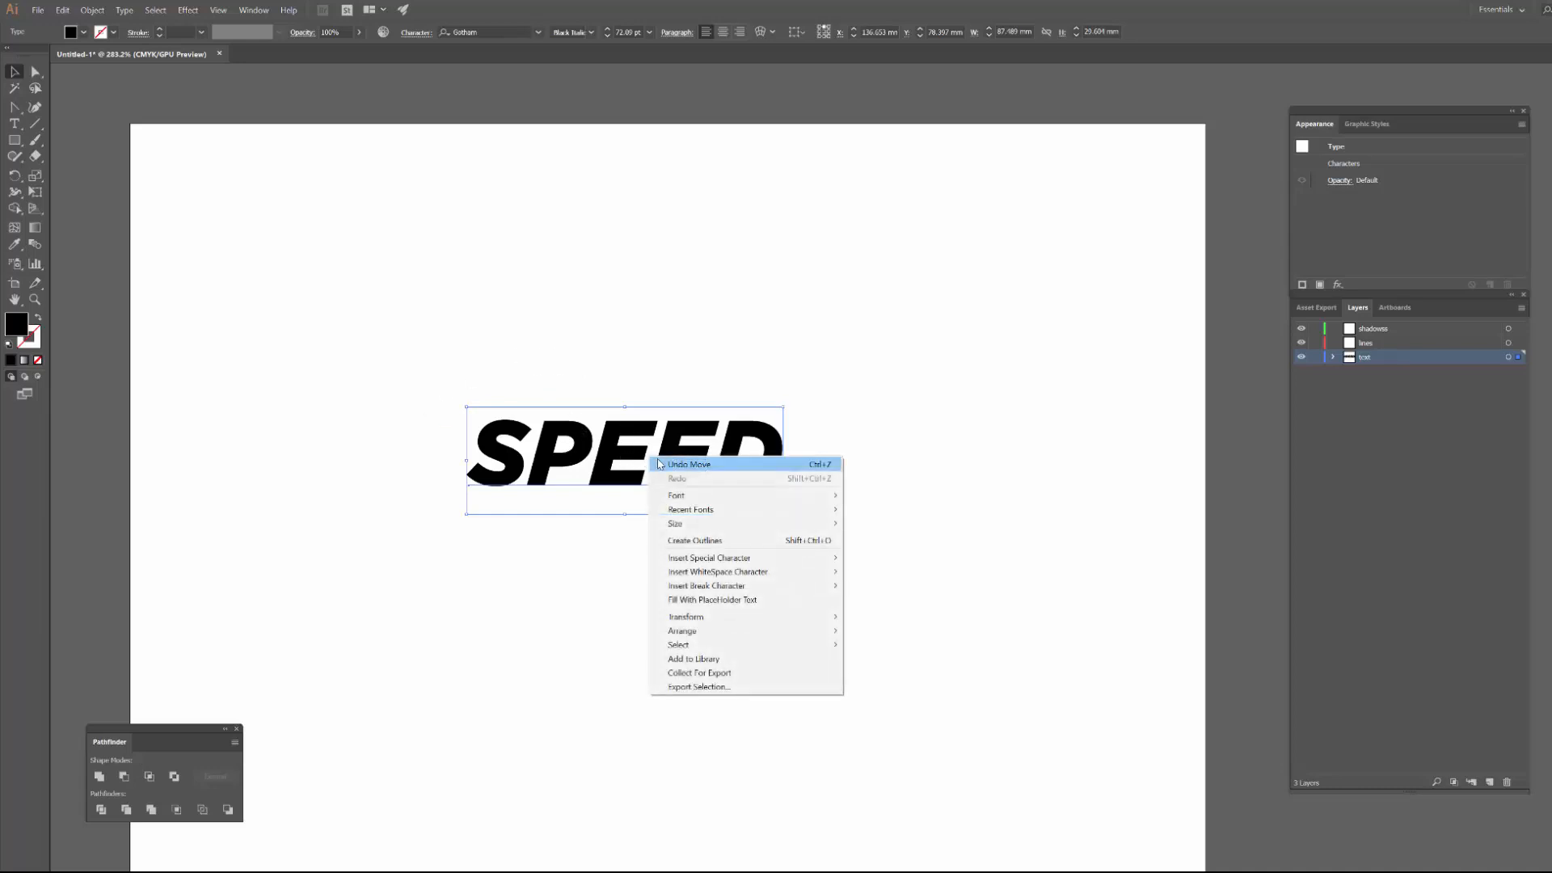
pyautogui.click(748, 547)
pyautogui.click(613, 490)
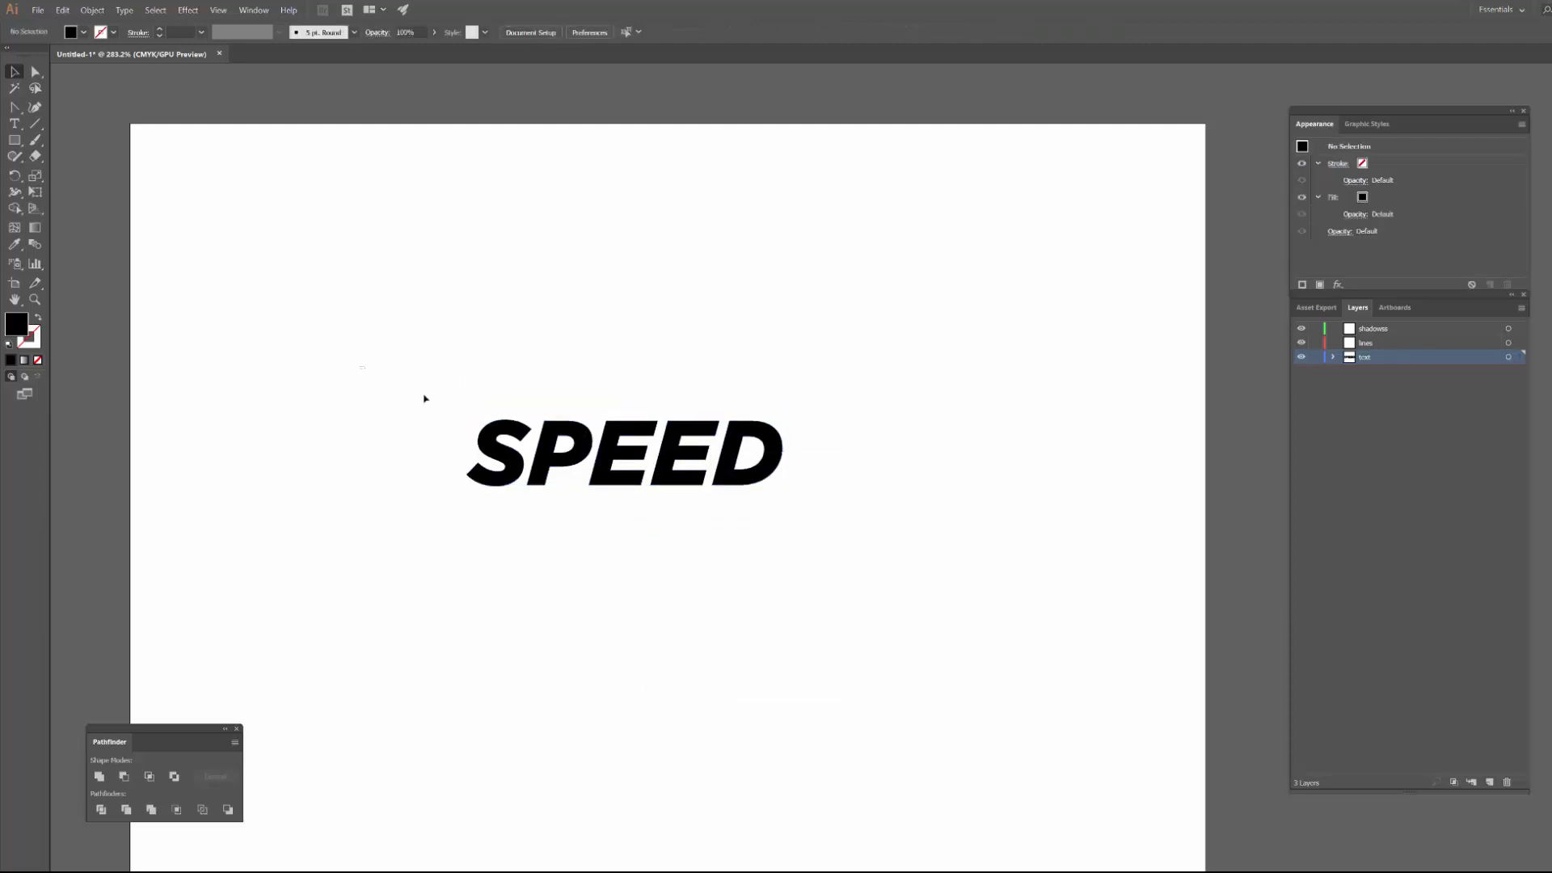
pyautogui.moveTo(363, 367); pyautogui.dragTo(796, 495)
pyautogui.rightClick(754, 480)
pyautogui.click(827, 572)
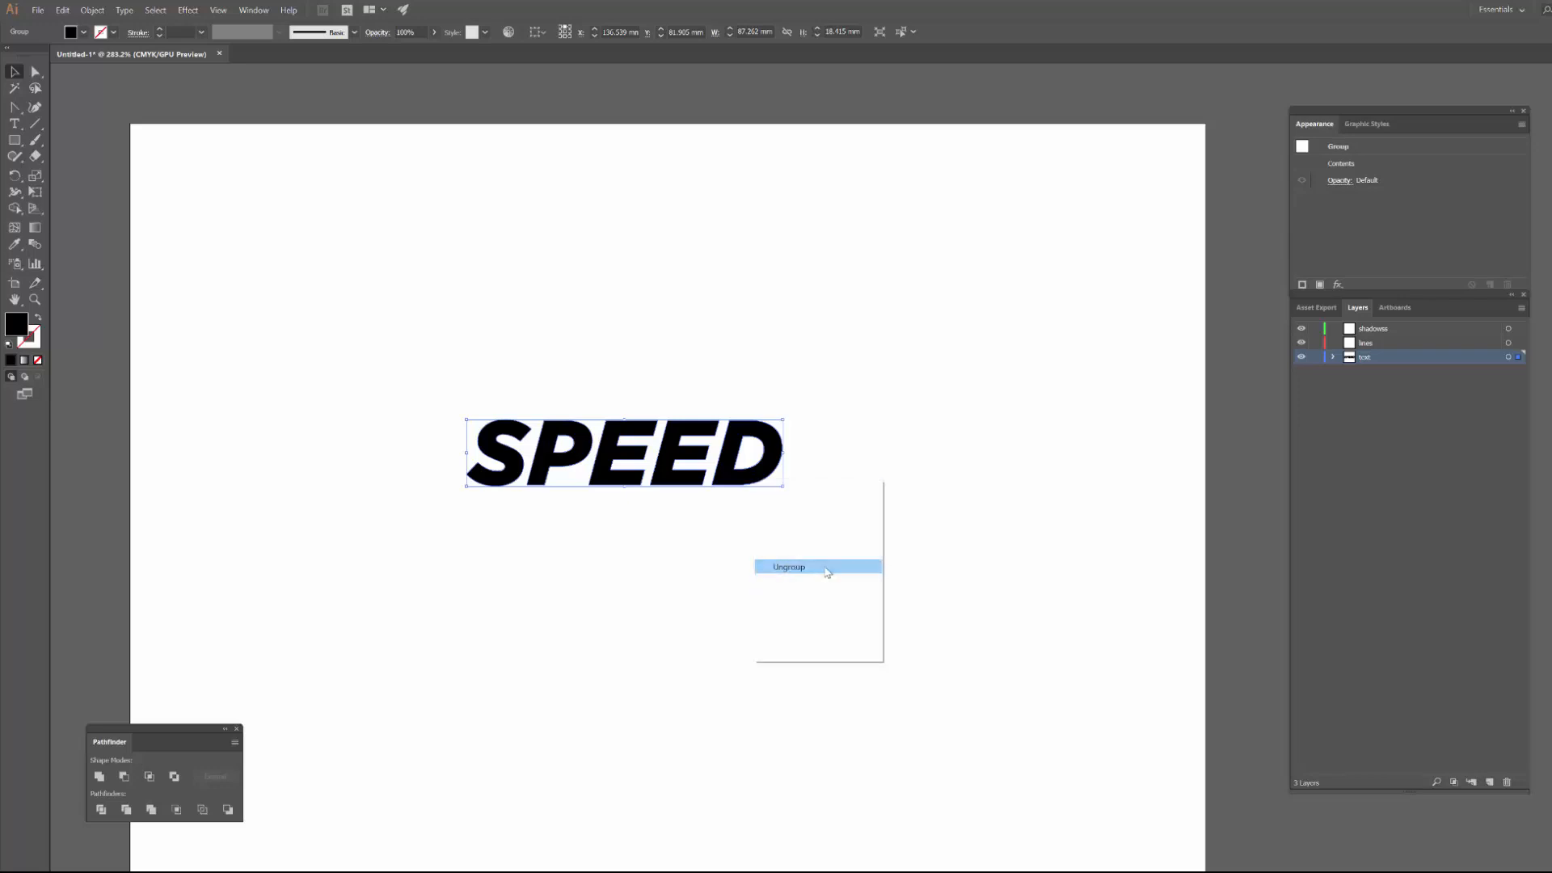
pyautogui.click(598, 570)
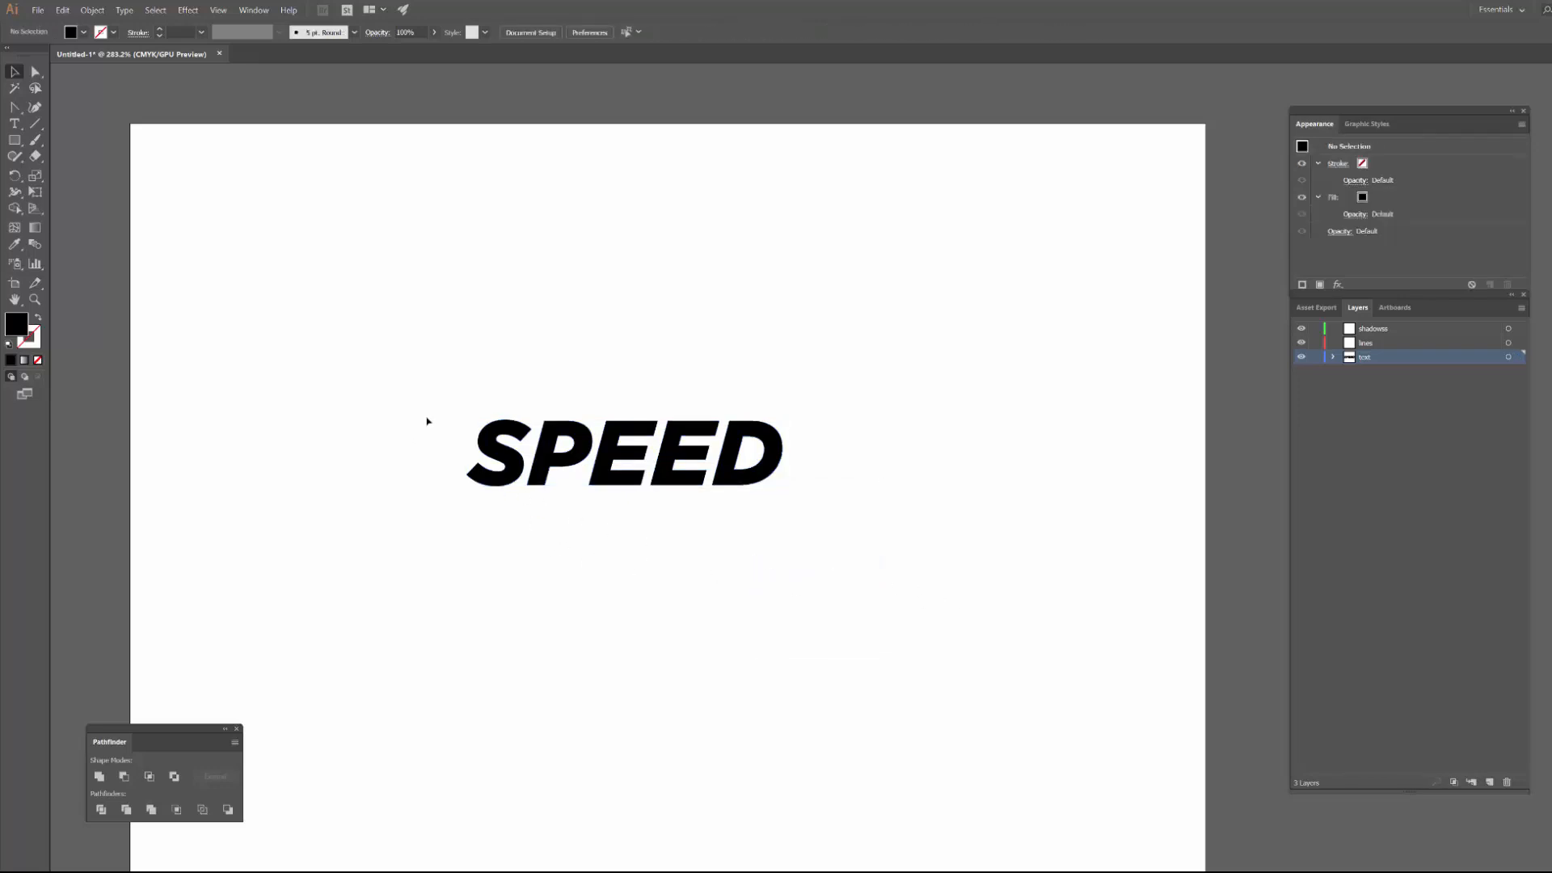
# - Scale the SPEED letters up proportionally around their centre to about 151 mm wide
pyautogui.moveTo(428, 420); pyautogui.dragTo(897, 510)
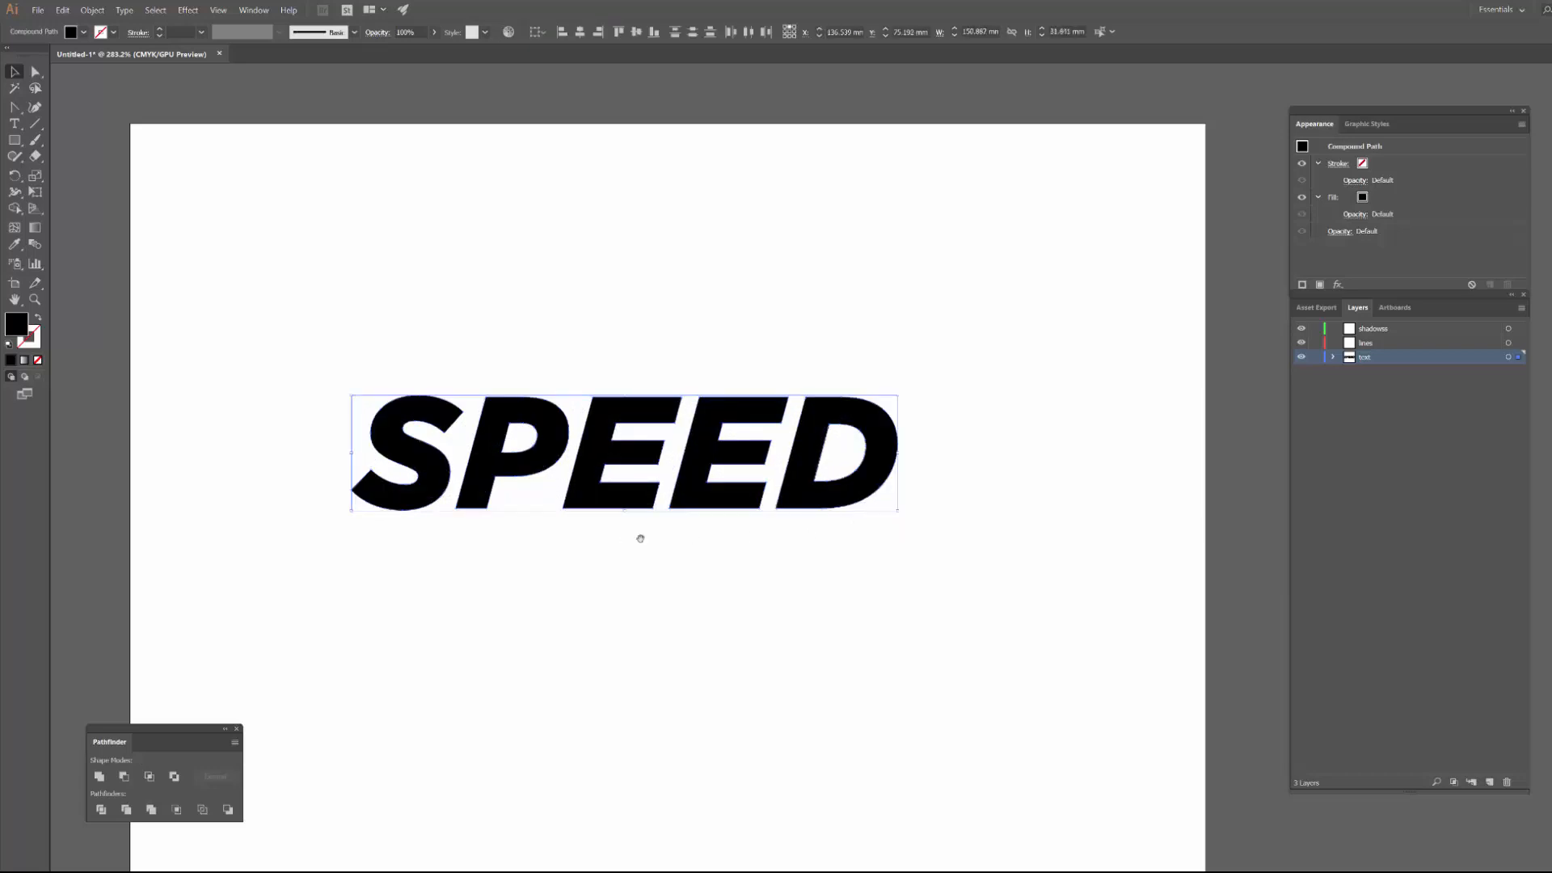
pyautogui.moveTo(640, 538); pyautogui.dragTo(945, 582)
pyautogui.click(946, 582)
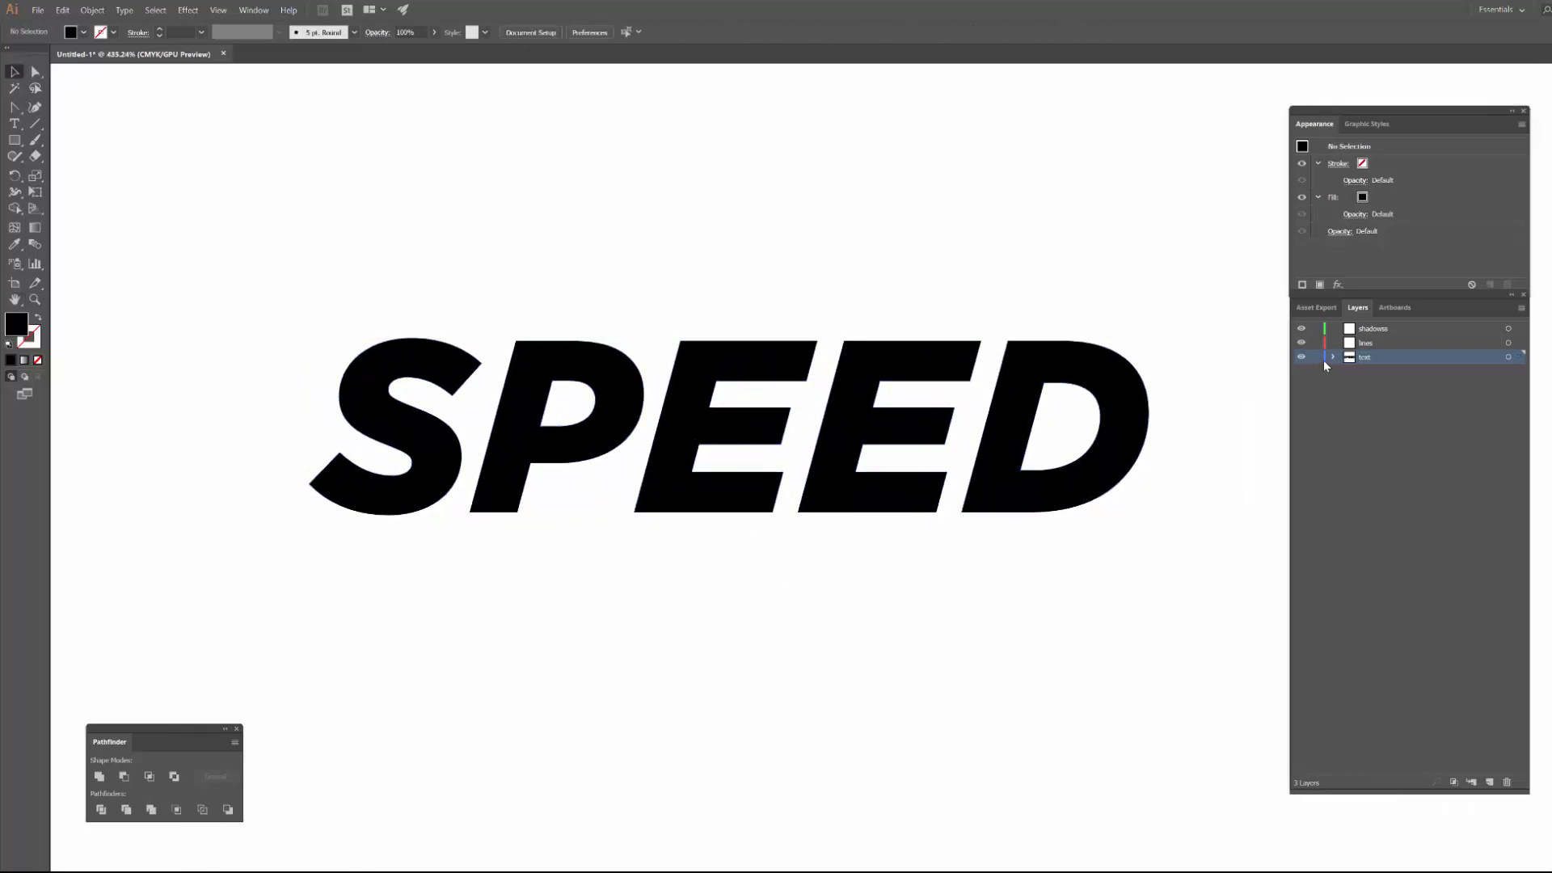
# - Lock the text layer and draw a thin black rectangle about 5 mm by 1 mm on the lines layer, above the S
pyautogui.click(1316, 357)
pyautogui.click(1399, 344)
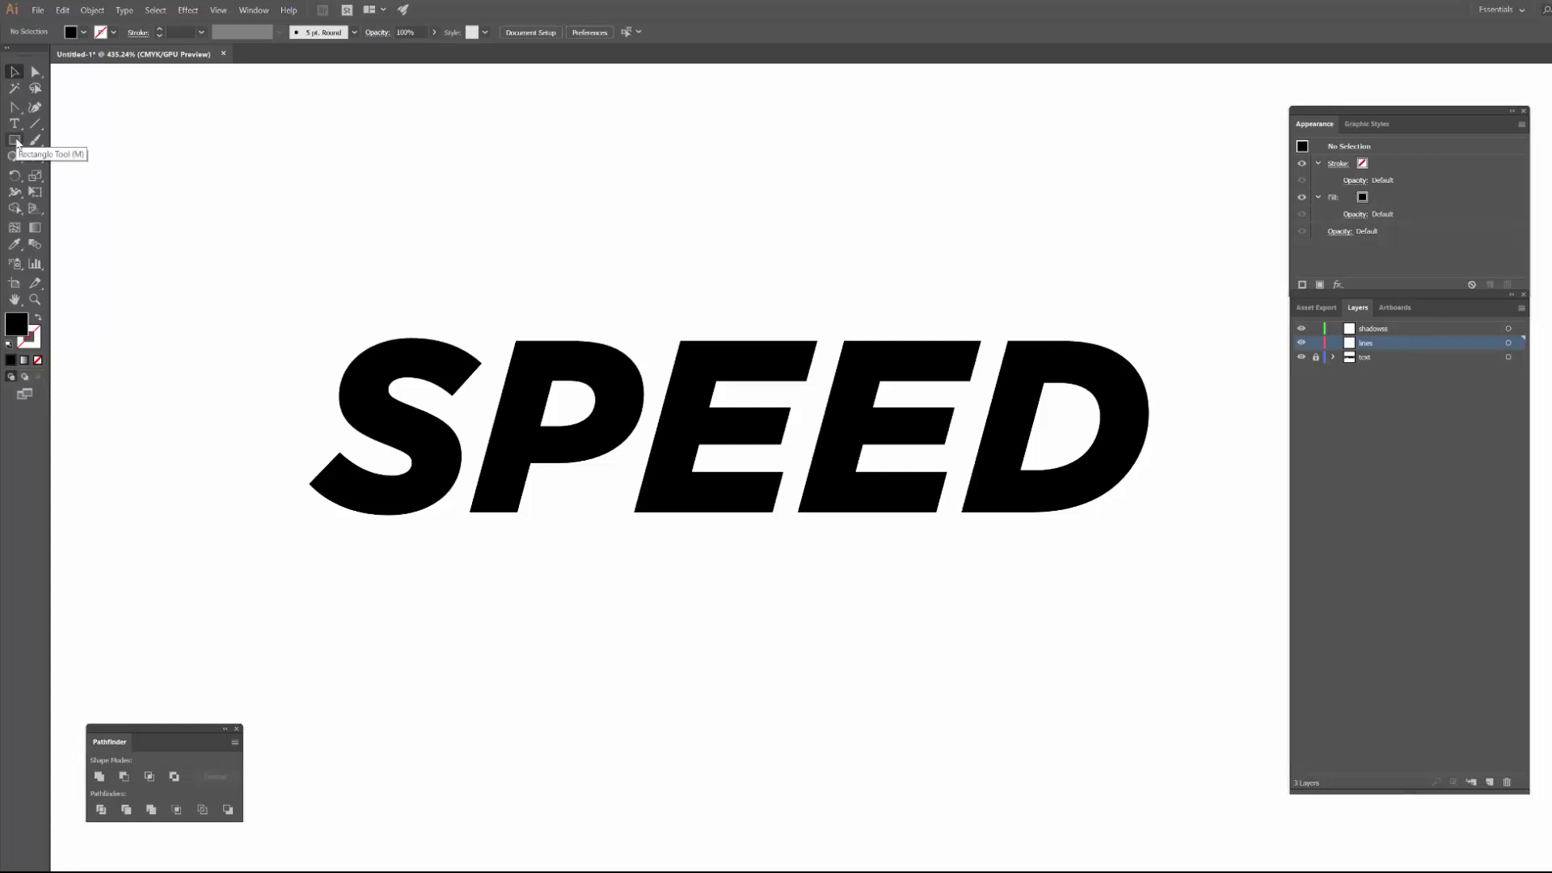
pyautogui.press('z')
pyautogui.click(284, 358)
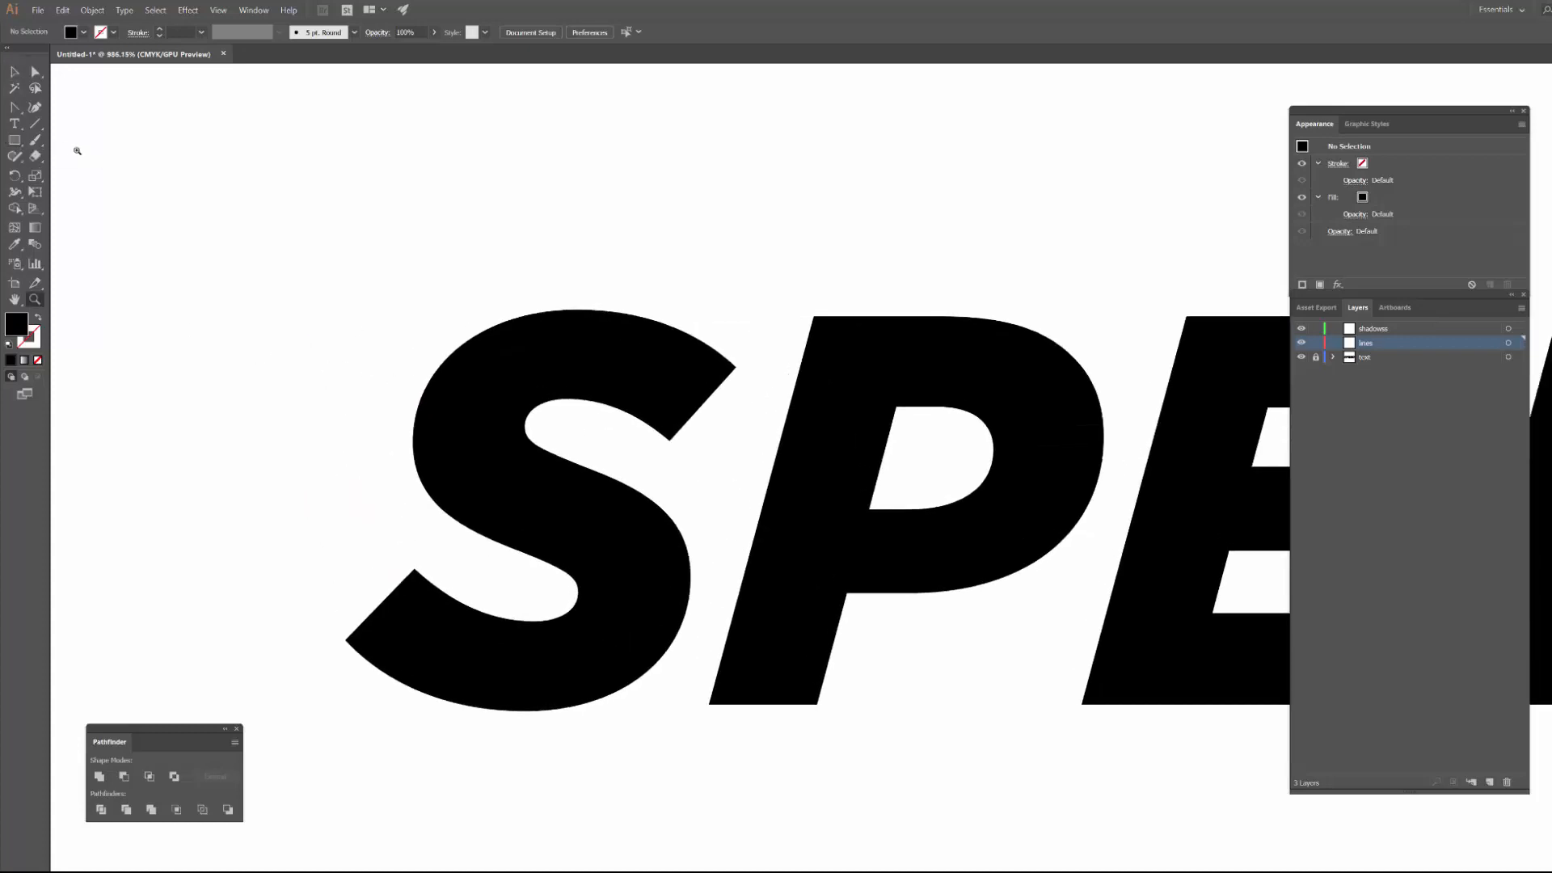
pyautogui.click(21, 142)
pyautogui.moveTo(446, 228); pyautogui.dragTo(510, 240)
pyautogui.press('v')
pyautogui.click(574, 290)
pyautogui.scroll(-2, 549, 279)
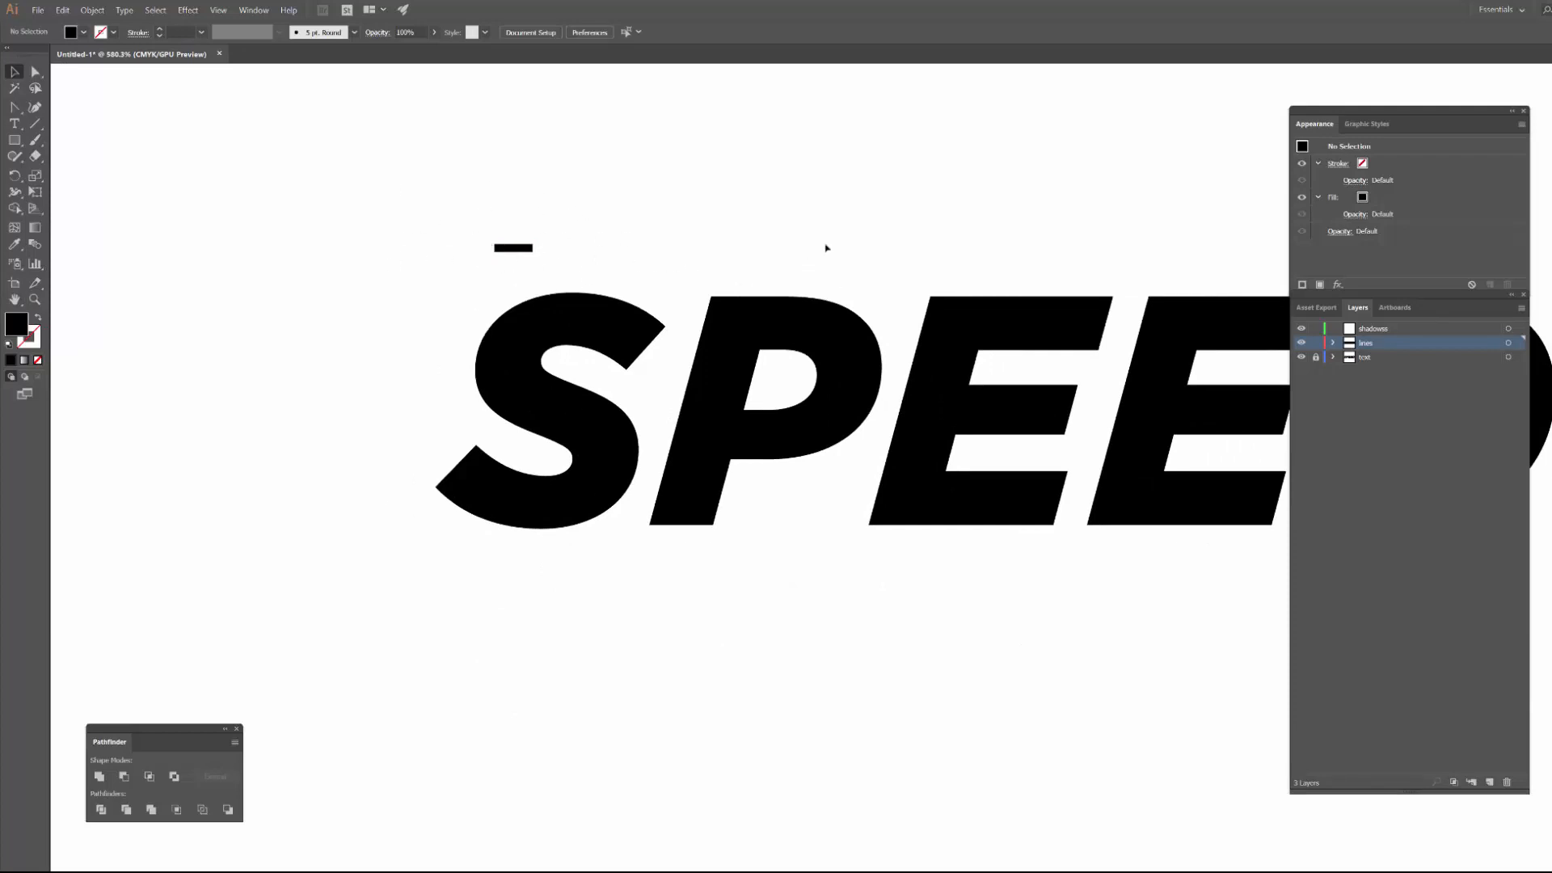
# - Place copies of the black bar on the S's upper left edge, lower left tip and upper arm, and at the P's foot
pyautogui.moveTo(515, 247); pyautogui.dragTo(438, 477)
pyautogui.click(602, 234)
pyautogui.moveTo(434, 475); pyautogui.dragTo(426, 475)
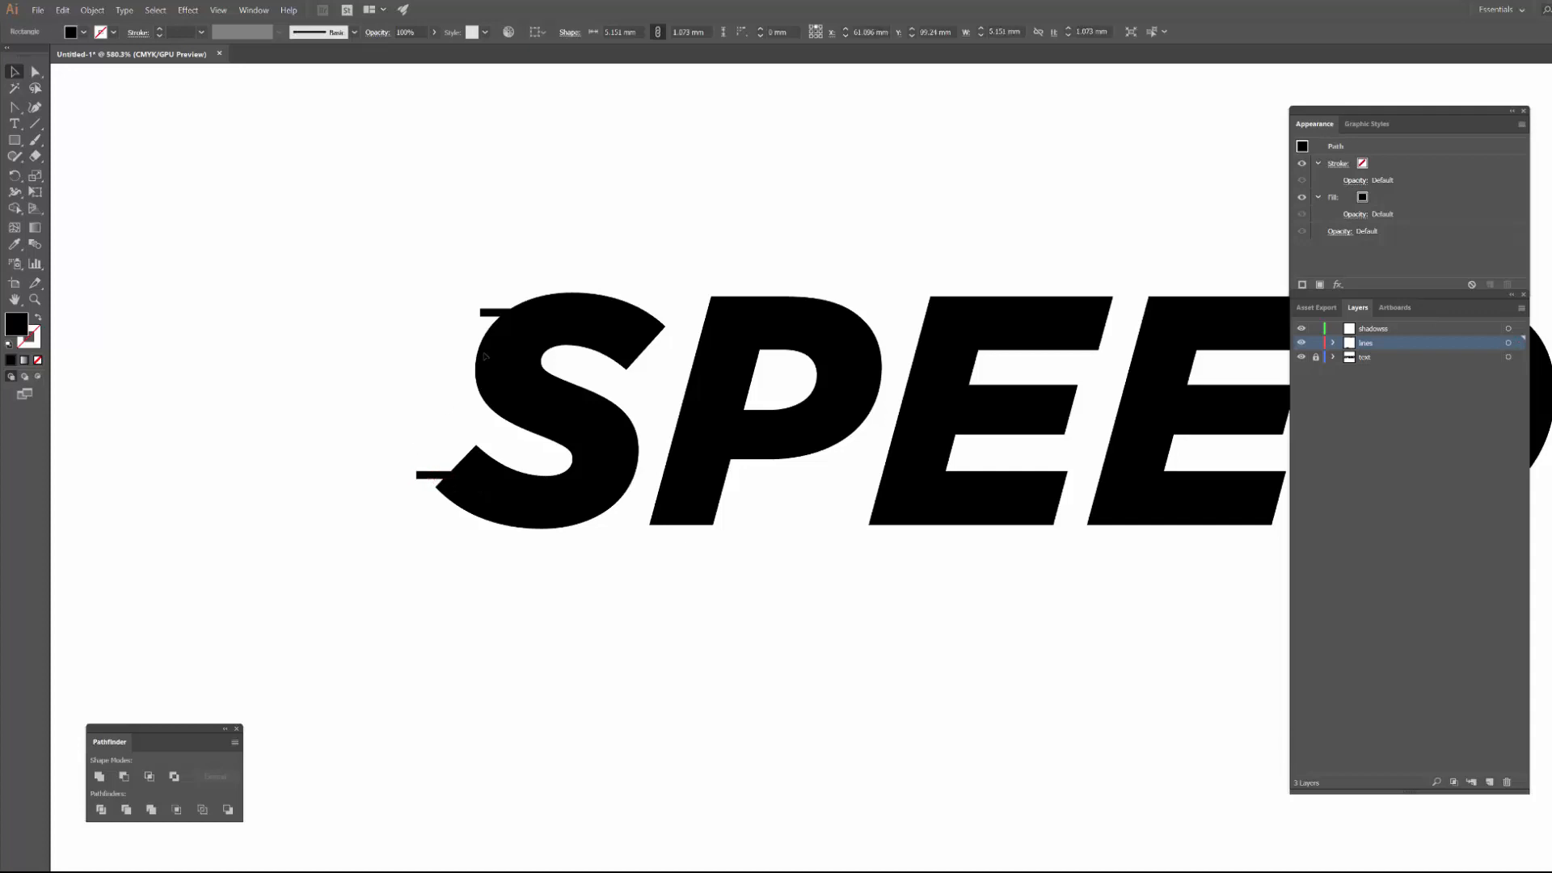
pyautogui.click(485, 355)
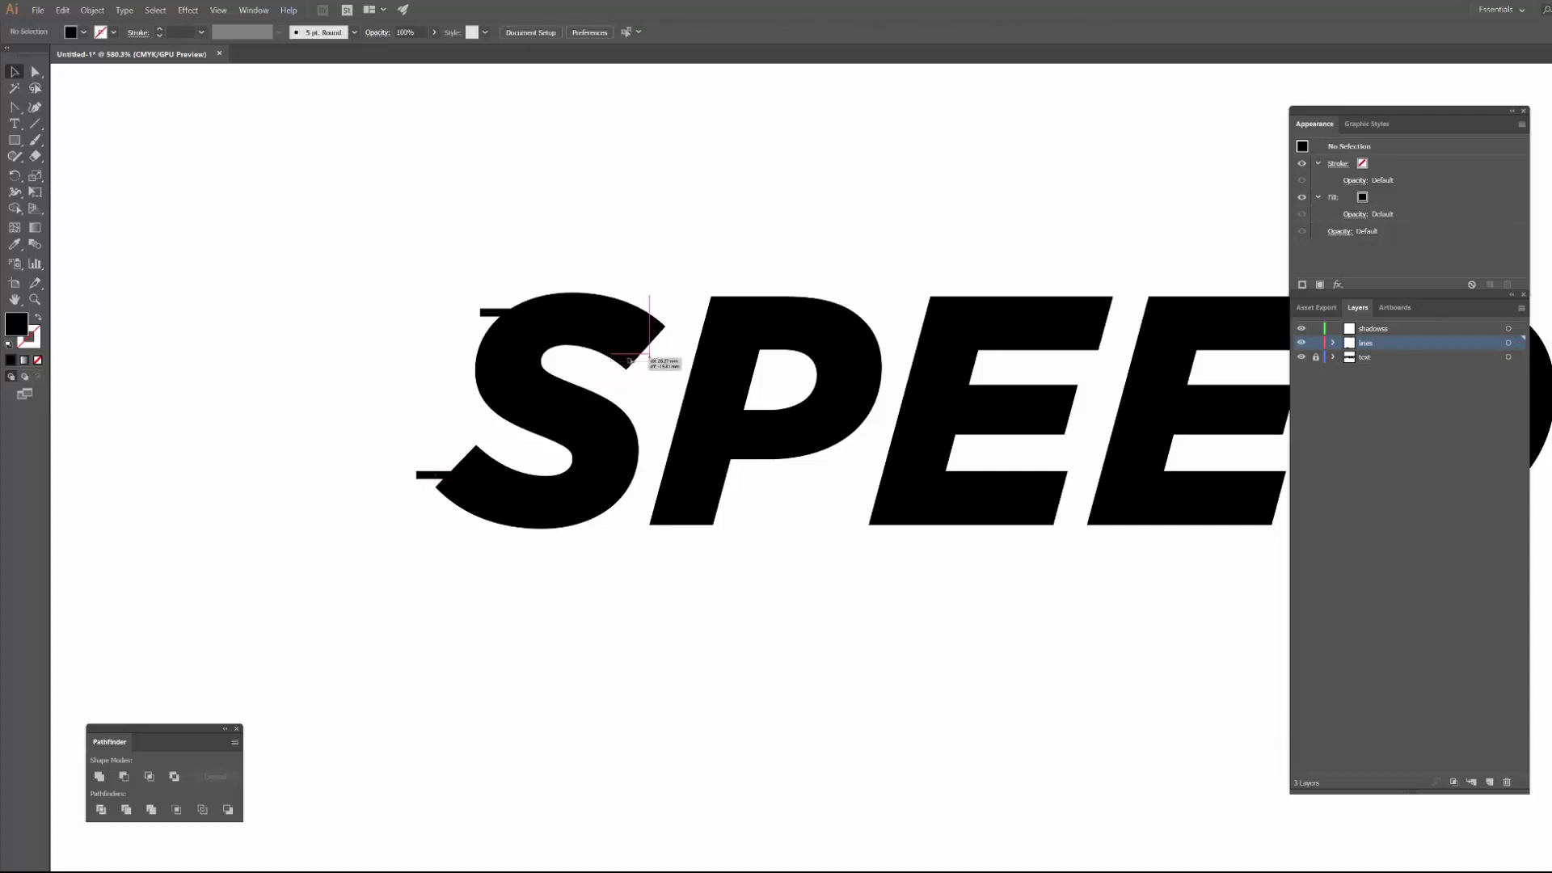
pyautogui.moveTo(630, 361); pyautogui.dragTo(646, 515)
pyautogui.click(639, 412)
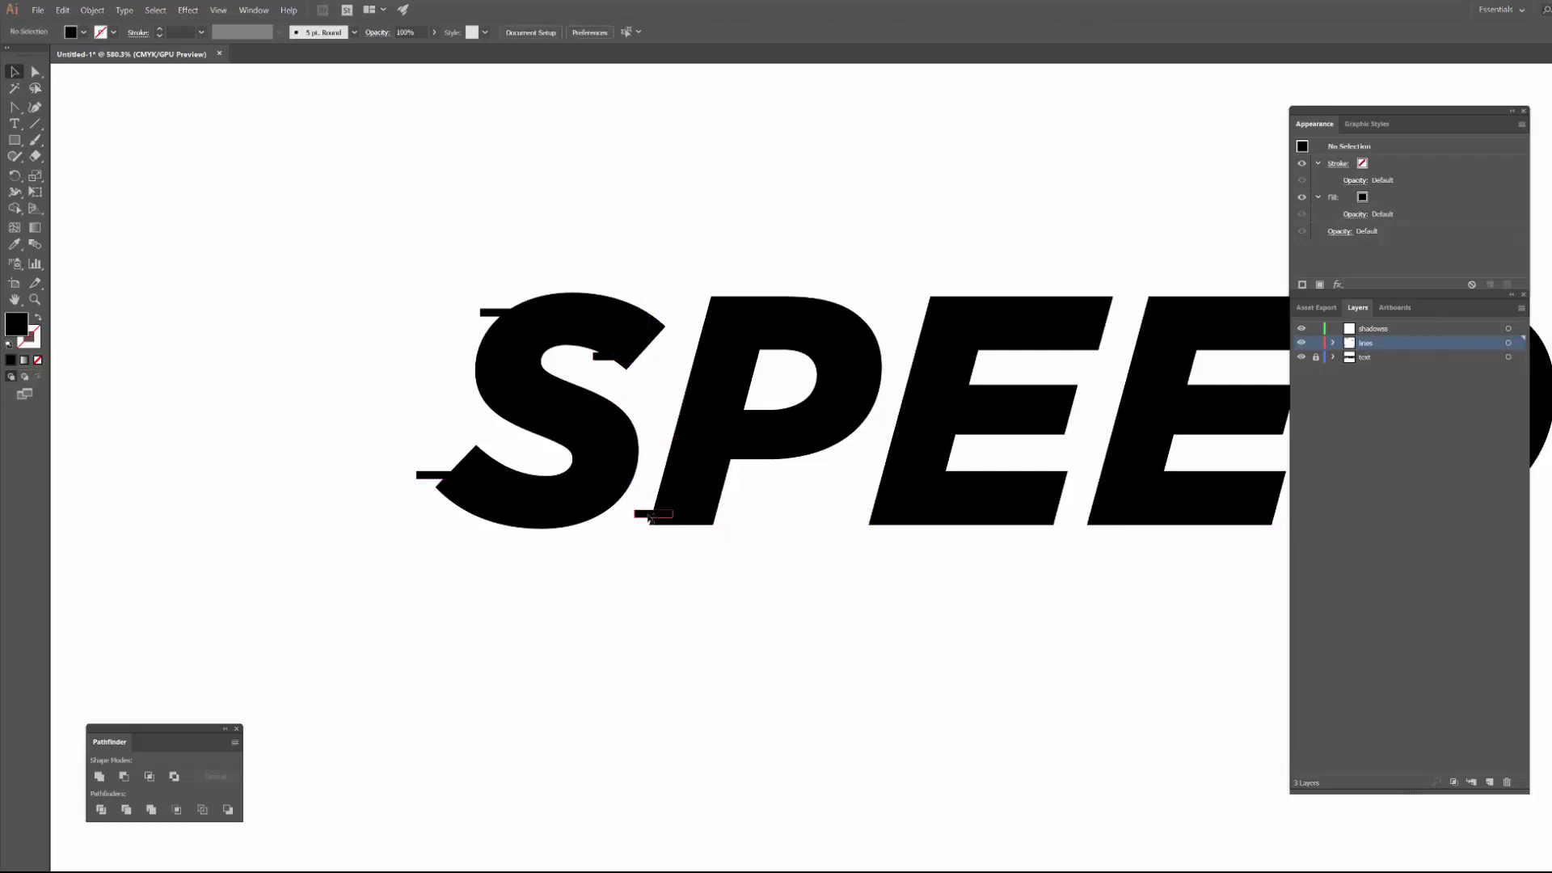
# - Duplicate the black bar at staggered heights along the left edges of P, both Es and D, and inside the P and D openings
pyautogui.moveTo(648, 456); pyautogui.dragTo(923, 306)
pyautogui.moveTo(923, 307); pyautogui.dragTo(872, 468)
pyautogui.moveTo(866, 546); pyautogui.dragTo(672, 541)
pyautogui.moveTo(677, 465); pyautogui.dragTo(897, 510)
pyautogui.moveTo(894, 510); pyautogui.dragTo(946, 348)
pyautogui.moveTo(936, 244); pyautogui.dragTo(723, 191)
pyautogui.moveTo(728, 293); pyautogui.dragTo(945, 264)
pyautogui.moveTo(947, 265); pyautogui.dragTo(1066, 380)
pyautogui.moveTo(706, 515); pyautogui.dragTo(877, 533)
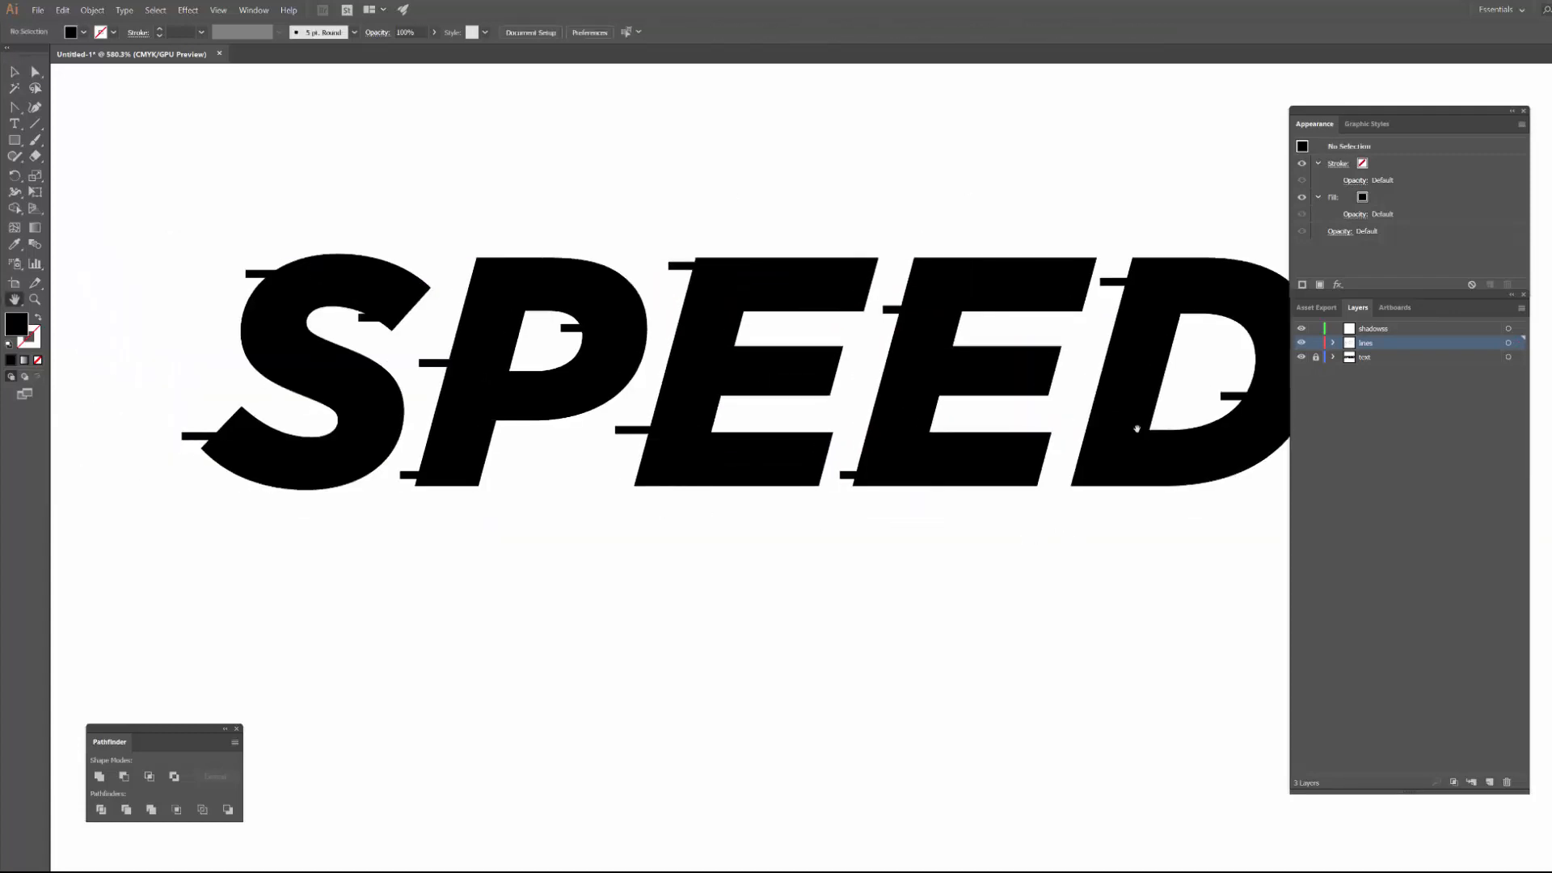
pyautogui.moveTo(1129, 428); pyautogui.dragTo(1021, 409)
pyautogui.moveTo(1123, 377); pyautogui.dragTo(957, 426)
# - Lock the lines layer and make the shadows layer active
pyautogui.press('z')
pyautogui.keyDown('alt'); pyautogui.click(779, 530); pyautogui.keyUp('alt')
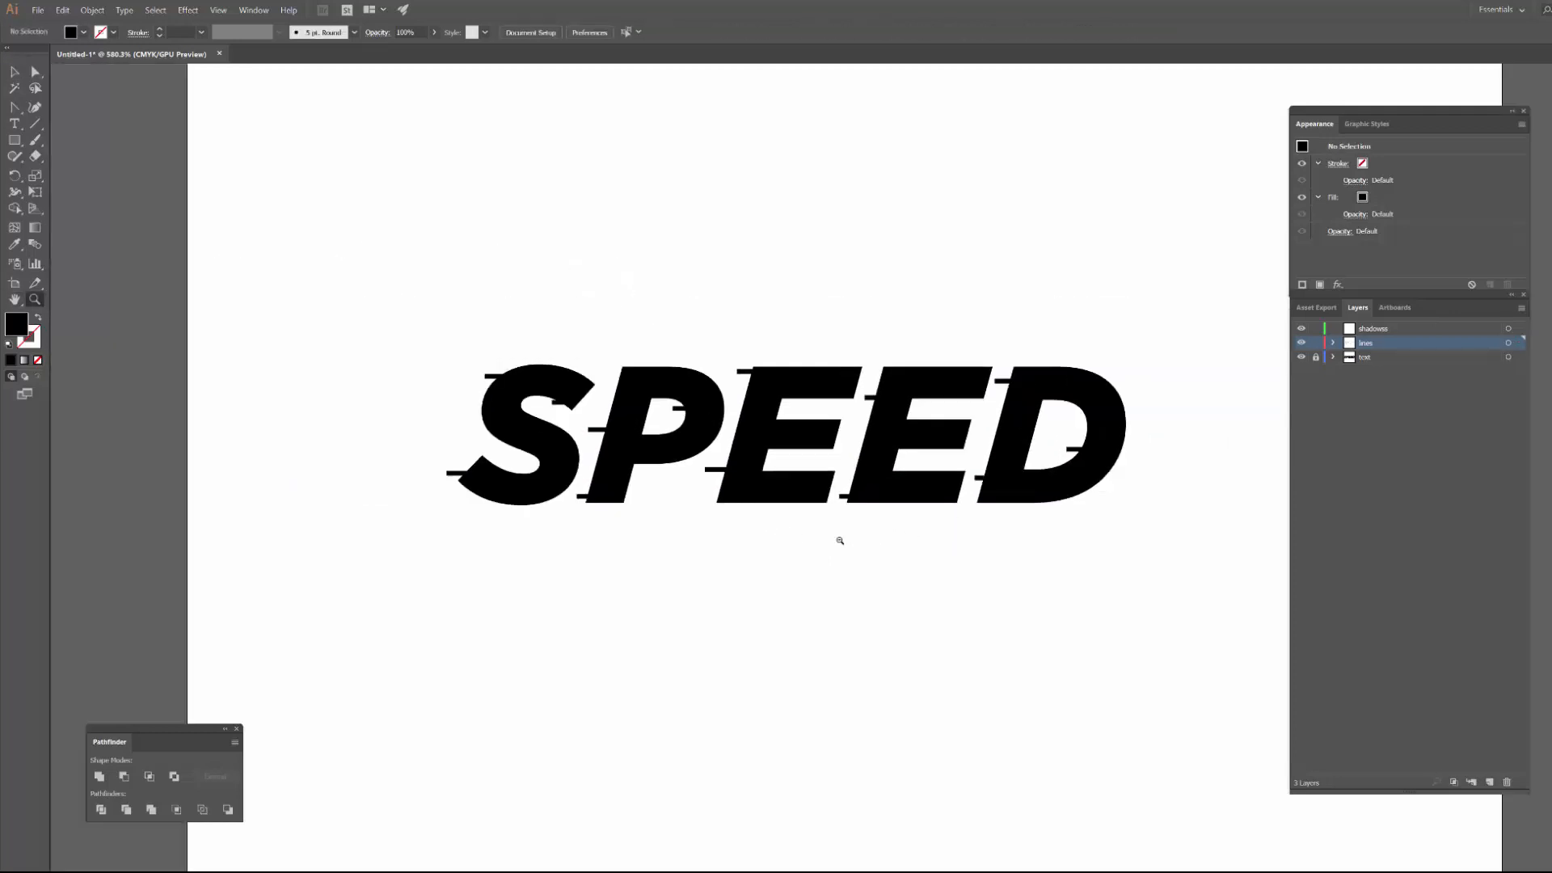
pyautogui.scroll(1, 841, 540)
pyautogui.press('h')
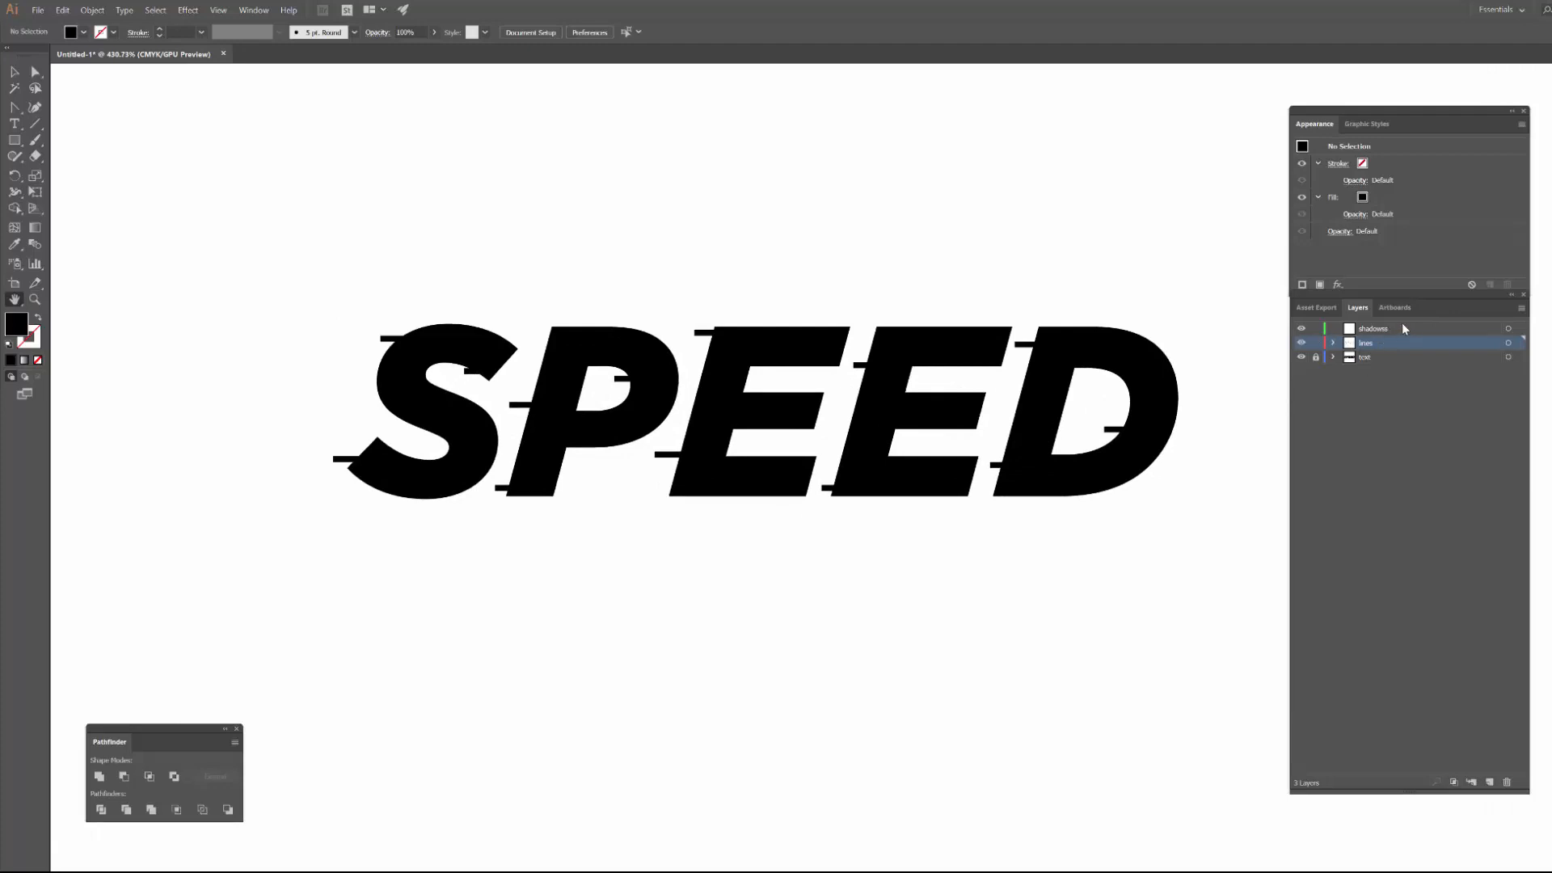
pyautogui.moveTo(372, 345); pyautogui.dragTo(393, 346)
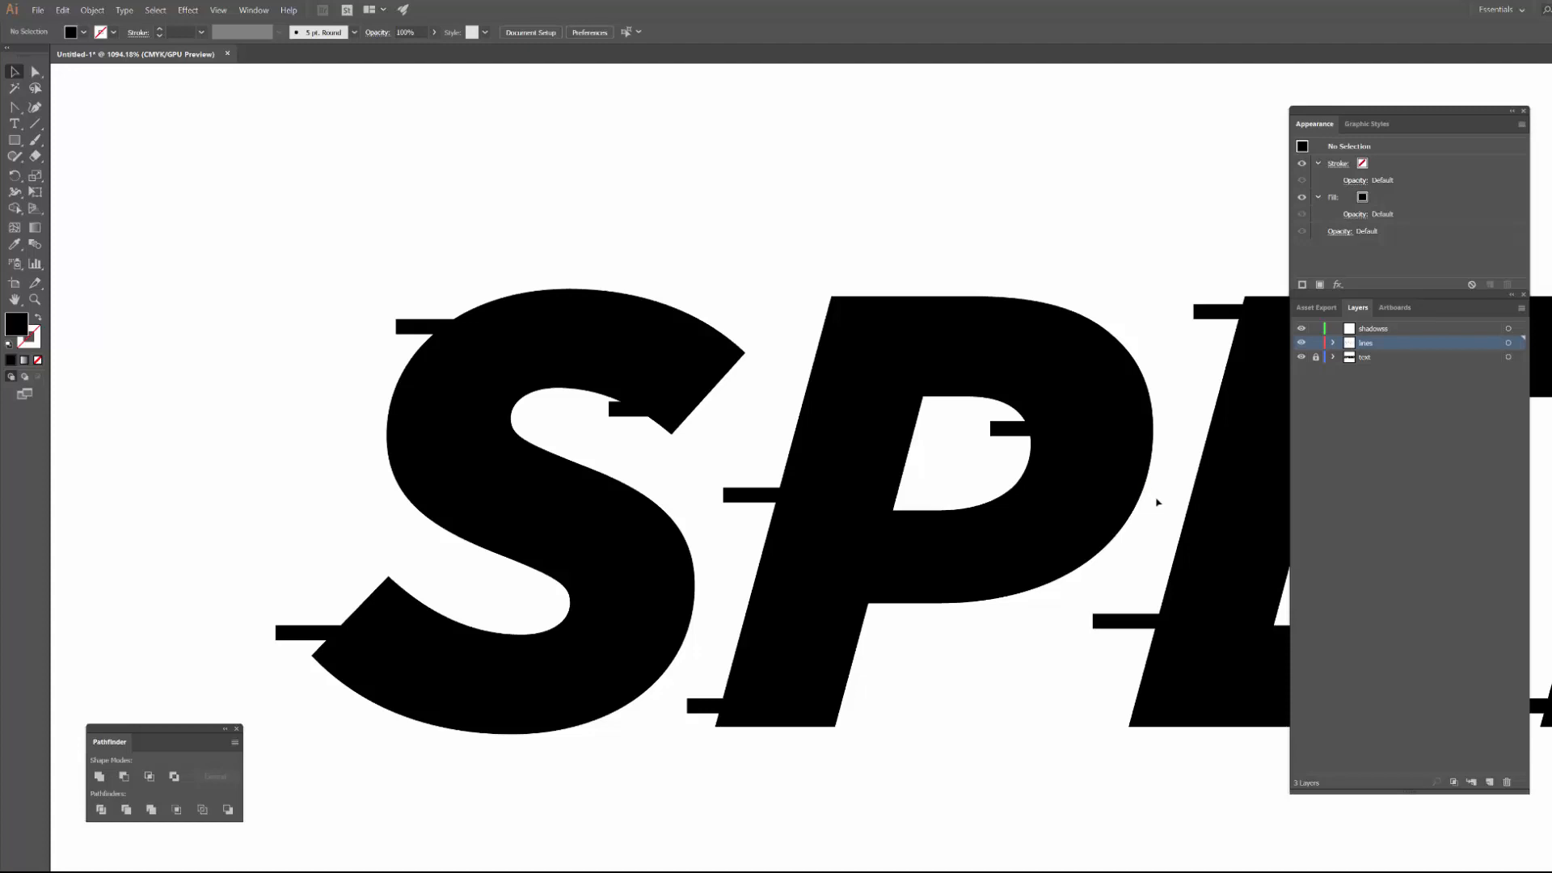
pyautogui.click(1316, 343)
pyautogui.click(1387, 329)
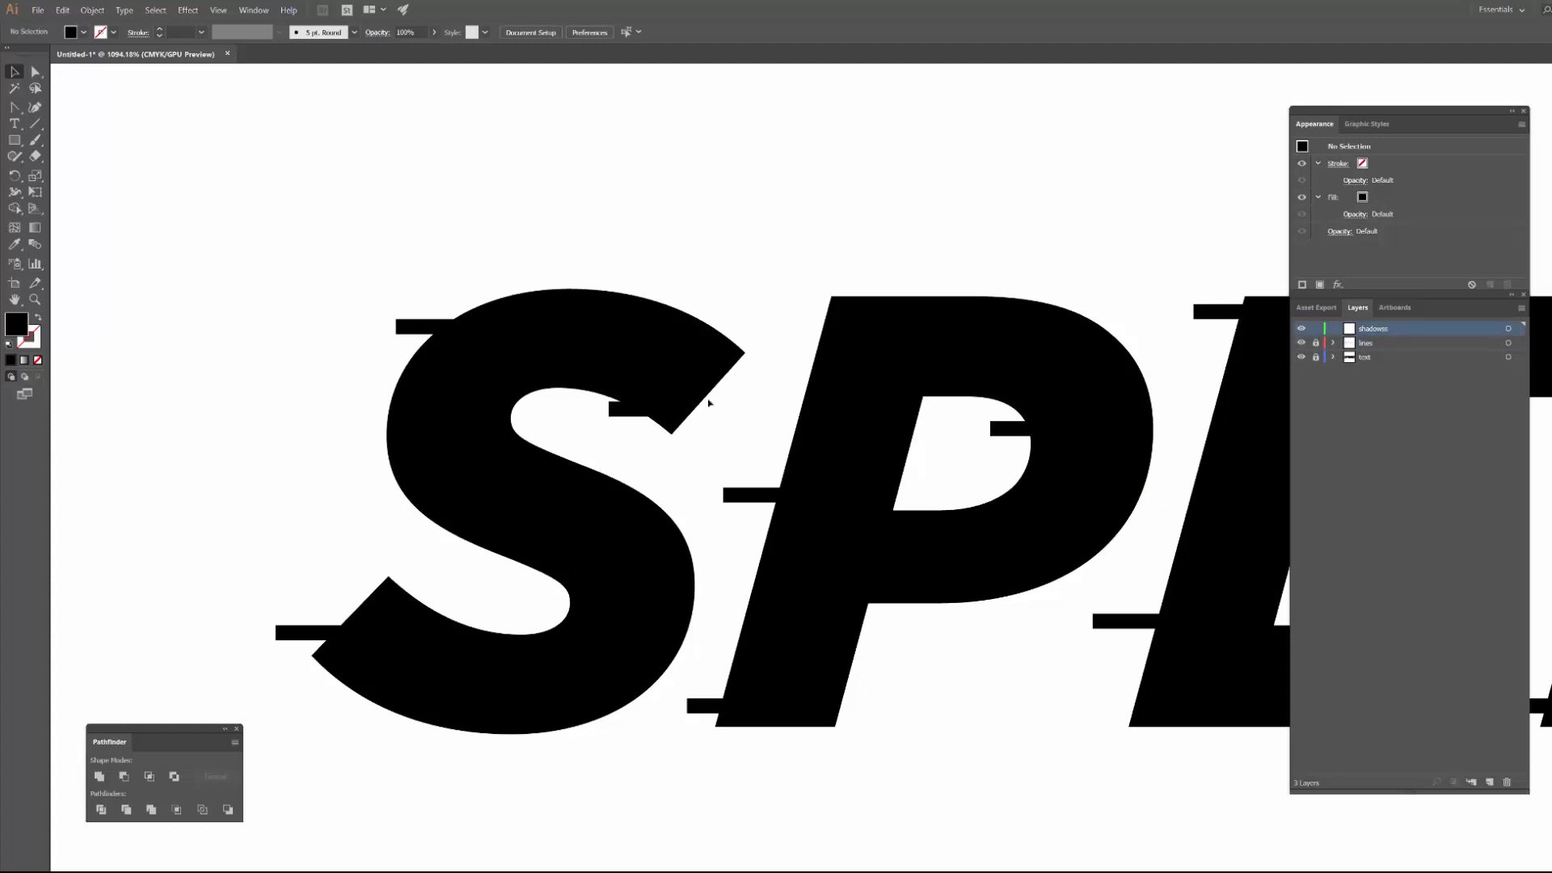
# - Draw a rectangle about 5.3 mm by 0.9 mm directly beneath the S's upper-left bar and fill it with white
pyautogui.click(15, 140)
pyautogui.moveTo(395, 332); pyautogui.dragTo(471, 348)
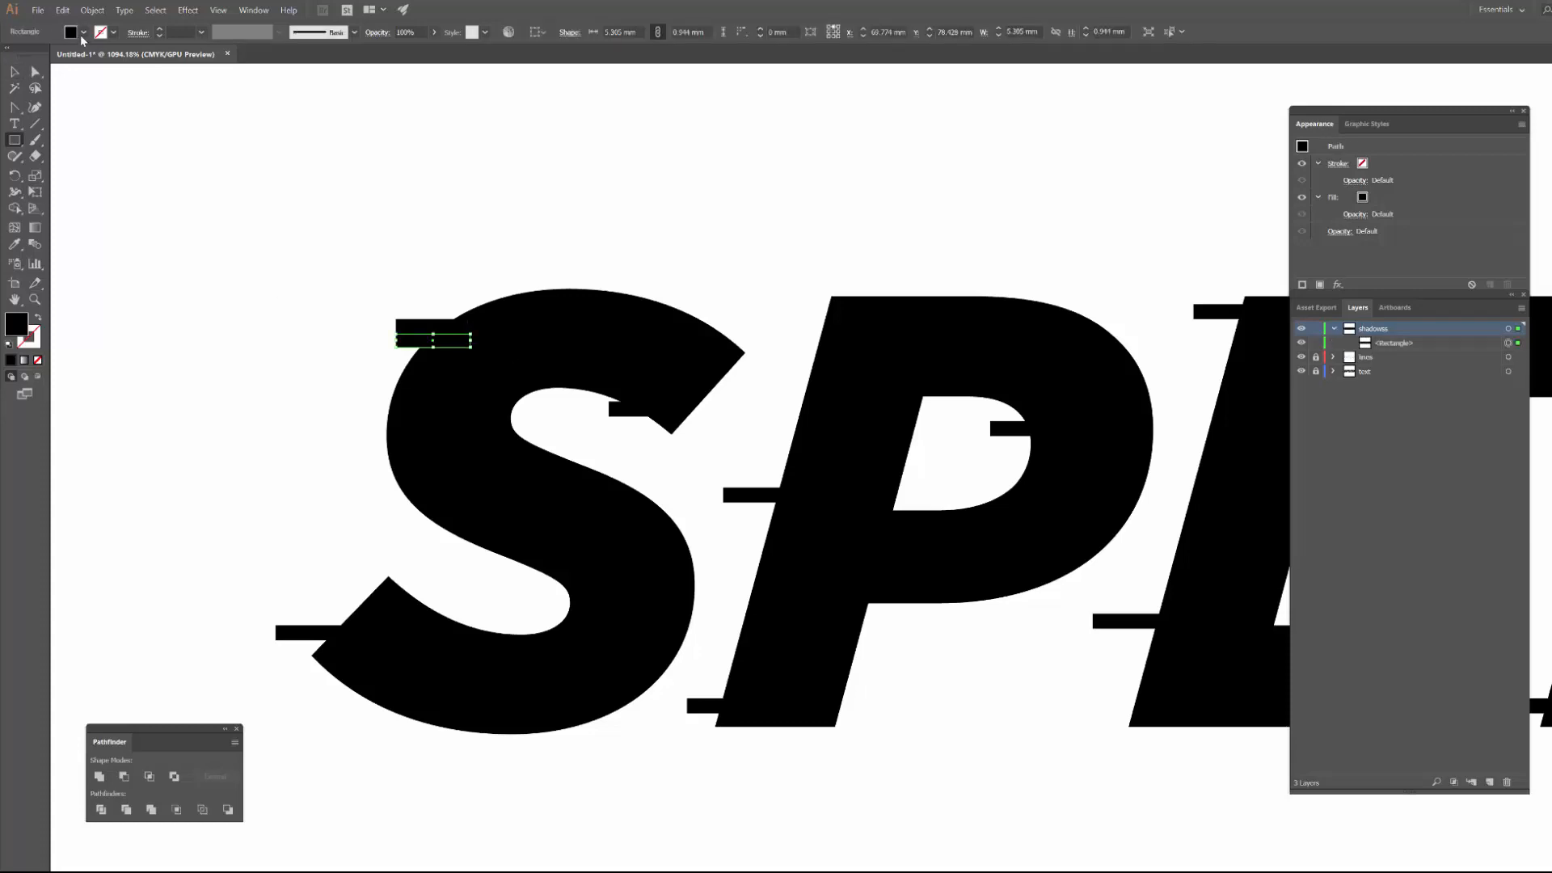
pyautogui.click(84, 32)
pyautogui.click(22, 59)
pyautogui.press('v')
pyautogui.click(436, 275)
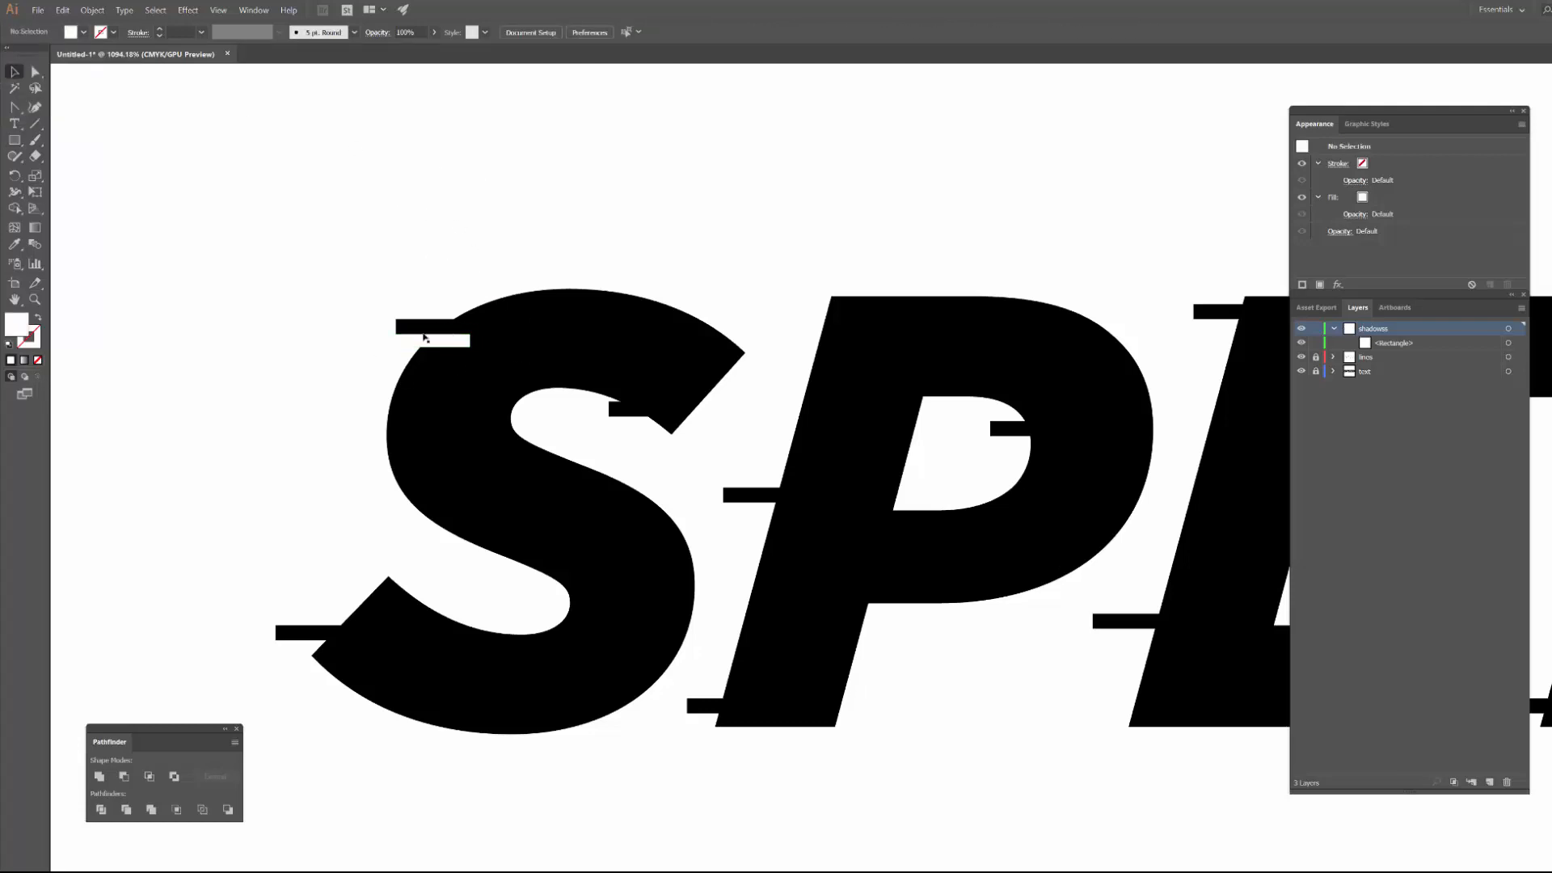
# - Remove the white rectangle's lower-right anchor point to turn it into a tapered triangular shadow
pyautogui.press('z')
pyautogui.moveTo(362, 356); pyautogui.dragTo(480, 339)
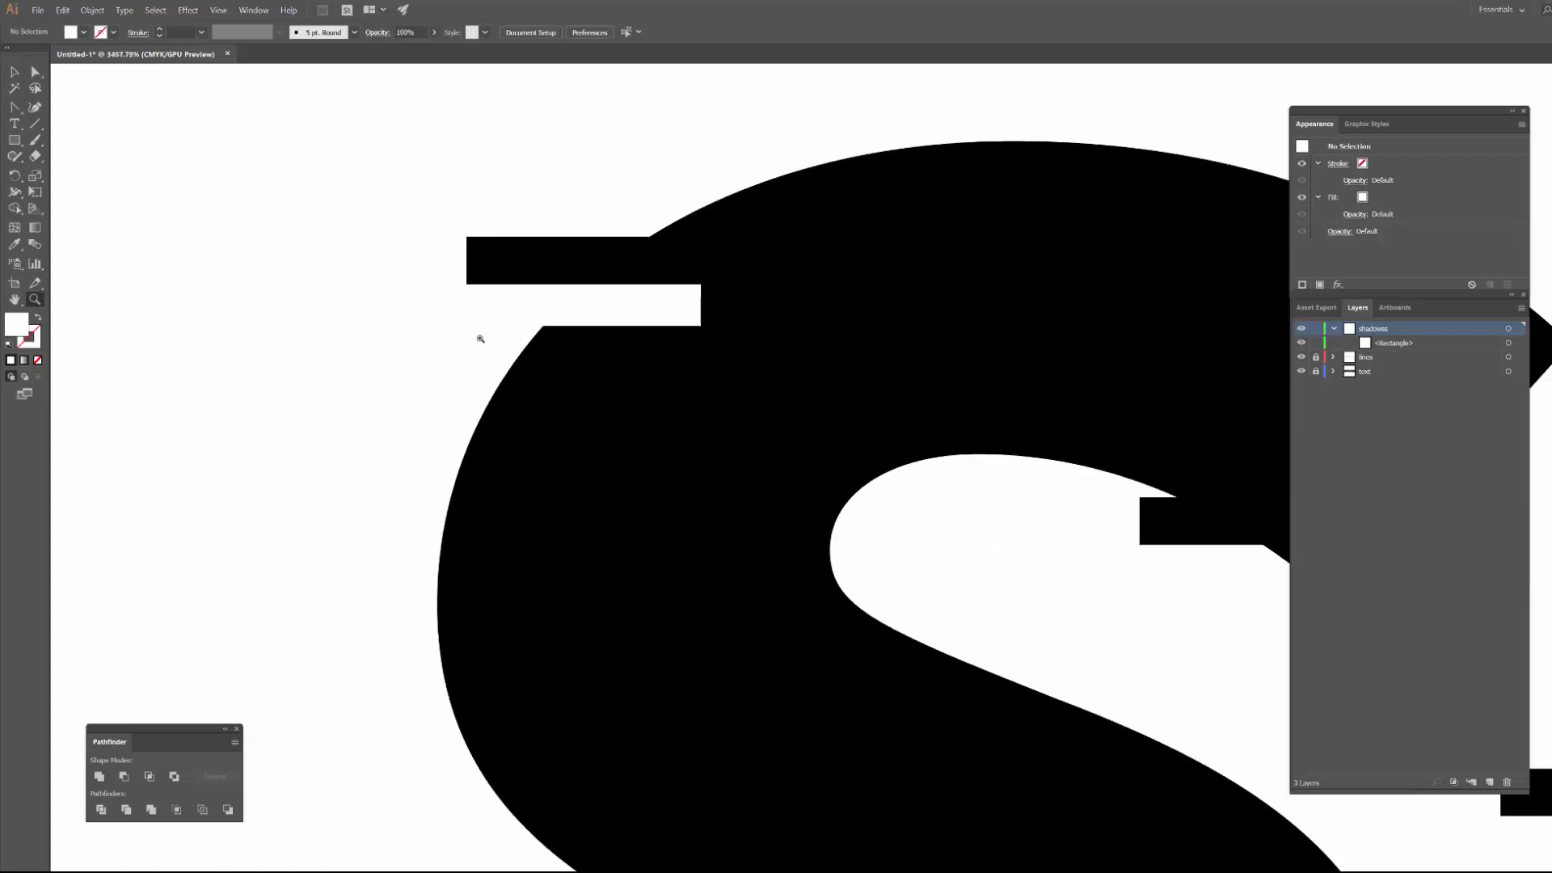
pyautogui.scroll(2, 575, 343)
pyautogui.press('v')
pyautogui.click(627, 381)
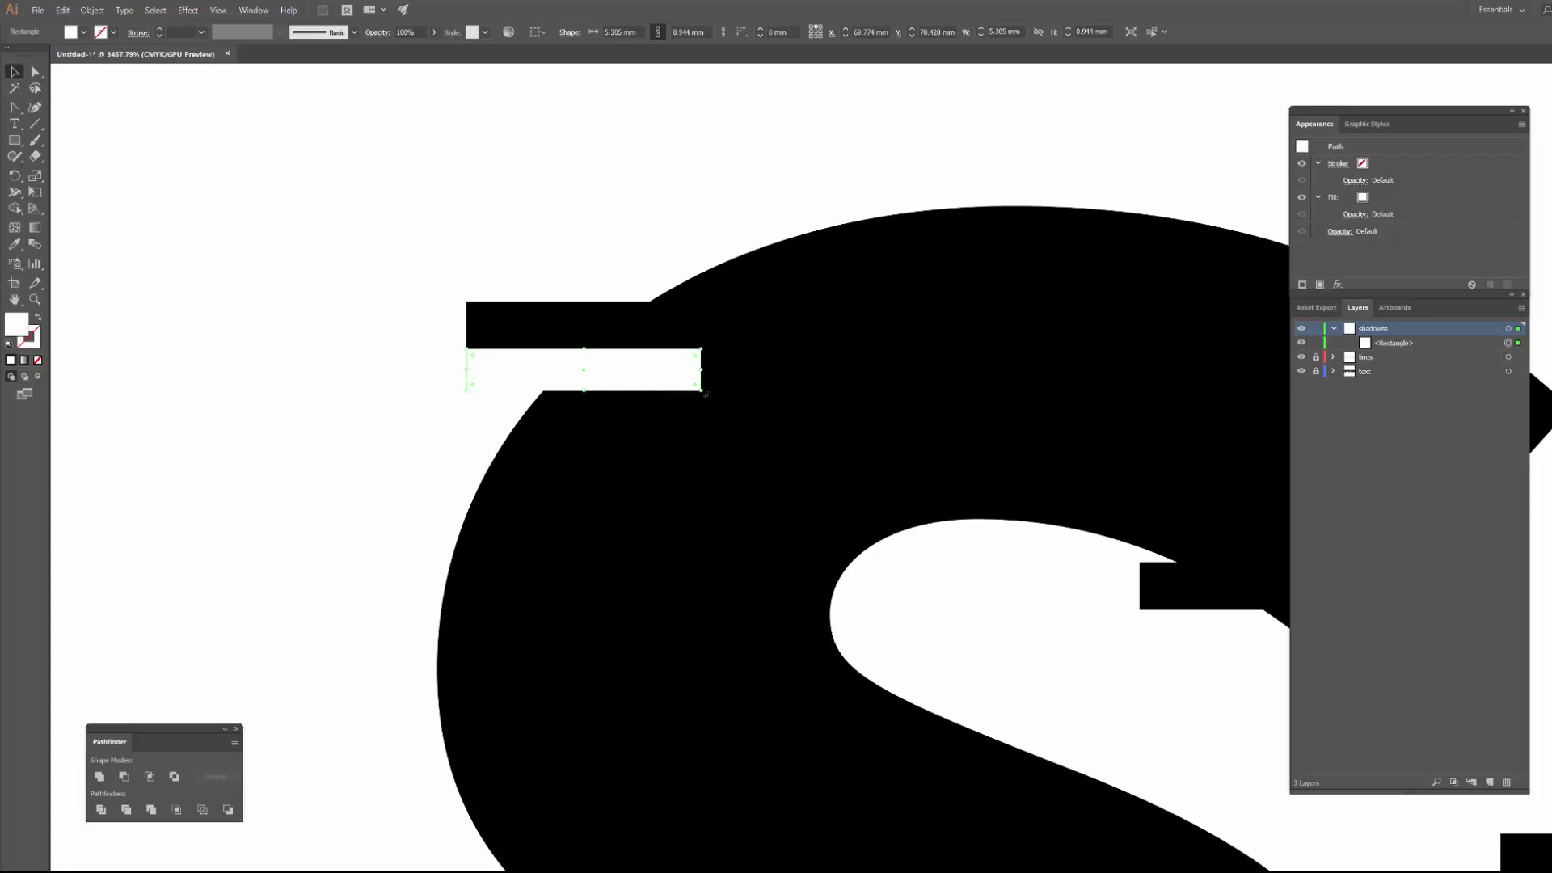
pyautogui.press('p')
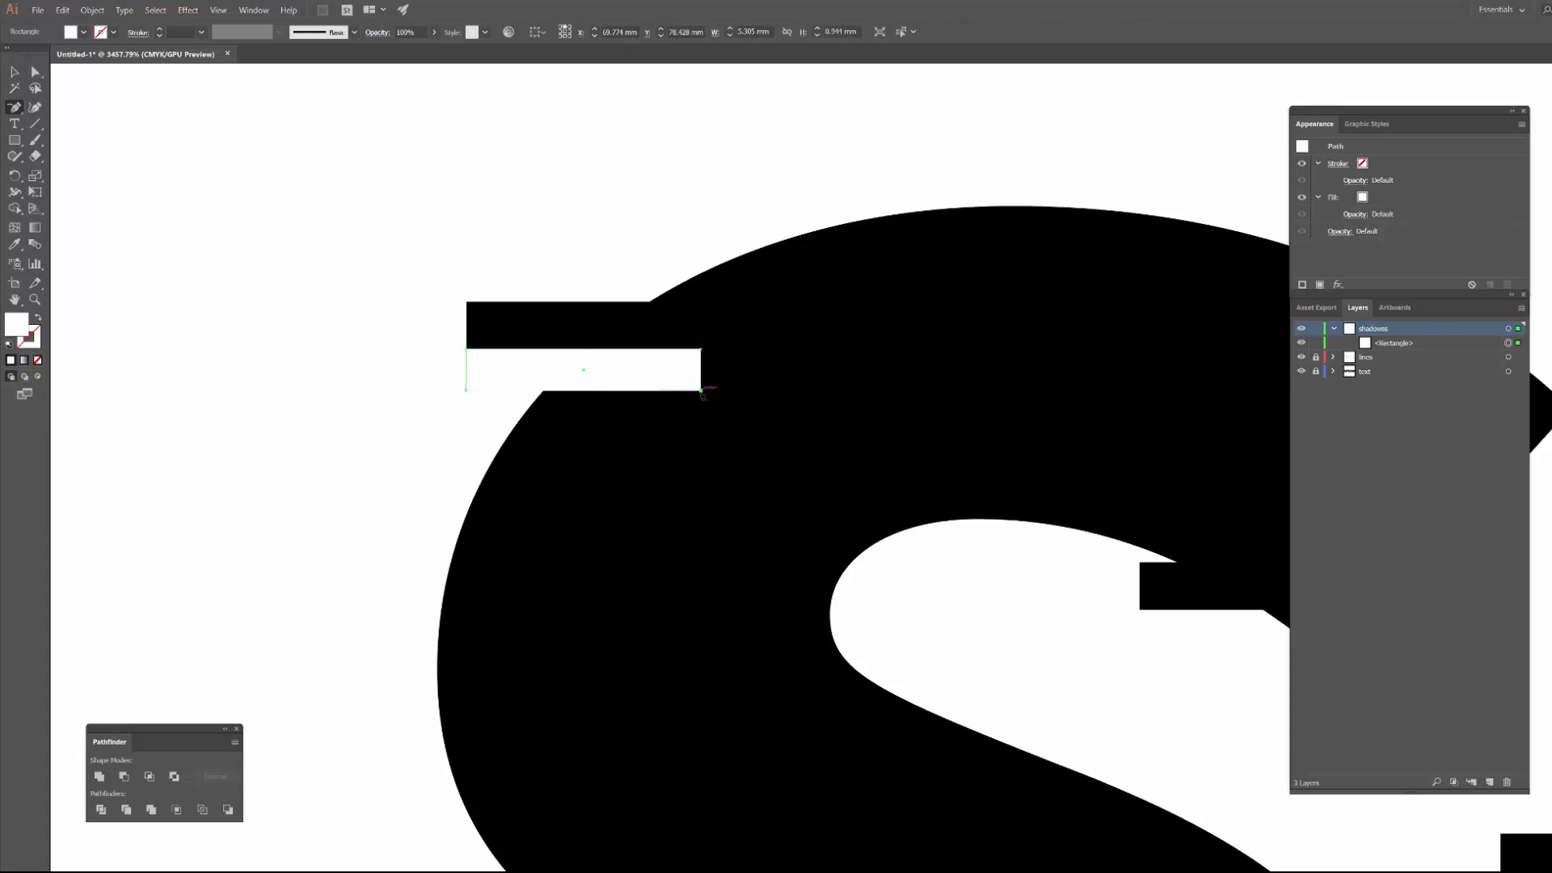
pyautogui.click(701, 391)
pyautogui.press('v')
pyautogui.click(329, 381)
# - Duplicate the white triangular shadow beneath the other two bars on the S
pyautogui.press('z')
pyautogui.keyDown('alt'); pyautogui.click(871, 427); pyautogui.keyUp('alt')
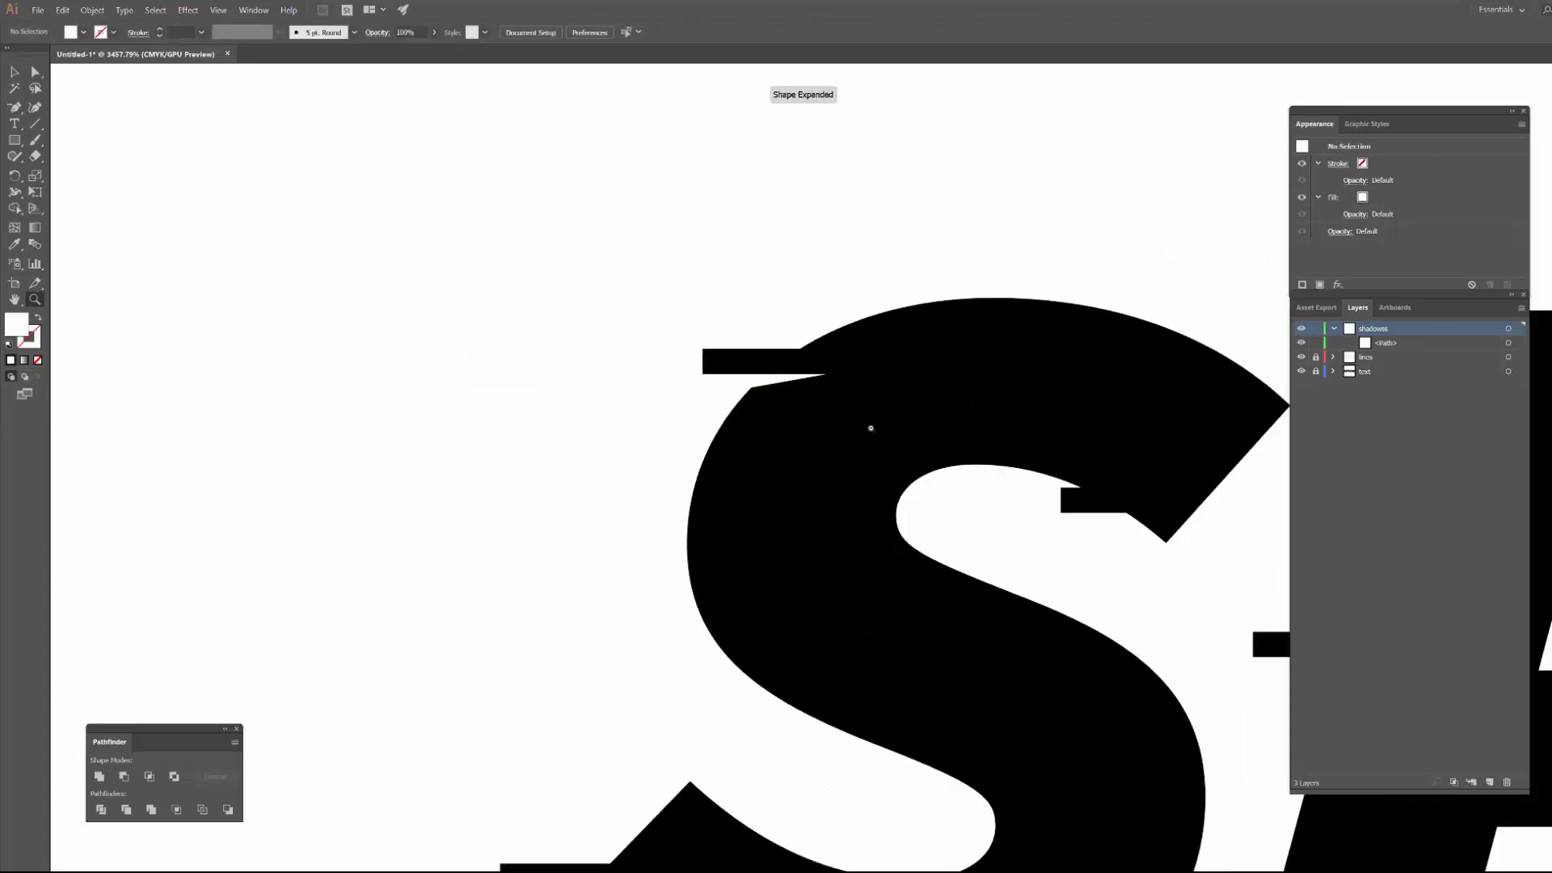
pyautogui.press('space')
pyautogui.moveTo(922, 451); pyautogui.dragTo(697, 429)
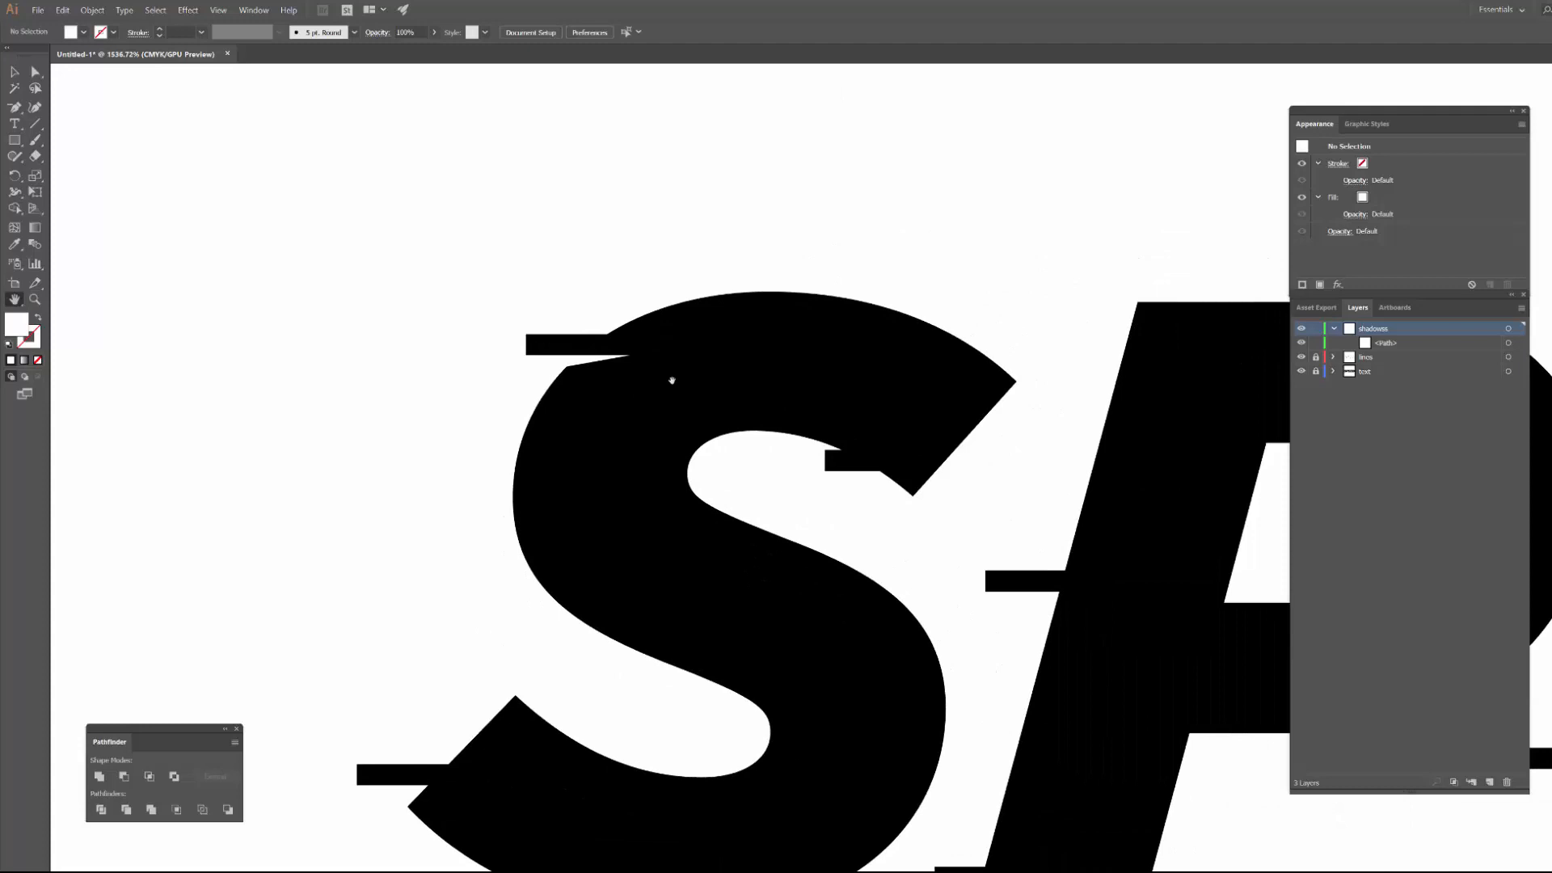
pyautogui.scroll(-3, 582, 457)
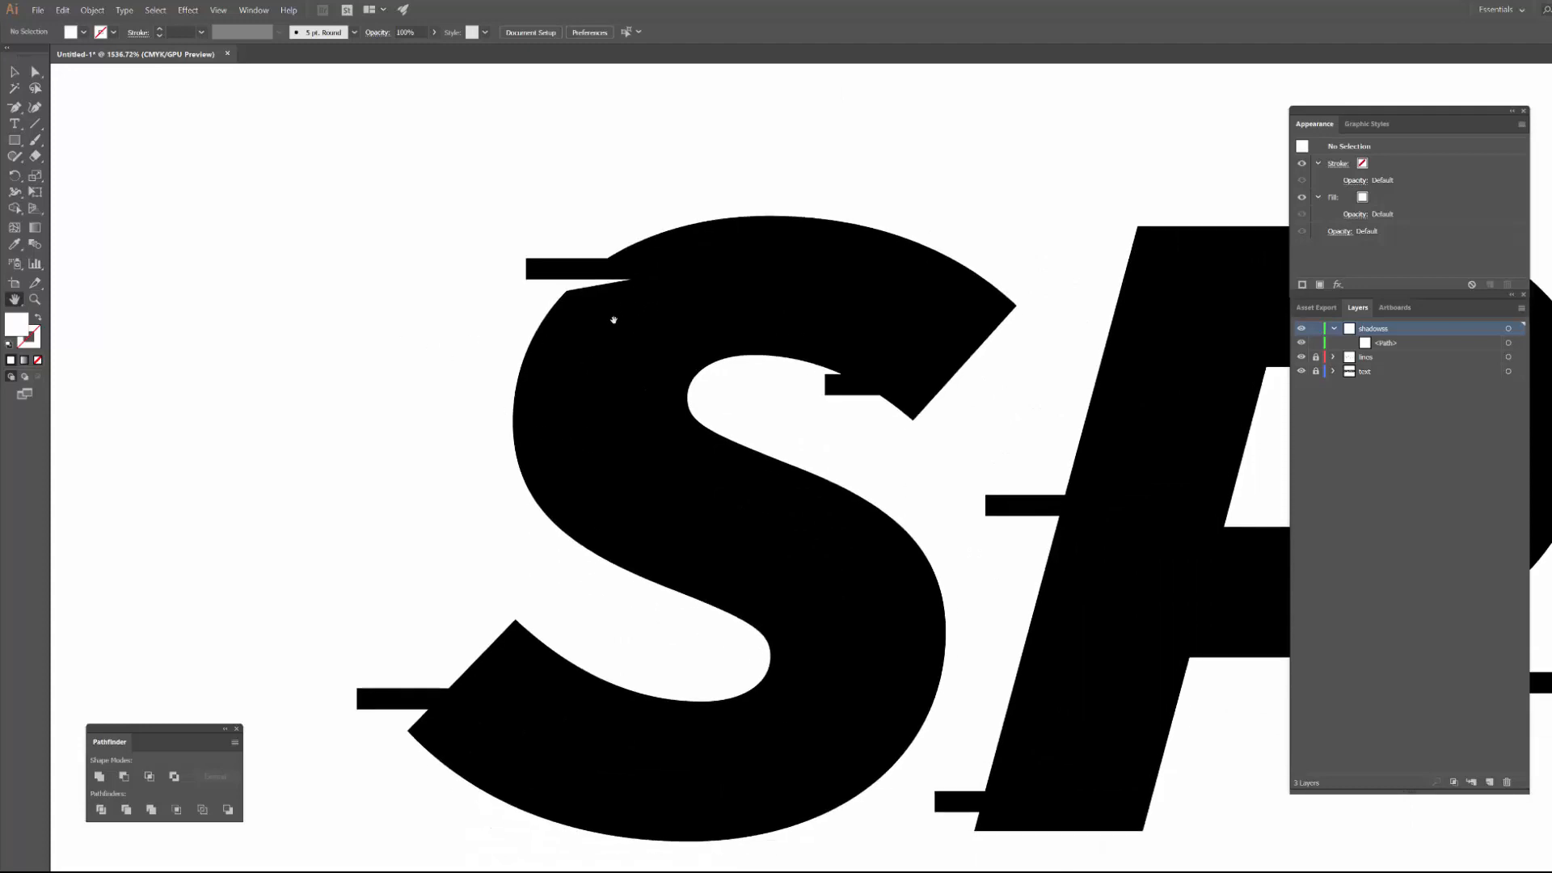
pyautogui.press('v')
pyautogui.moveTo(566, 290); pyautogui.dragTo(395, 693)
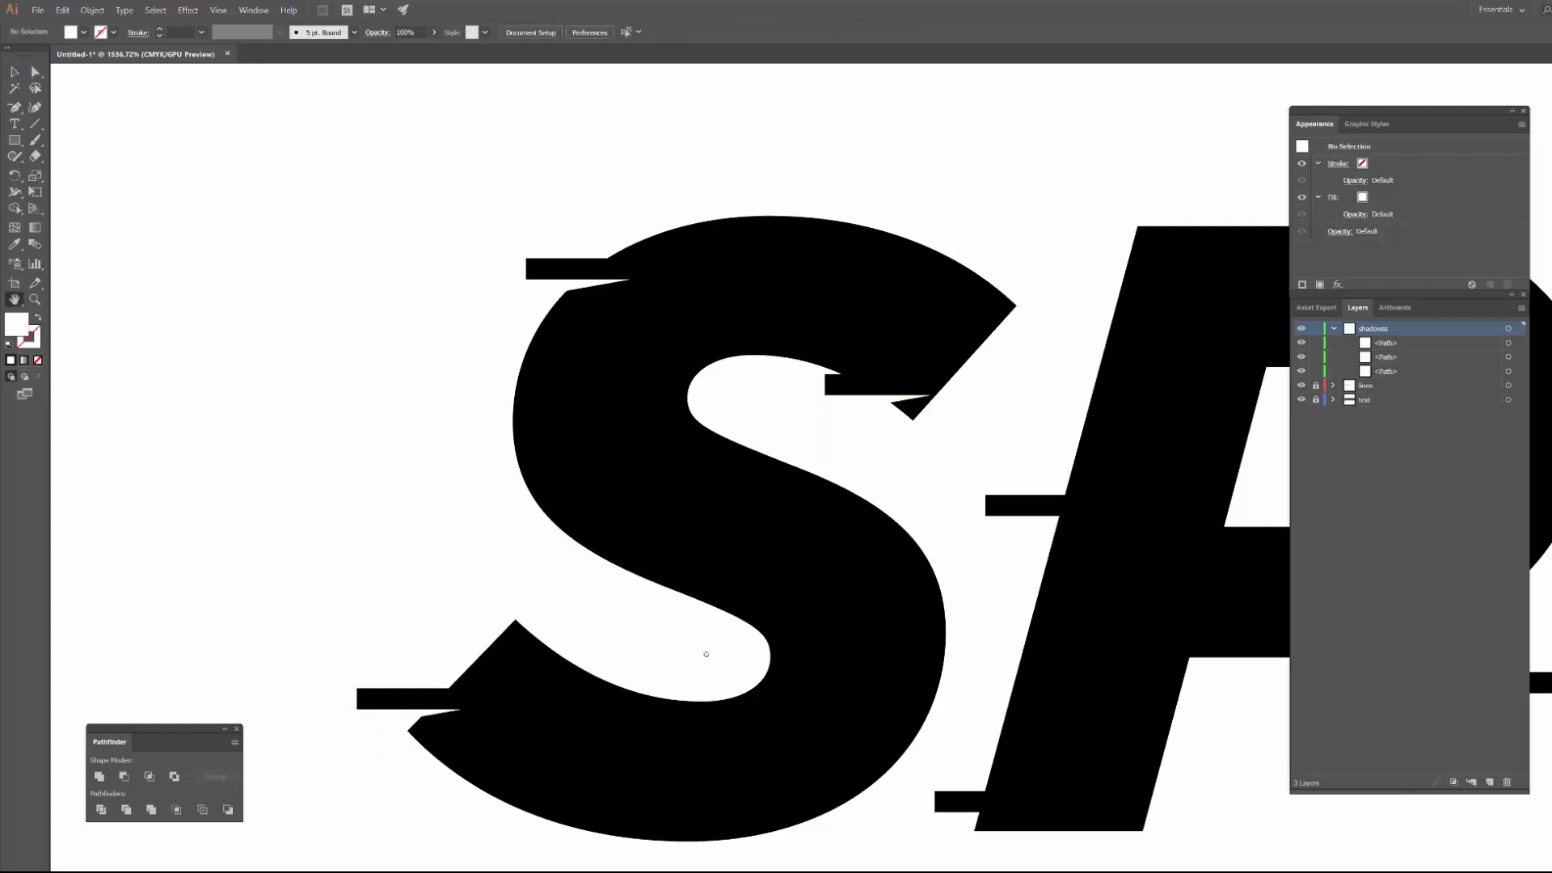
# - Duplicate the white triangular shadow beneath the two bars on the outer left edge of the P
pyautogui.scroll(-3, 361, 713)
pyautogui.moveTo(330, 604); pyautogui.dragTo(726, 480)
pyautogui.click(776, 374)
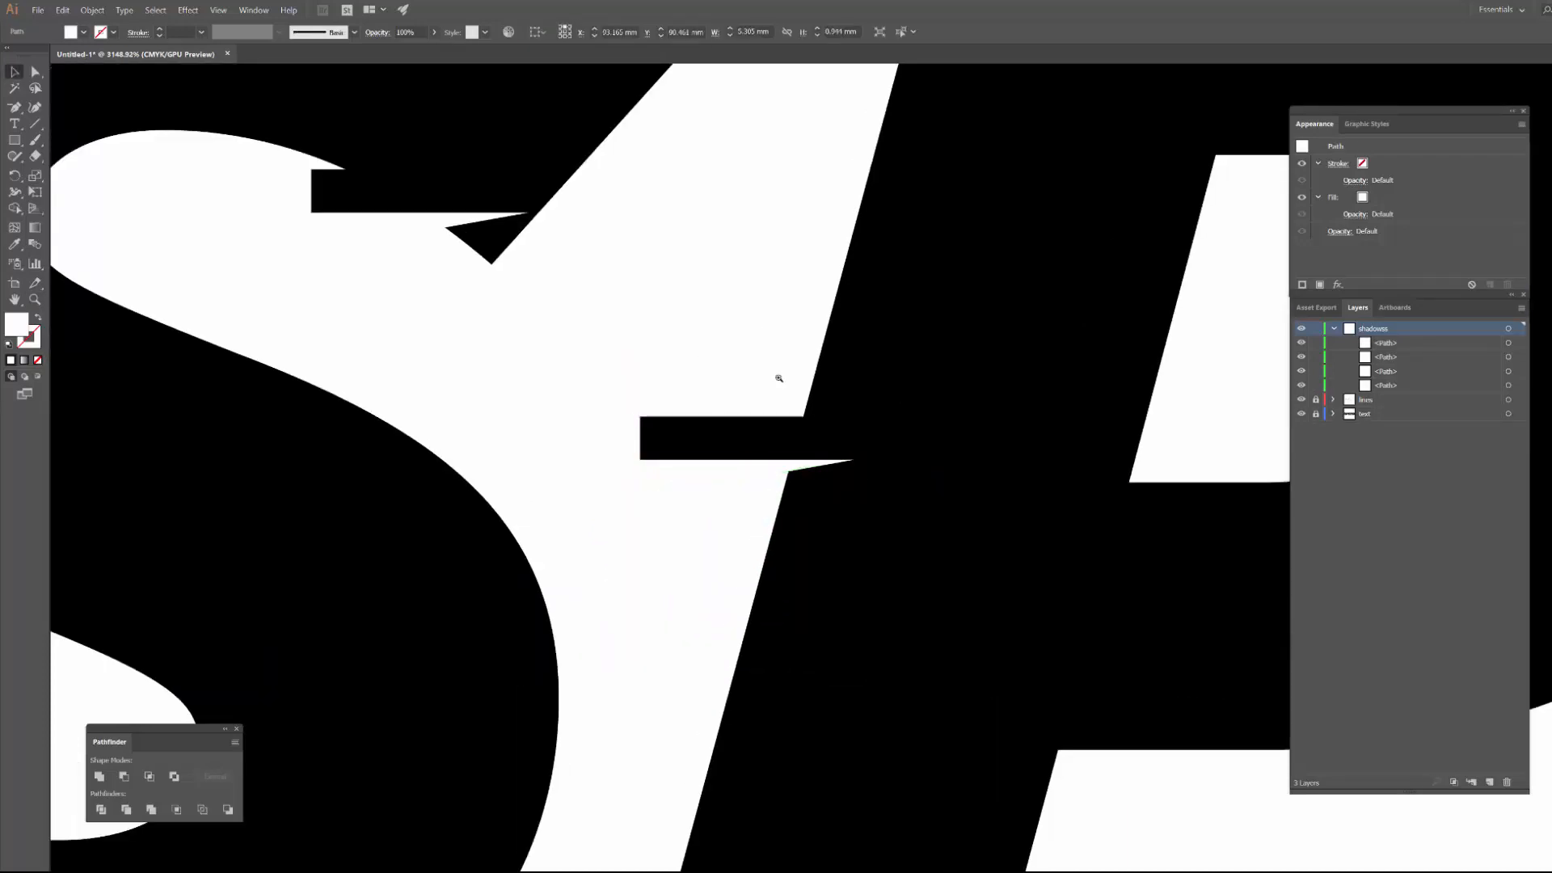
pyautogui.scroll(-5, 776, 374)
pyautogui.moveTo(599, 453); pyautogui.dragTo(560, 645)
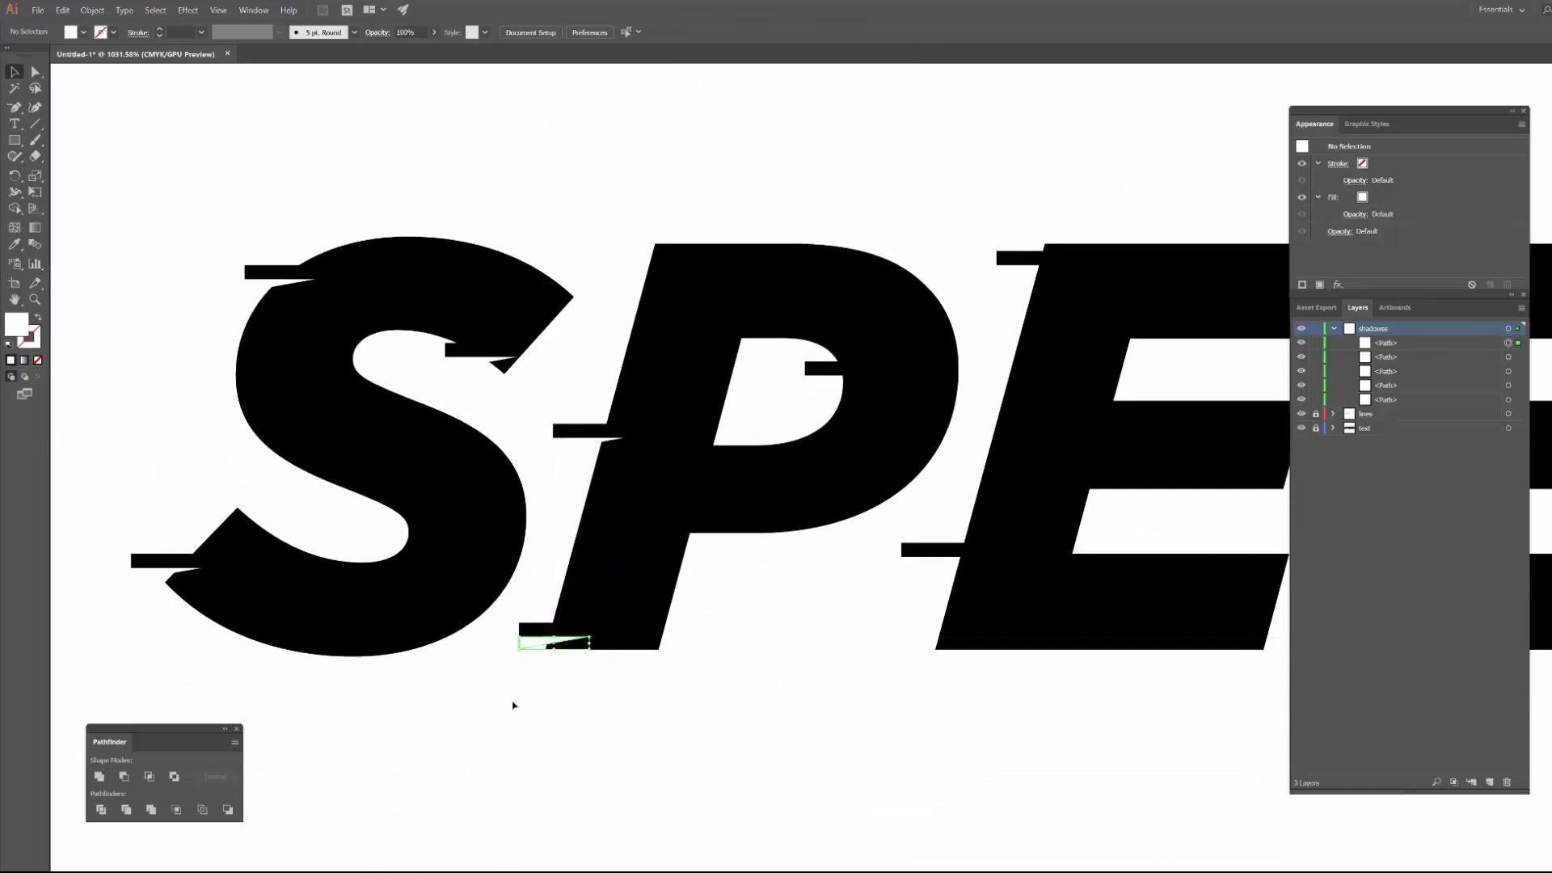
pyautogui.click(512, 703)
# - Duplicate the white triangular shadow beneath the bar in the P's counter and every bar on both E's and the D
pyautogui.moveTo(469, 672); pyautogui.dragTo(419, 751)
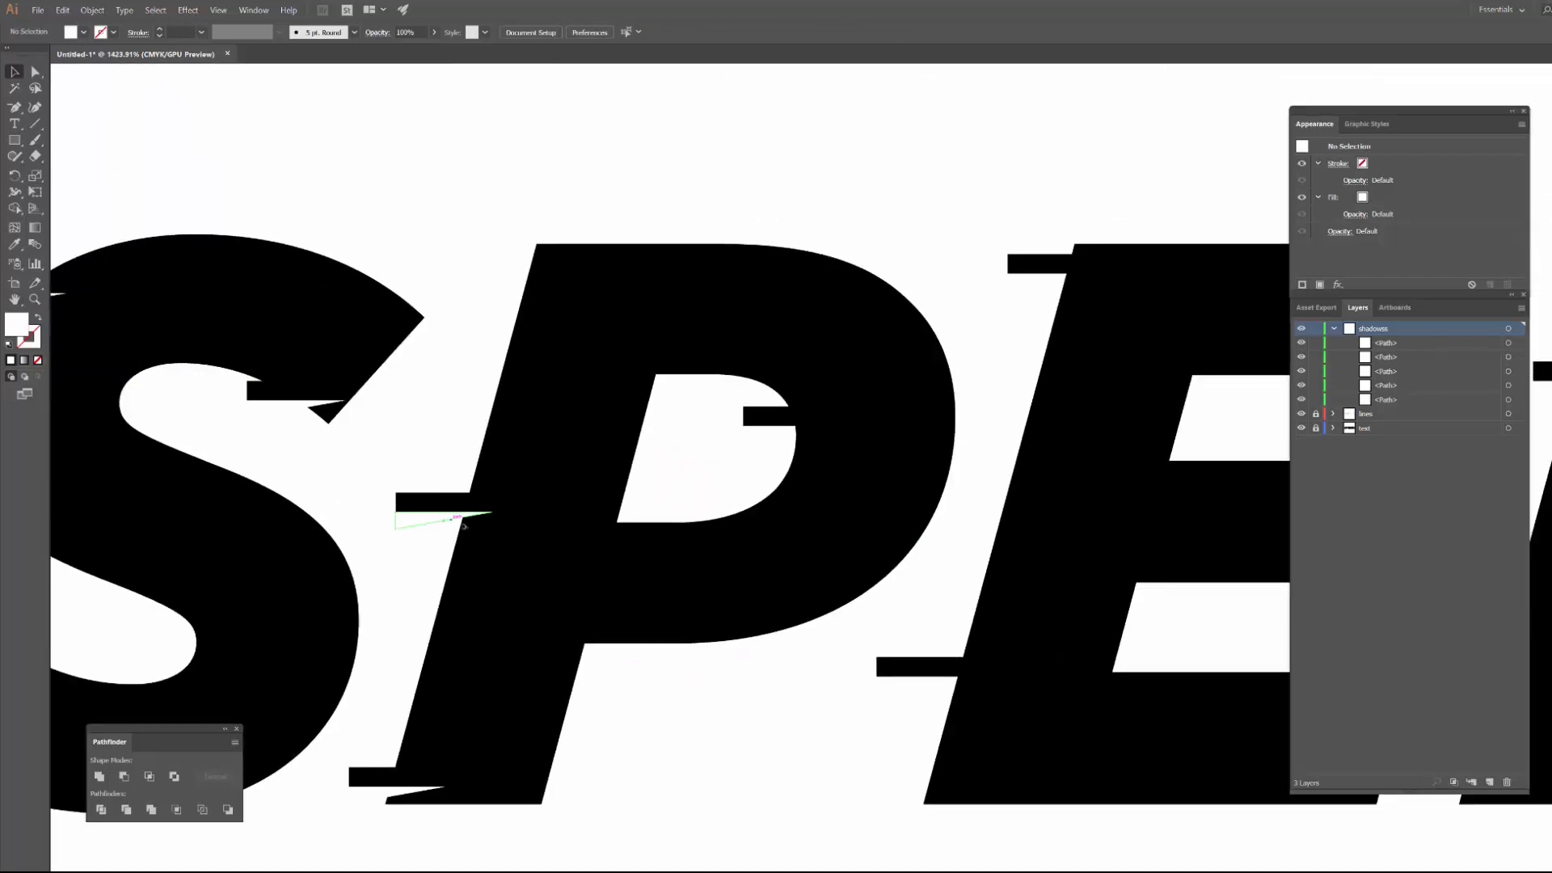
pyautogui.moveTo(428, 519); pyautogui.dragTo(914, 686)
pyautogui.click(789, 742)
pyautogui.click(857, 740)
pyautogui.moveTo(901, 715); pyautogui.dragTo(643, 753)
pyautogui.moveTo(649, 723); pyautogui.dragTo(779, 319)
pyautogui.click(339, 324)
pyautogui.moveTo(781, 321); pyautogui.dragTo(887, 381)
pyautogui.click(825, 458)
pyautogui.moveTo(824, 458); pyautogui.dragTo(709, 365)
pyautogui.moveTo(809, 287); pyautogui.dragTo(705, 693)
pyautogui.click(689, 714)
pyautogui.moveTo(690, 714); pyautogui.dragTo(998, 610)
pyautogui.click(960, 763)
pyautogui.moveTo(959, 762); pyautogui.dragTo(696, 835)
pyautogui.moveTo(740, 684); pyautogui.dragTo(1075, 568)
pyautogui.click(1104, 663)
# - Collapse and lock the shadows layer, and unlock the text layer
pyautogui.scroll(-3, 1104, 663)
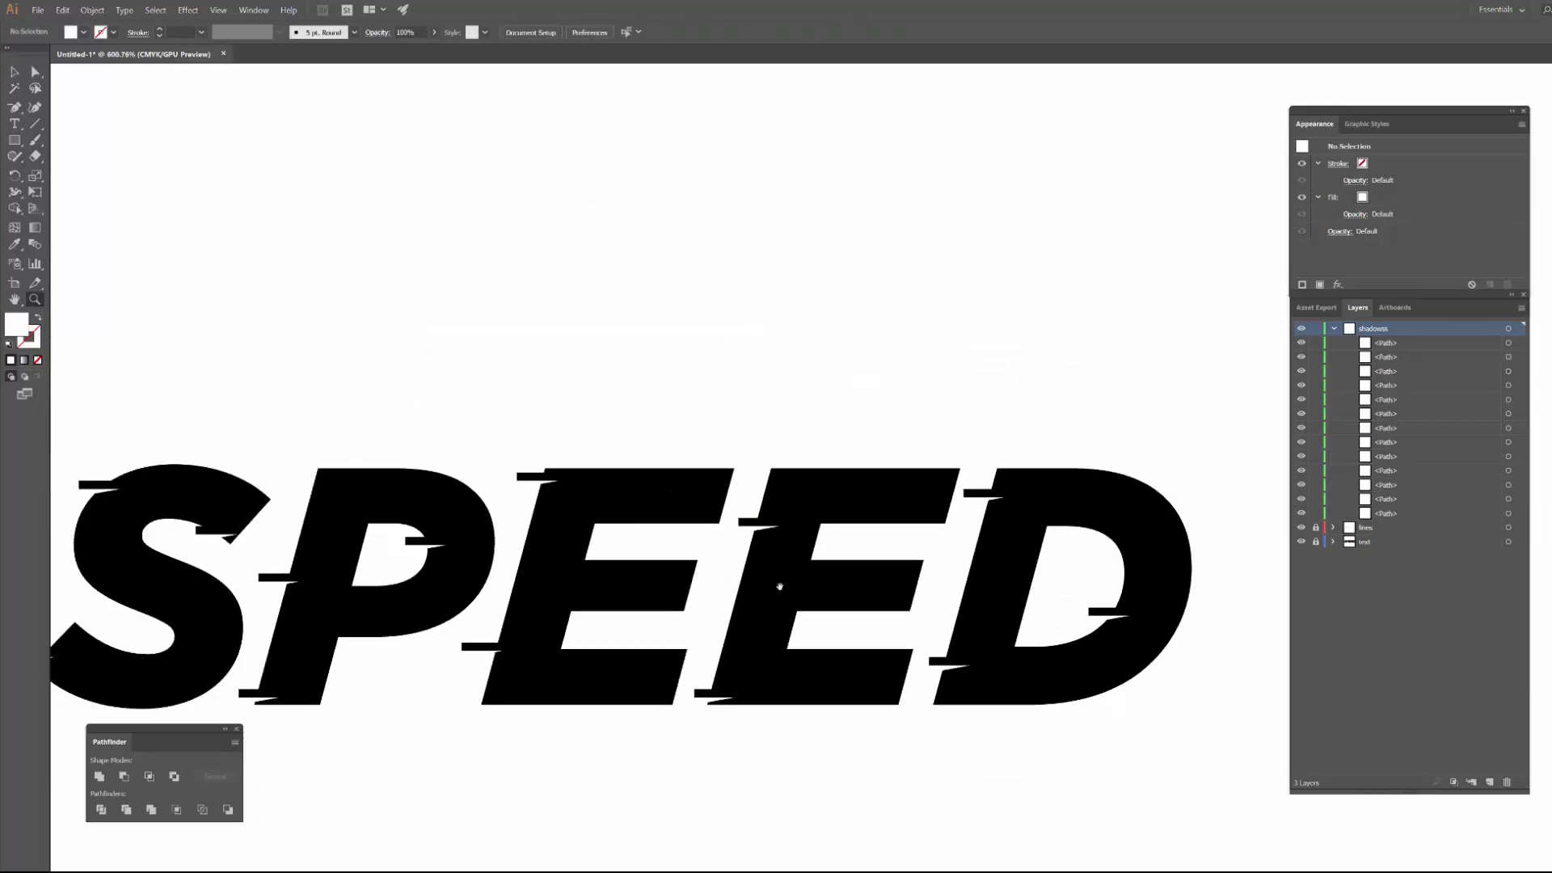
pyautogui.moveTo(778, 587); pyautogui.dragTo(903, 445)
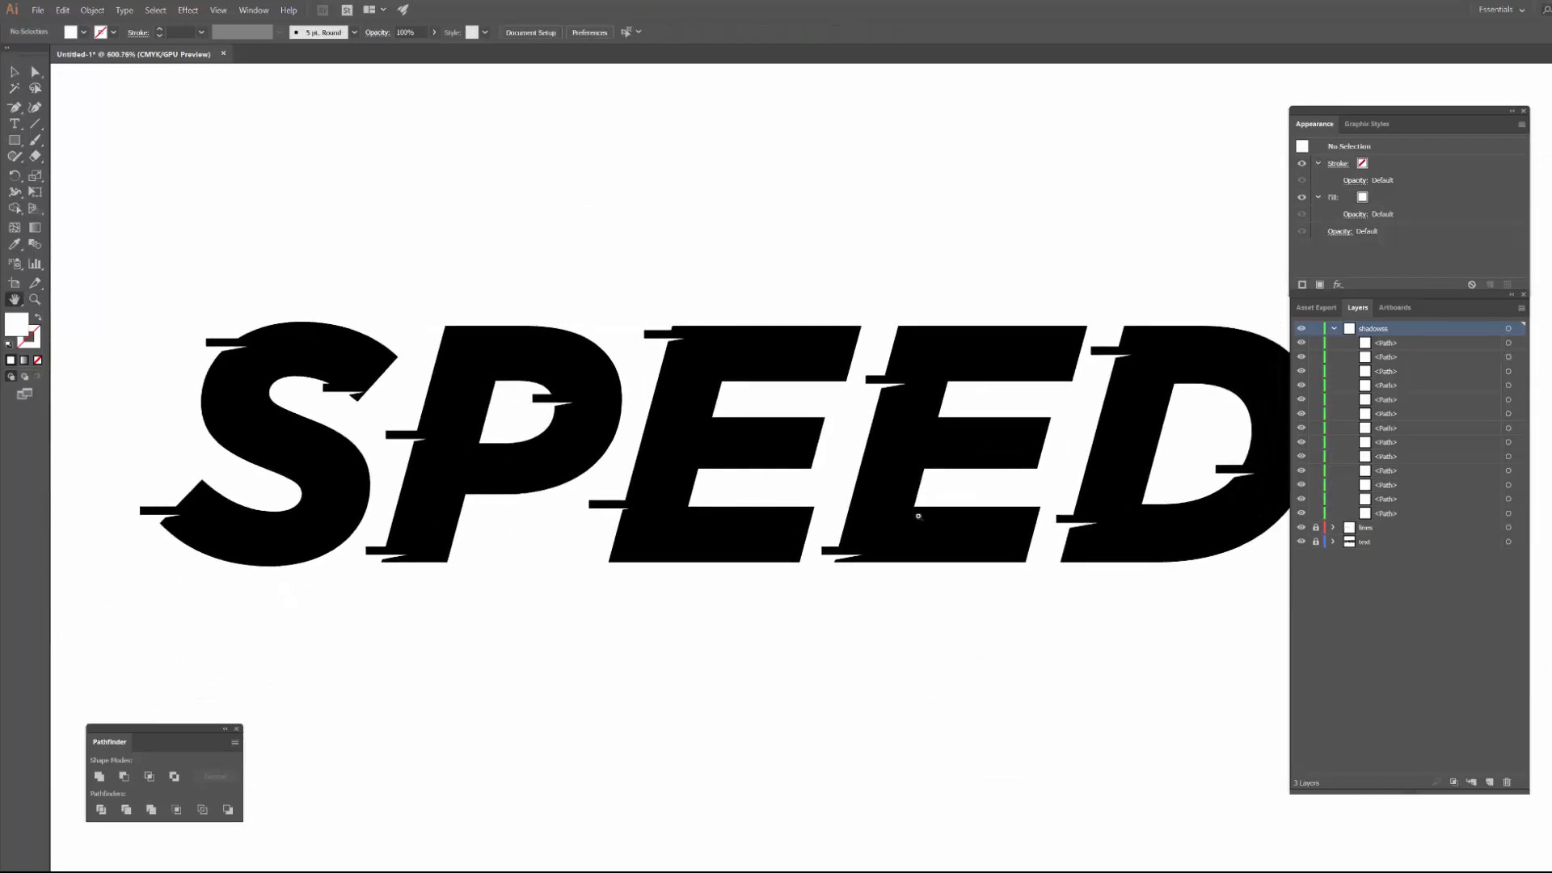
pyautogui.scroll(-5, 920, 516)
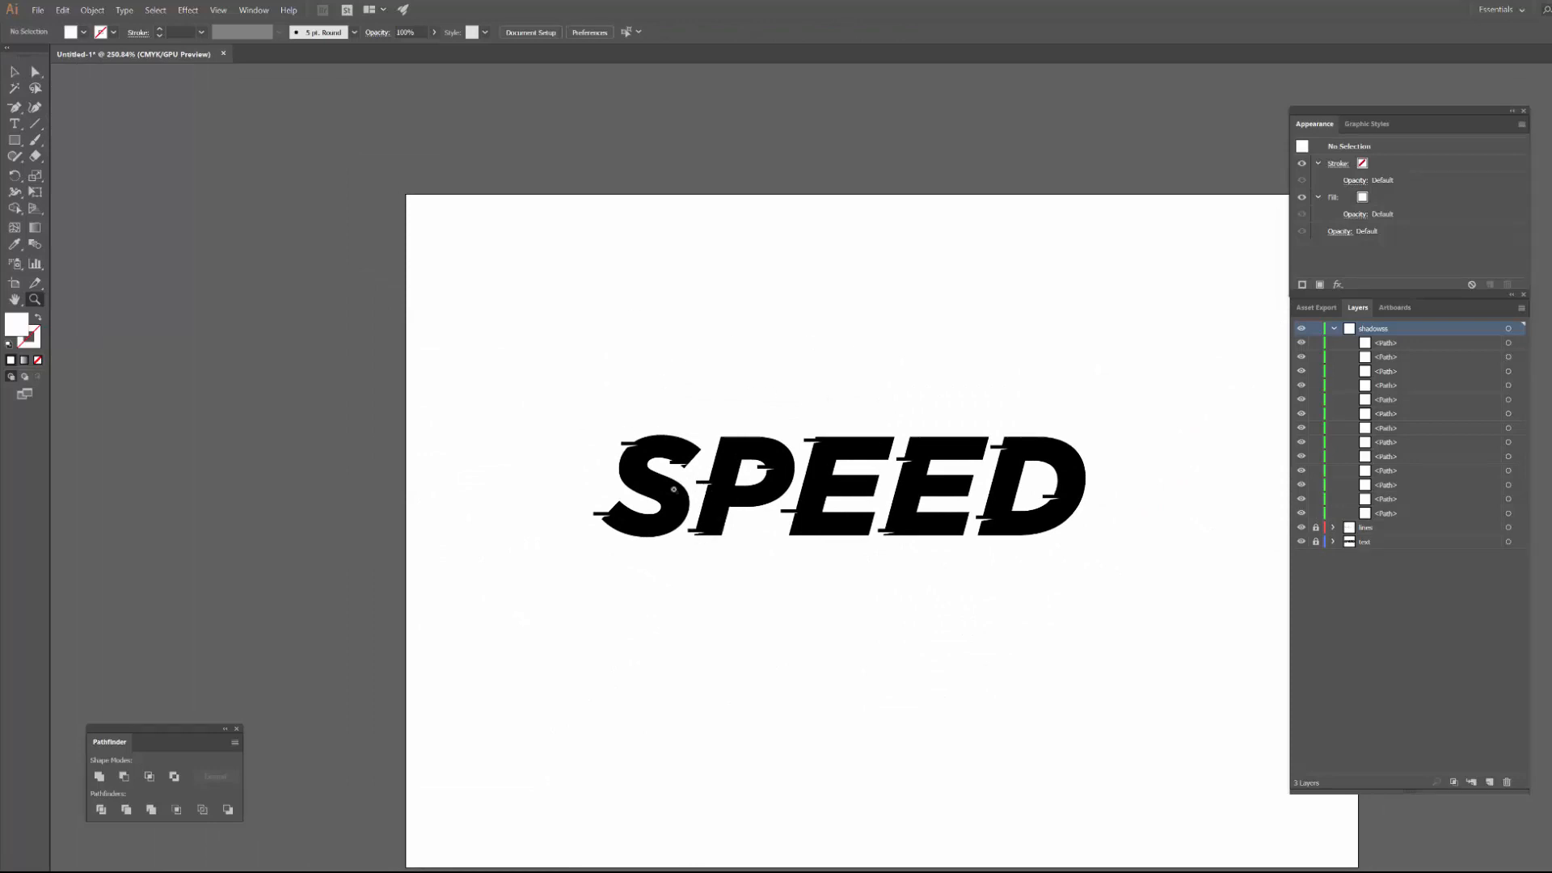
pyautogui.moveTo(673, 489); pyautogui.dragTo(740, 490)
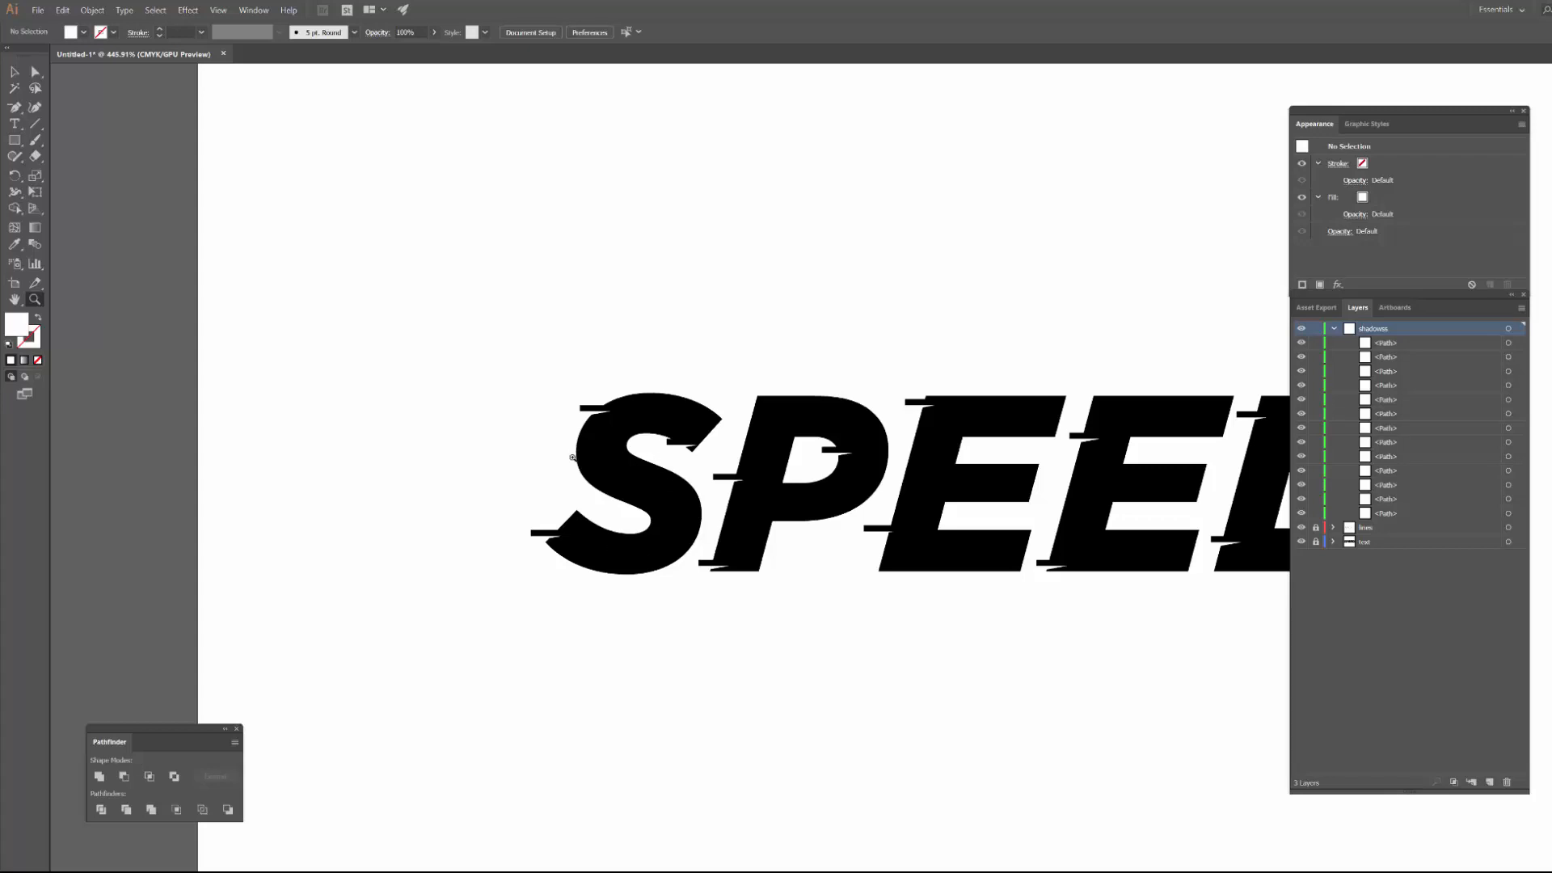
pyautogui.moveTo(639, 437); pyautogui.dragTo(711, 439)
pyautogui.click(1334, 329)
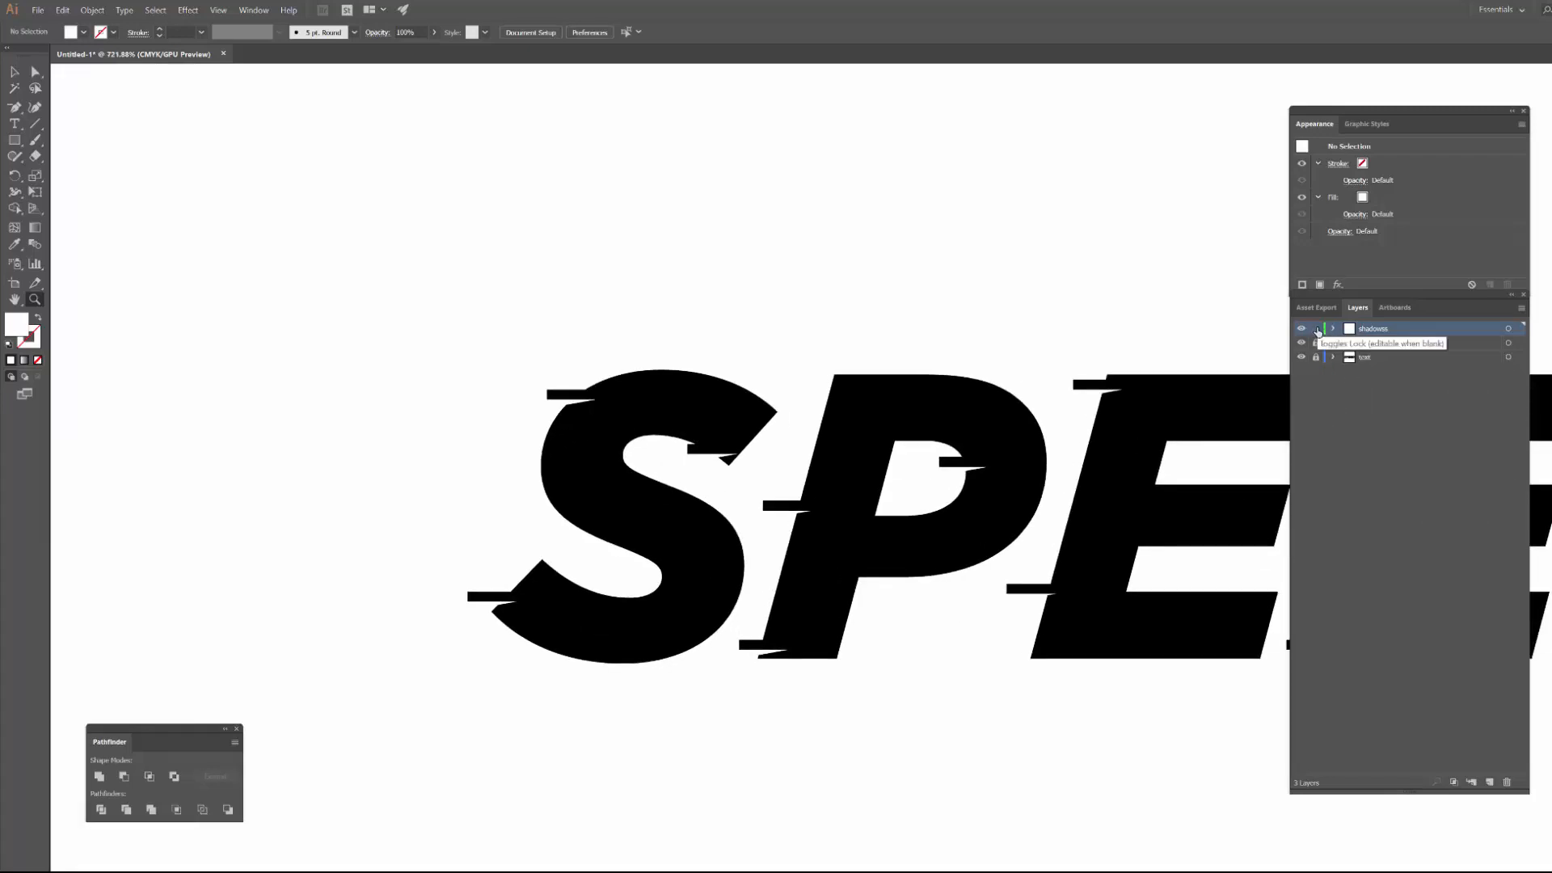
pyautogui.click(1316, 329)
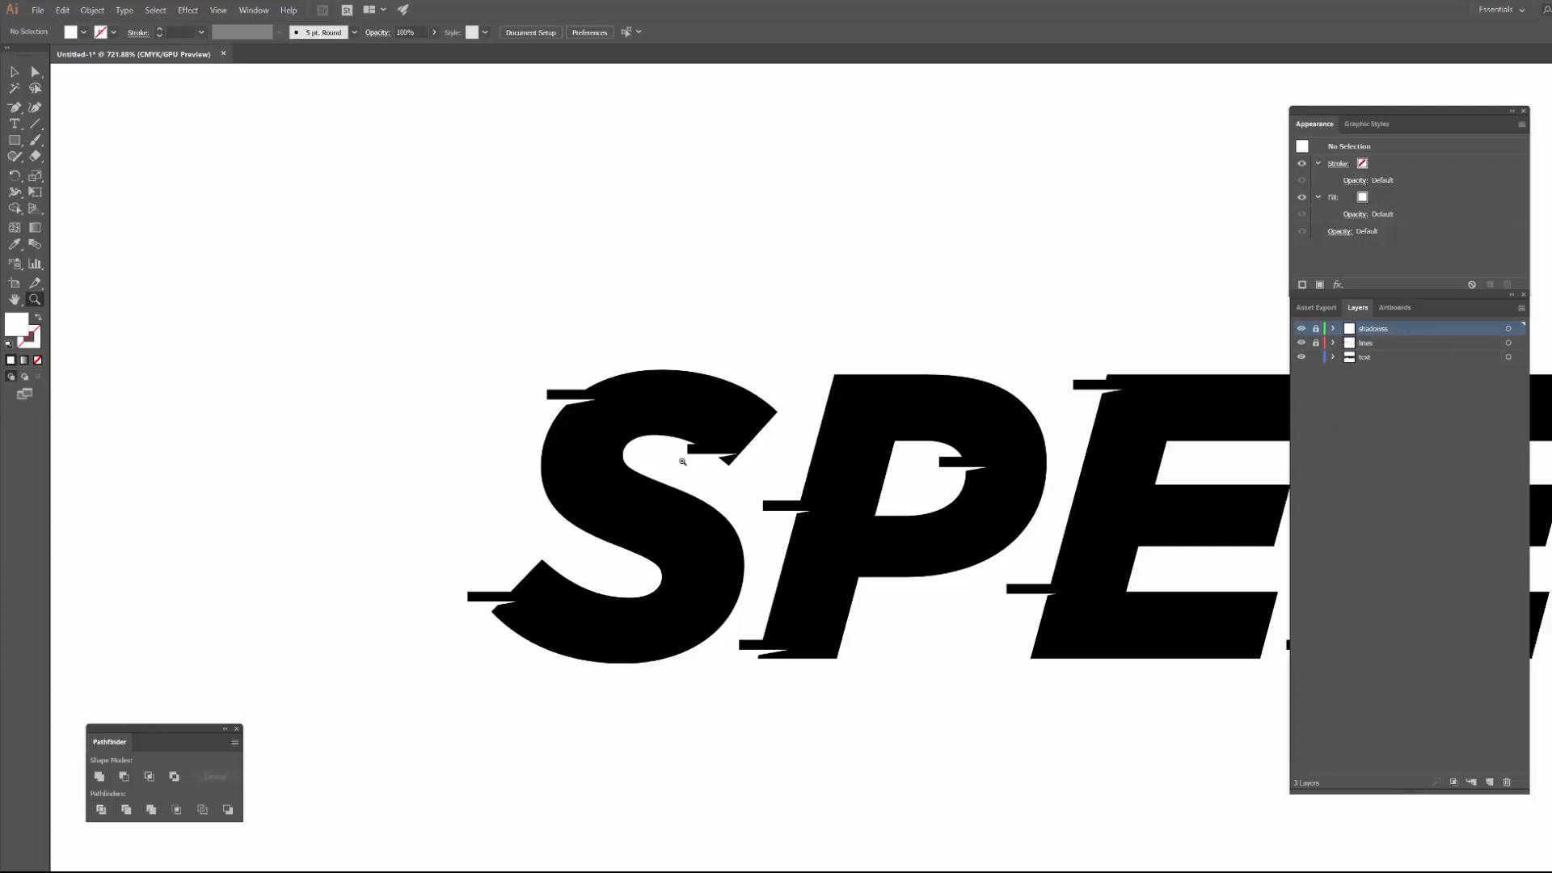
# - Select all five letters of SPEED and slightly round all their corners together with the live corner widgets
pyautogui.press('v')
pyautogui.click(695, 409)
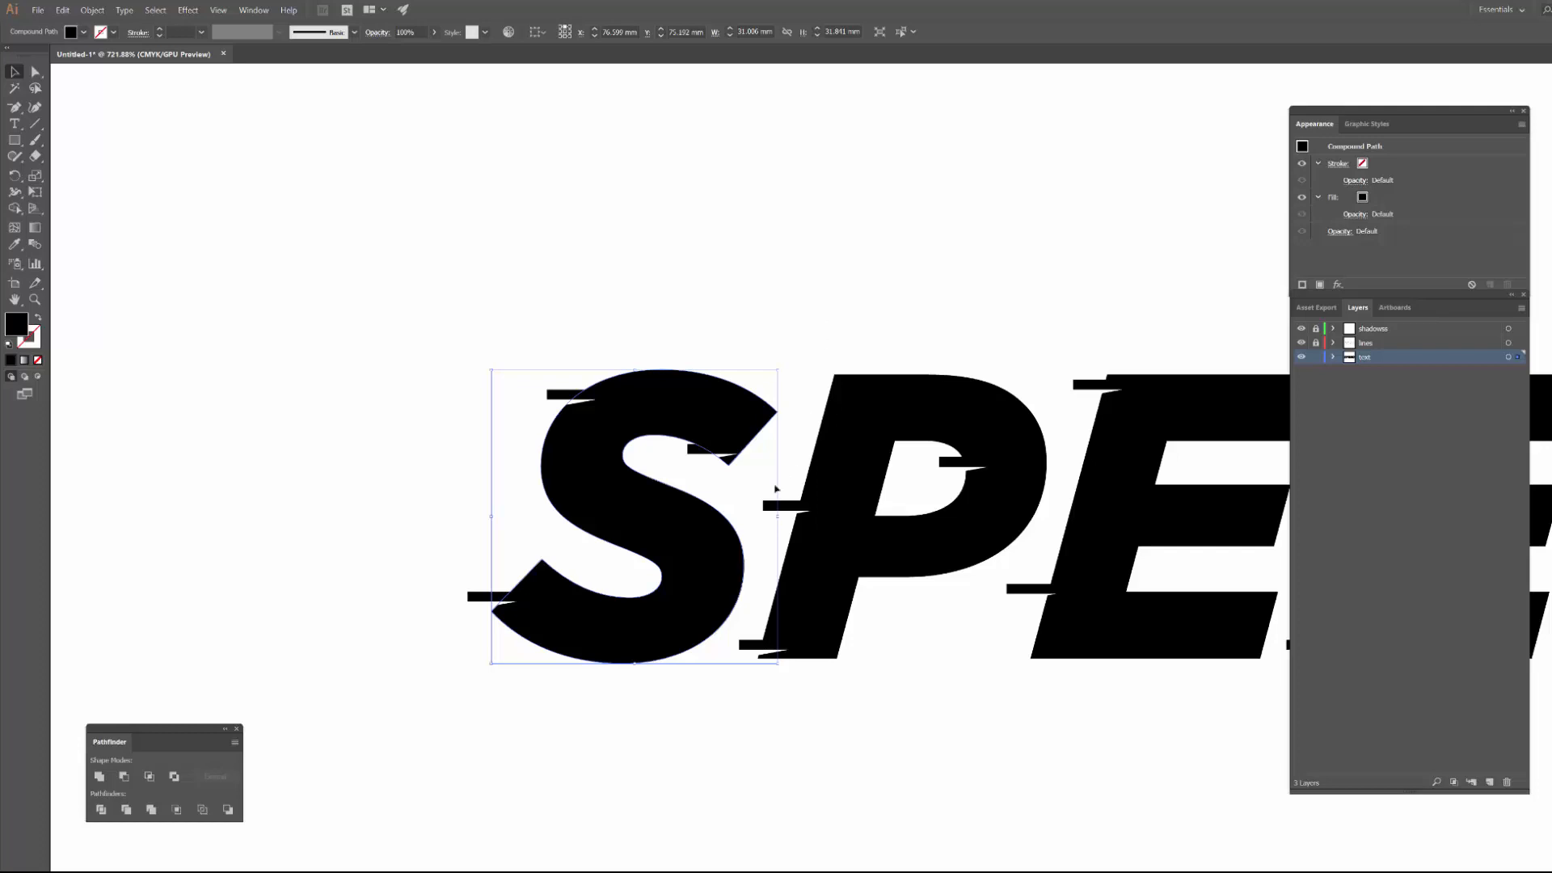
pyautogui.scroll(3, 772, 485)
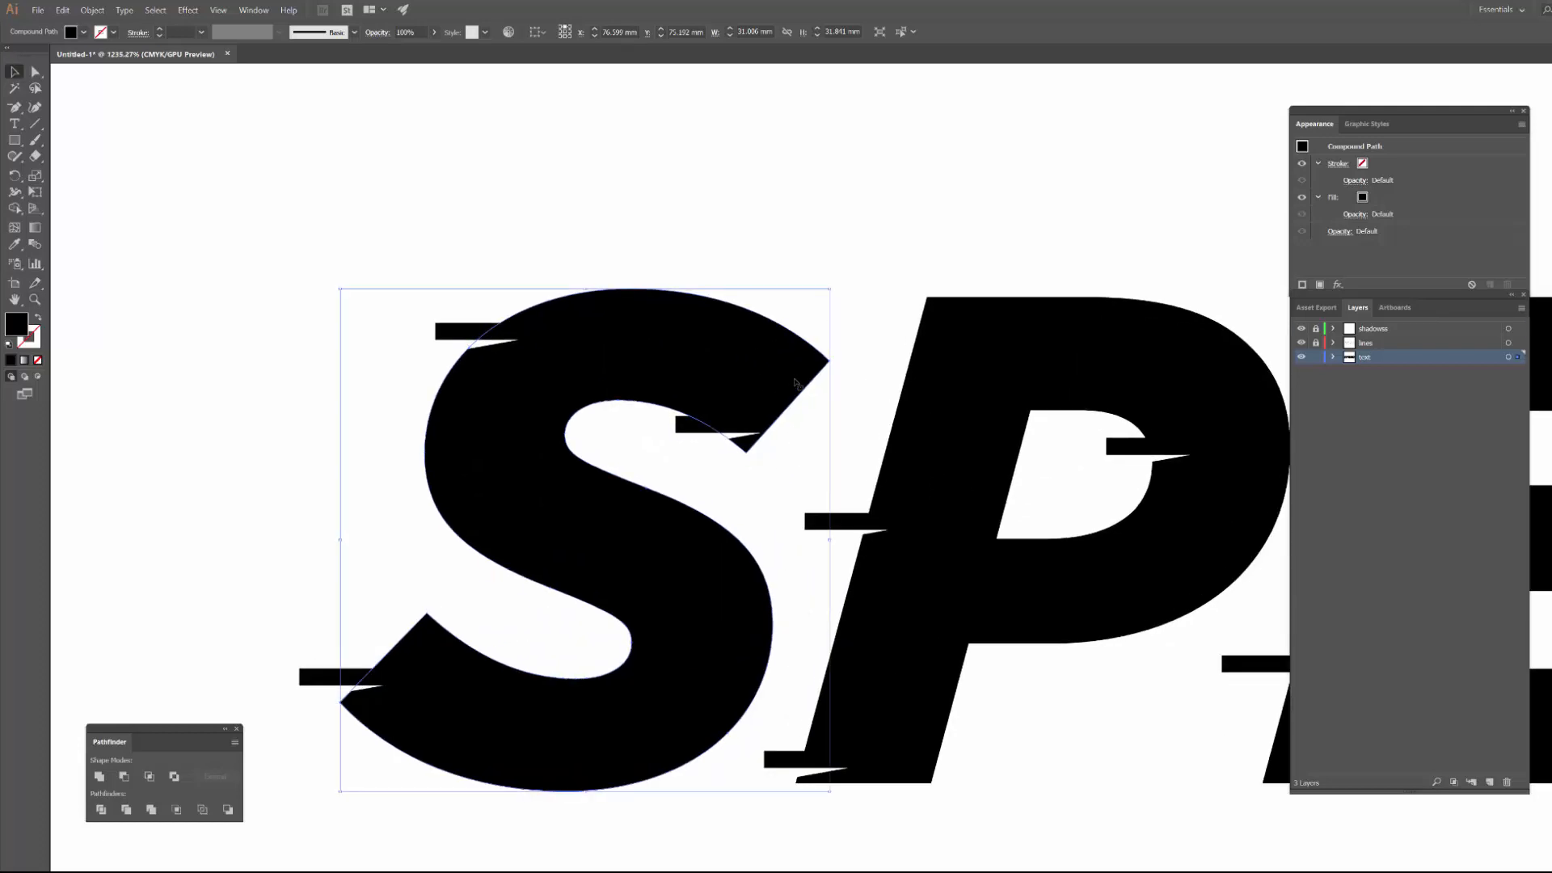
pyautogui.scroll(-9, 852, 429)
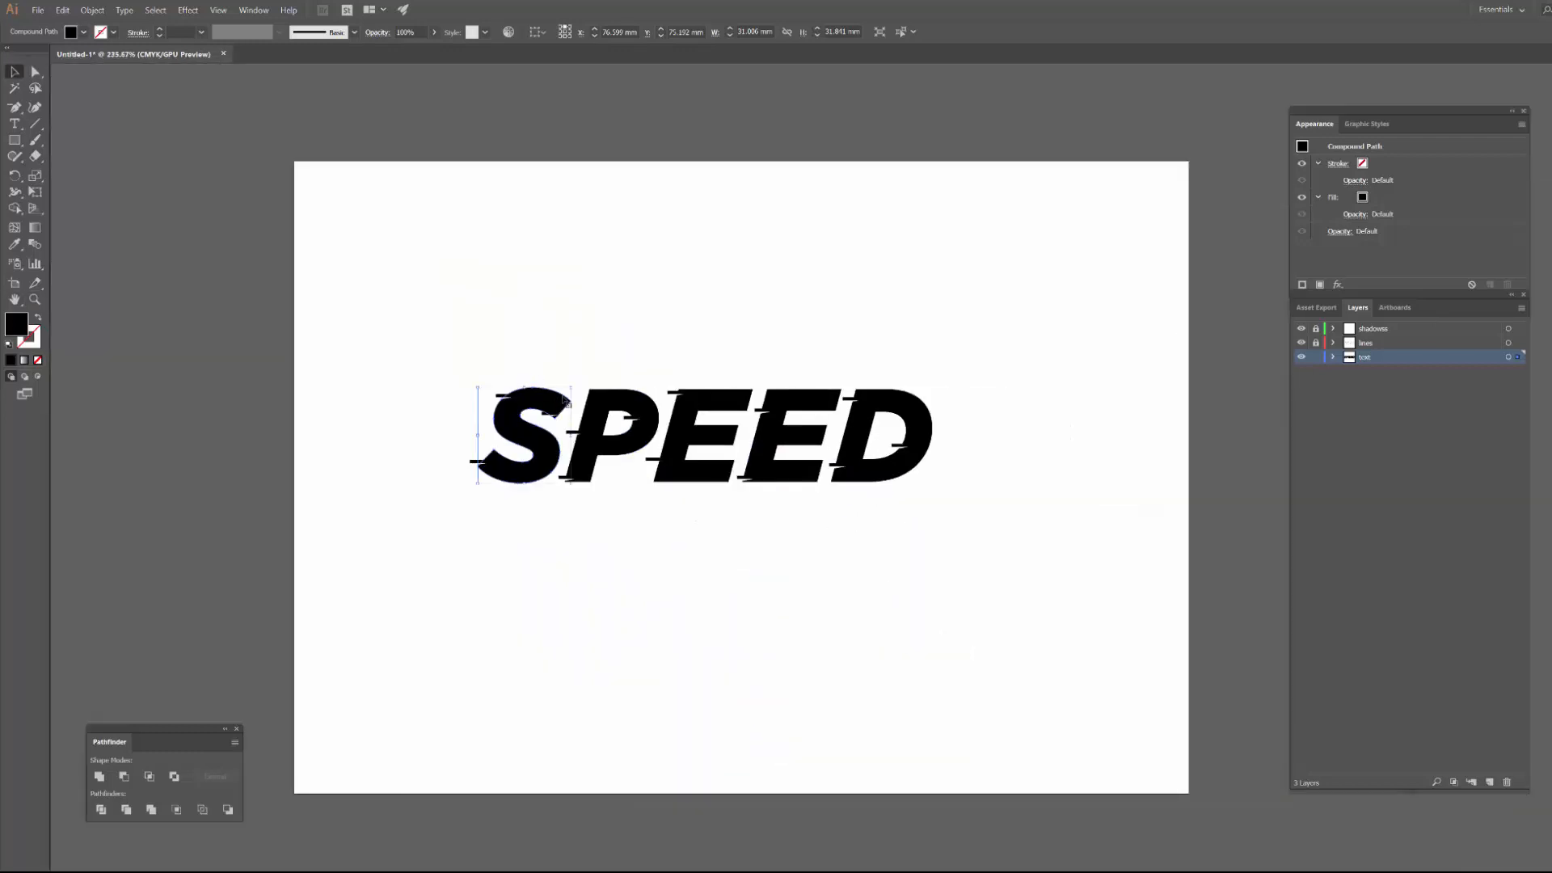
pyautogui.hotkey('ctrl', 'a')
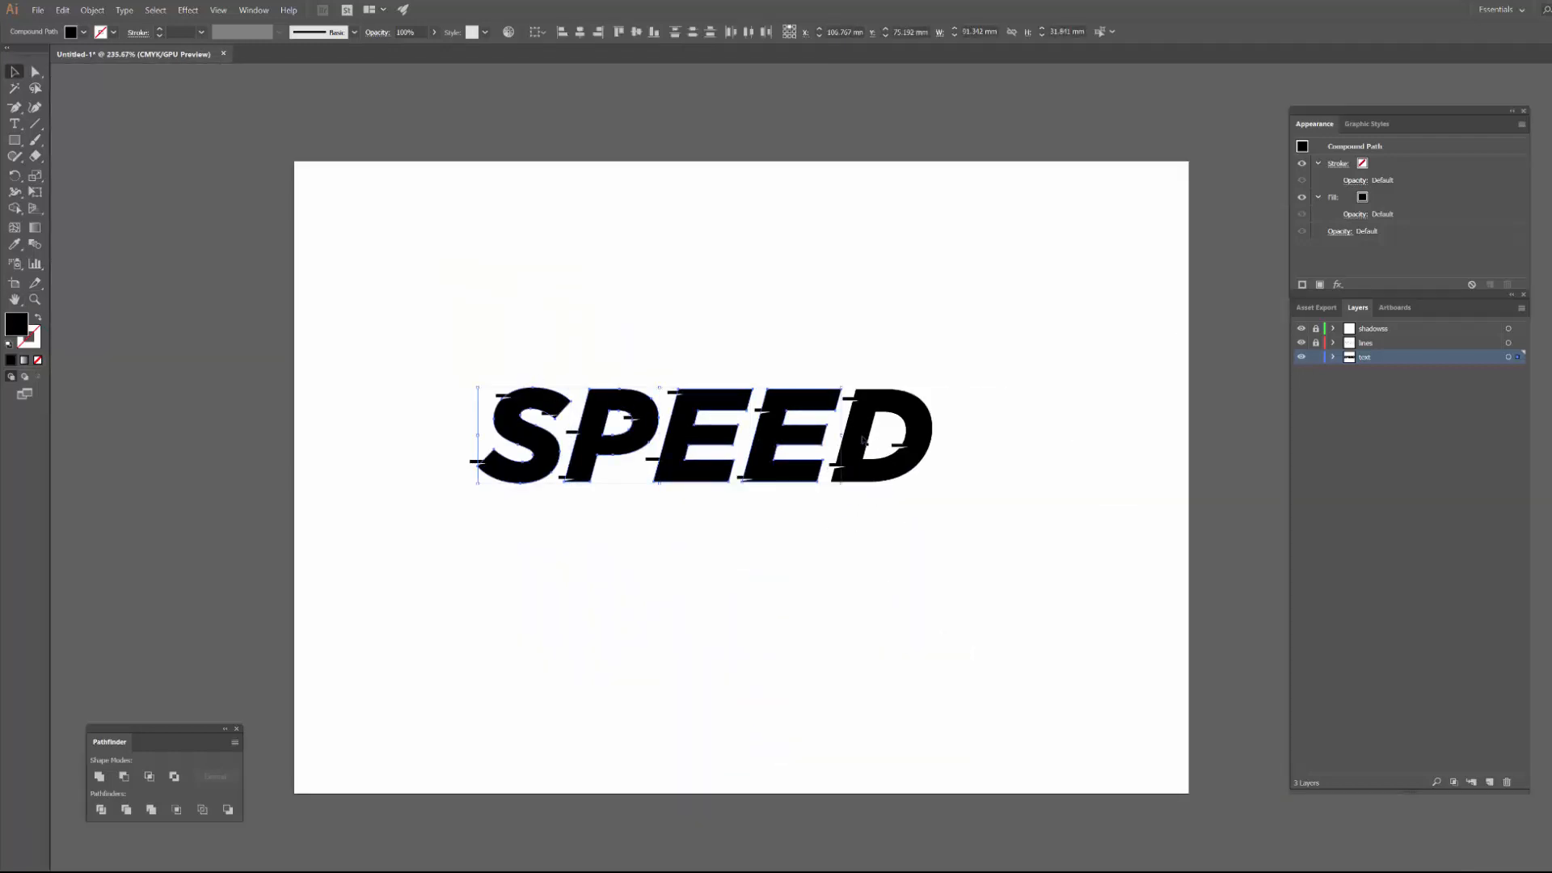
pyautogui.moveTo(731, 438); pyautogui.dragTo(839, 435)
pyautogui.moveTo(370, 394); pyautogui.dragTo(514, 399)
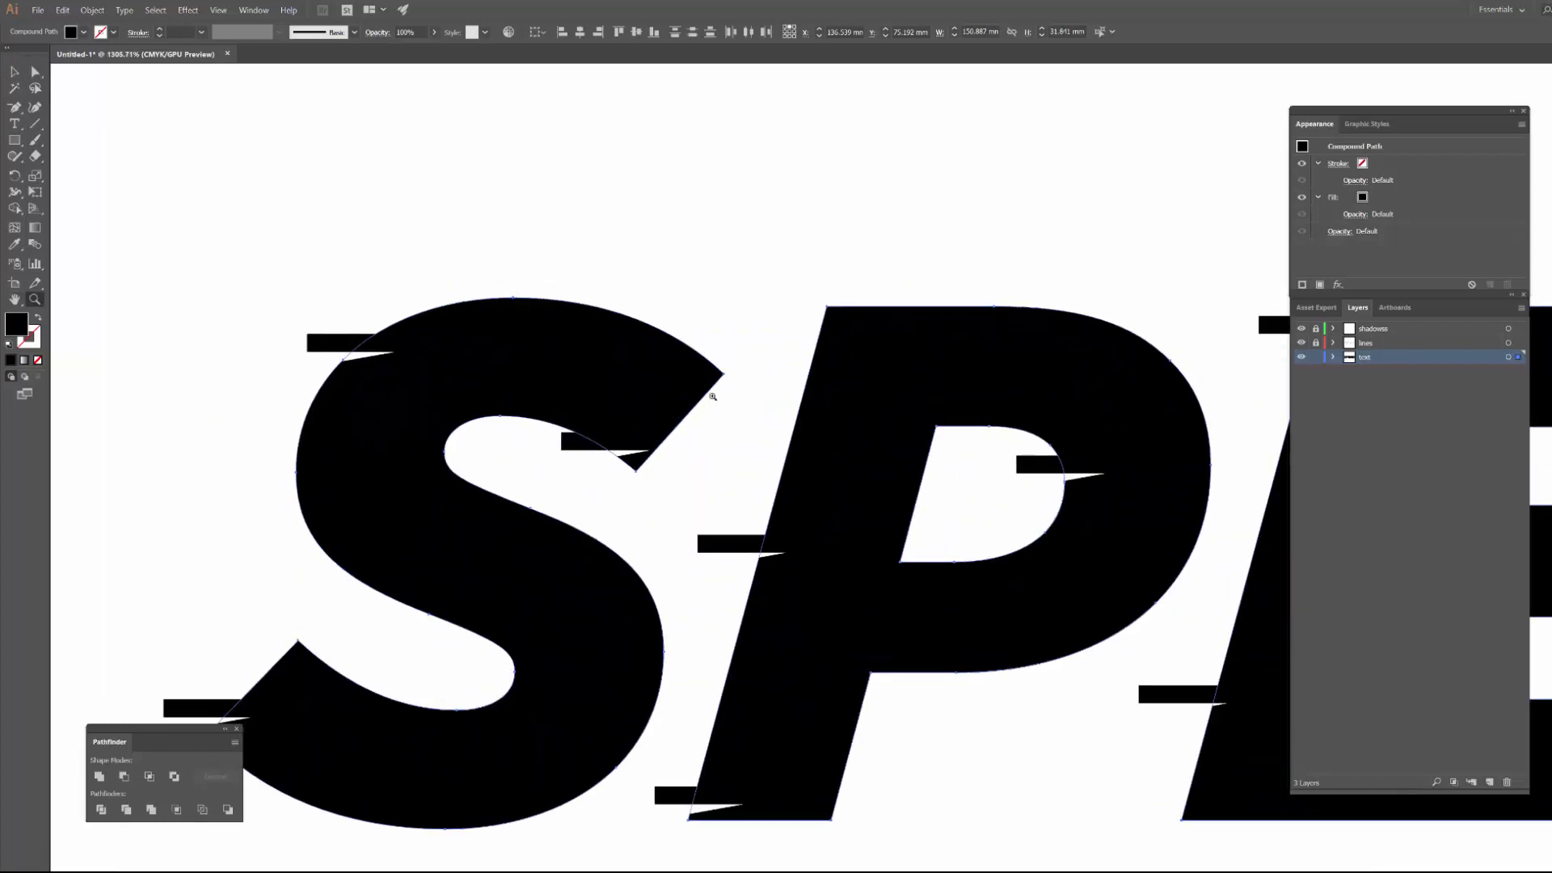
pyautogui.press('a')
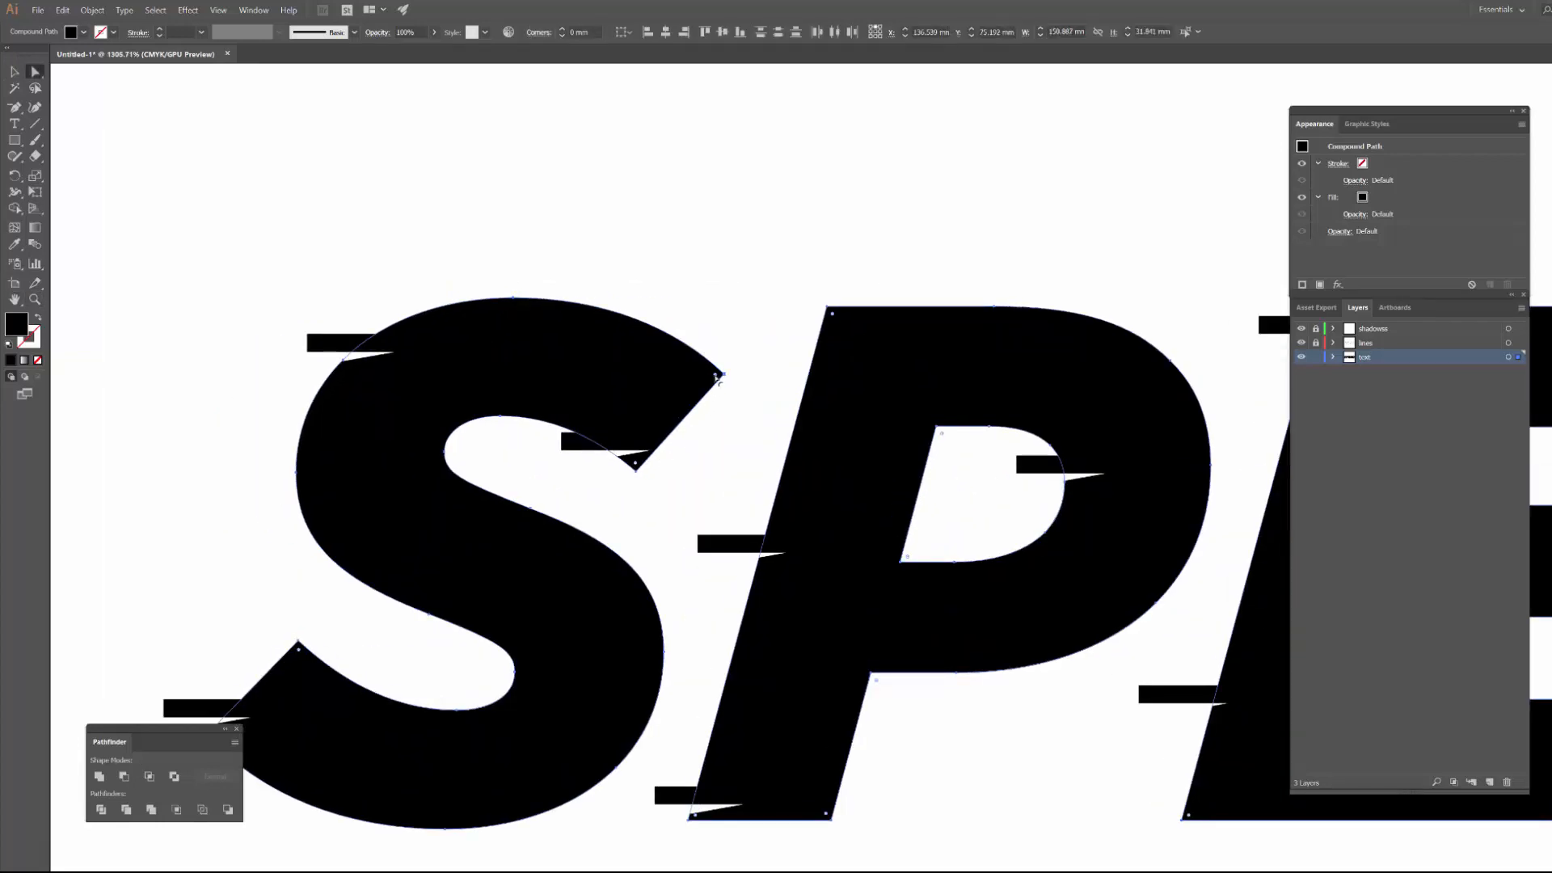
pyautogui.moveTo(718, 376); pyautogui.dragTo(703, 351)
pyautogui.press('v')
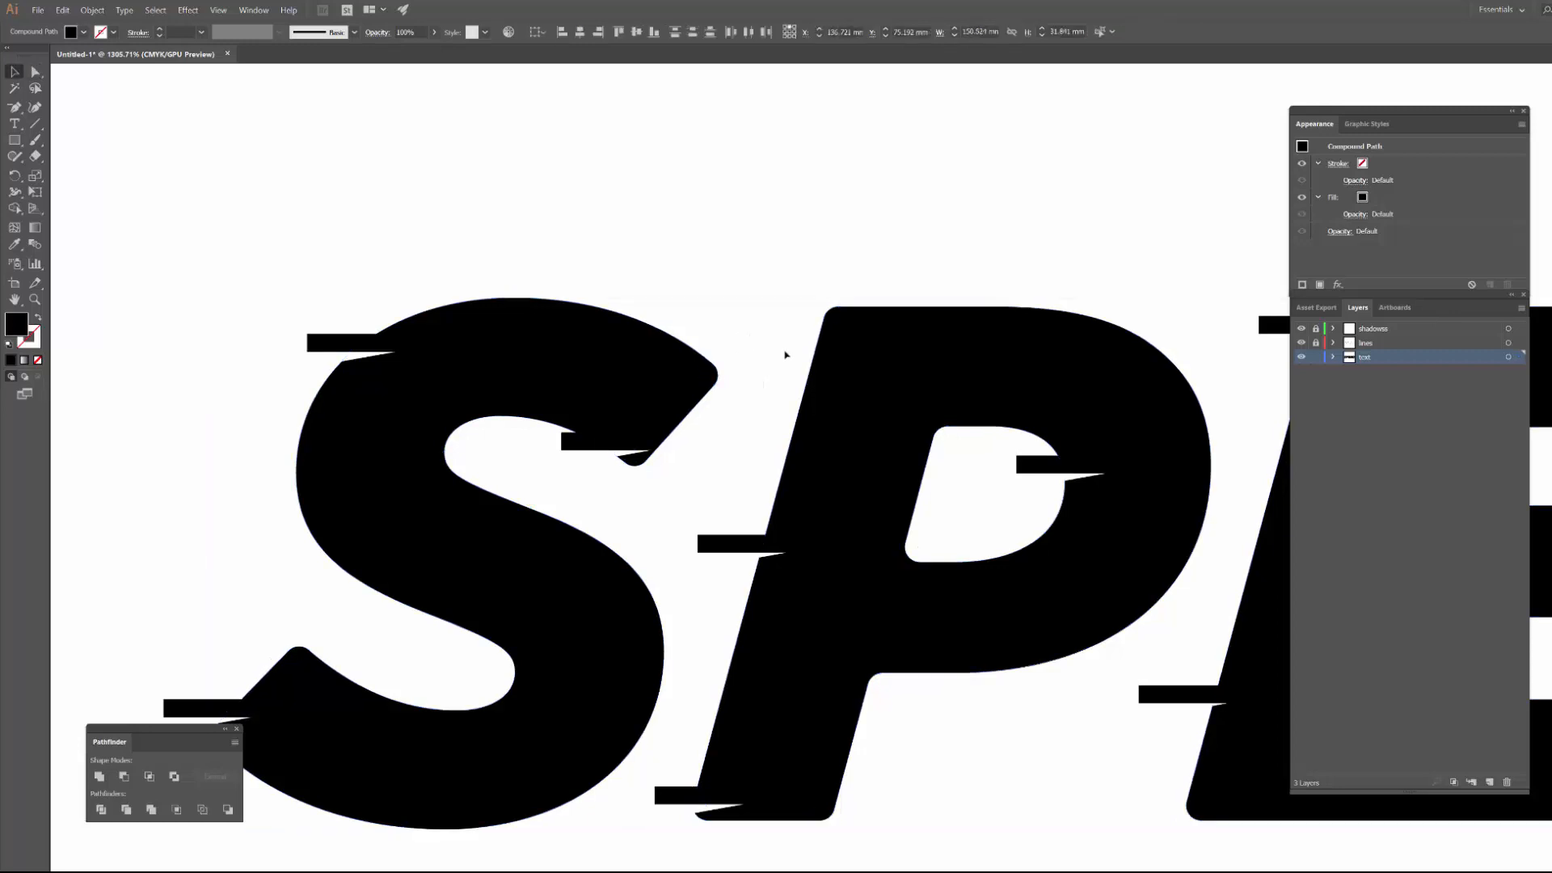
pyautogui.click(785, 354)
# - Lock the text layer and unlock the lines layer
pyautogui.hotkey('ctrl', '0')
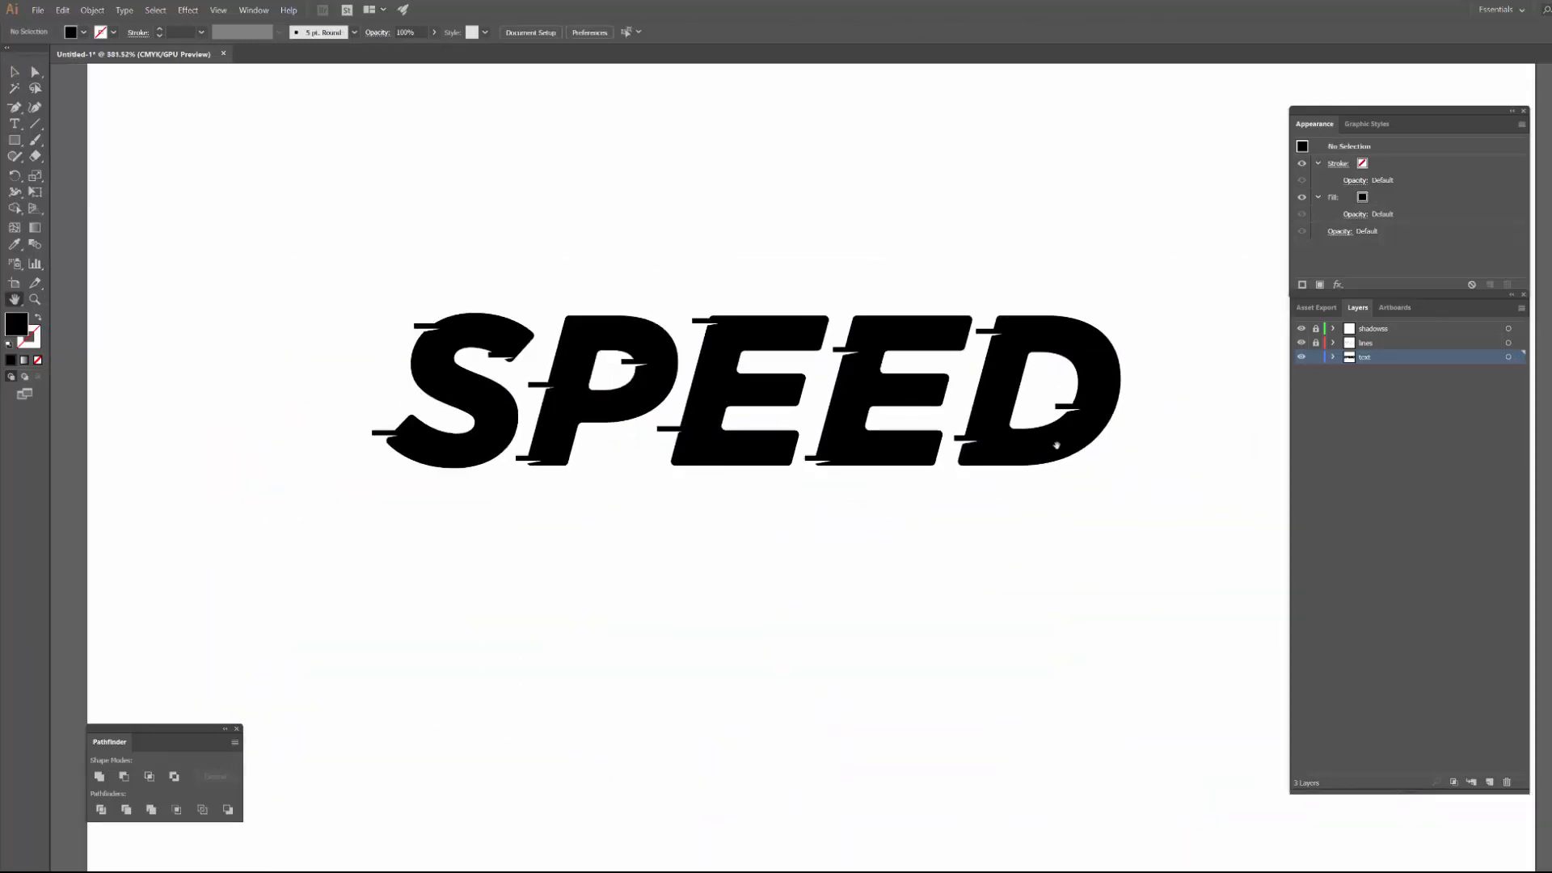
pyautogui.press('z')
pyautogui.click(459, 325)
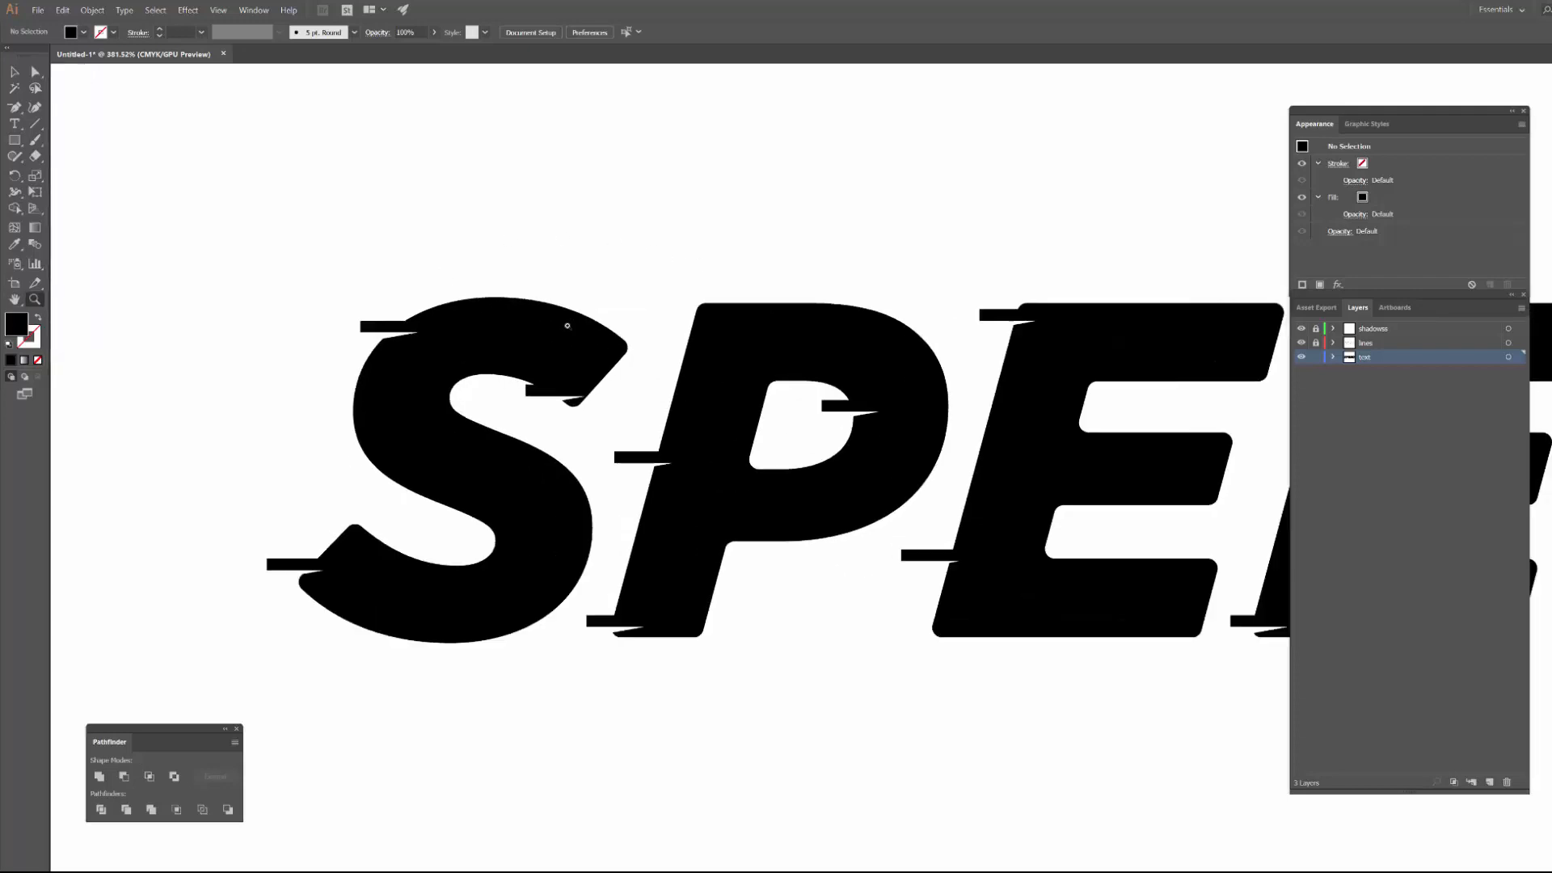
pyautogui.moveTo(338, 322); pyautogui.dragTo(419, 329)
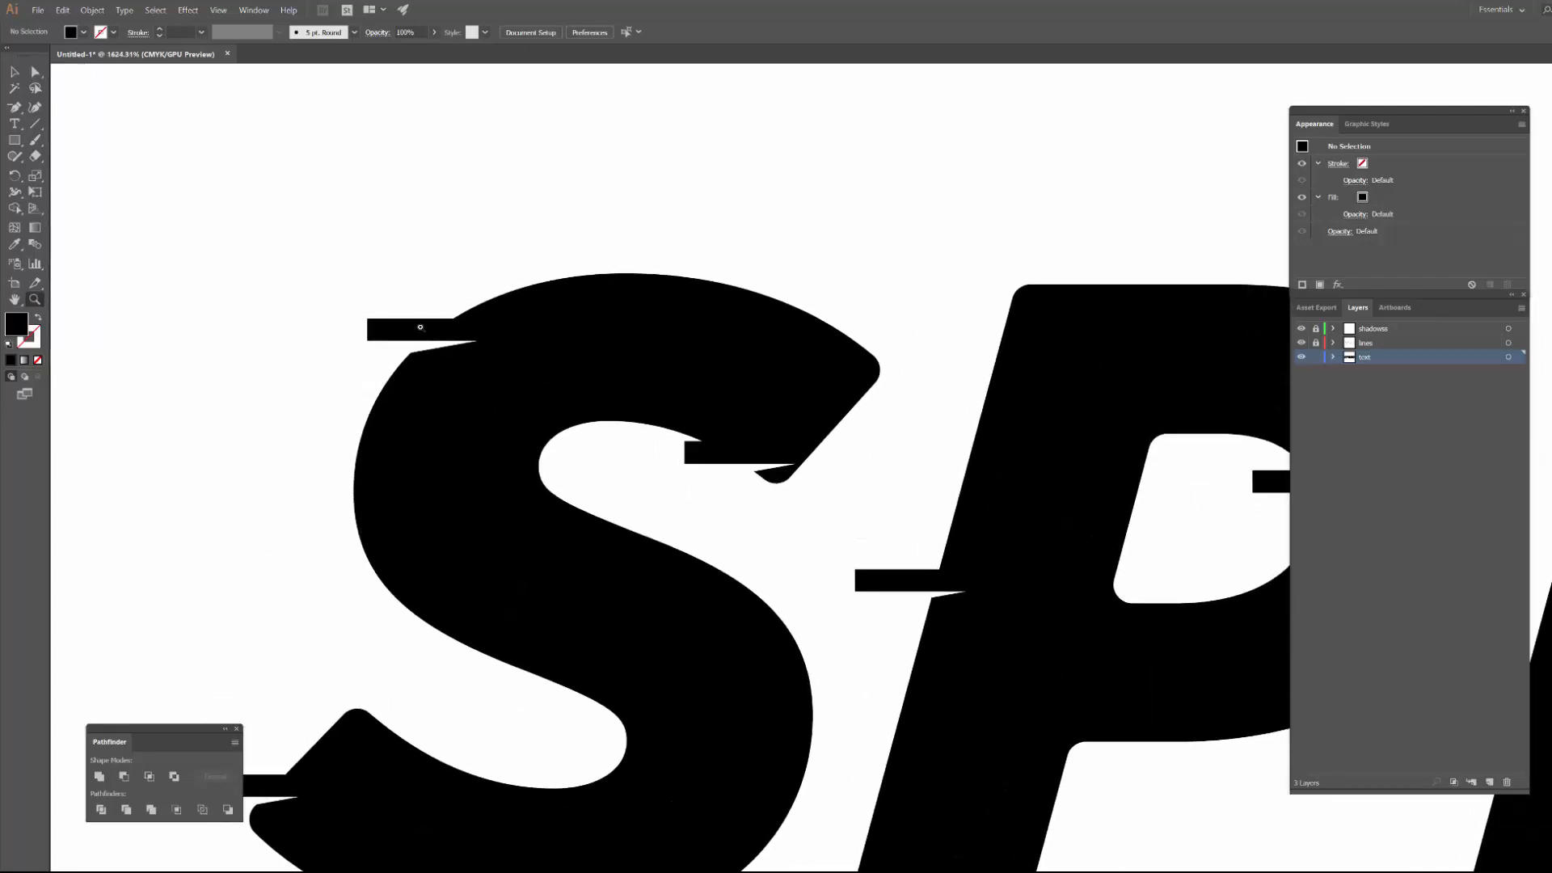
pyautogui.click(1315, 358)
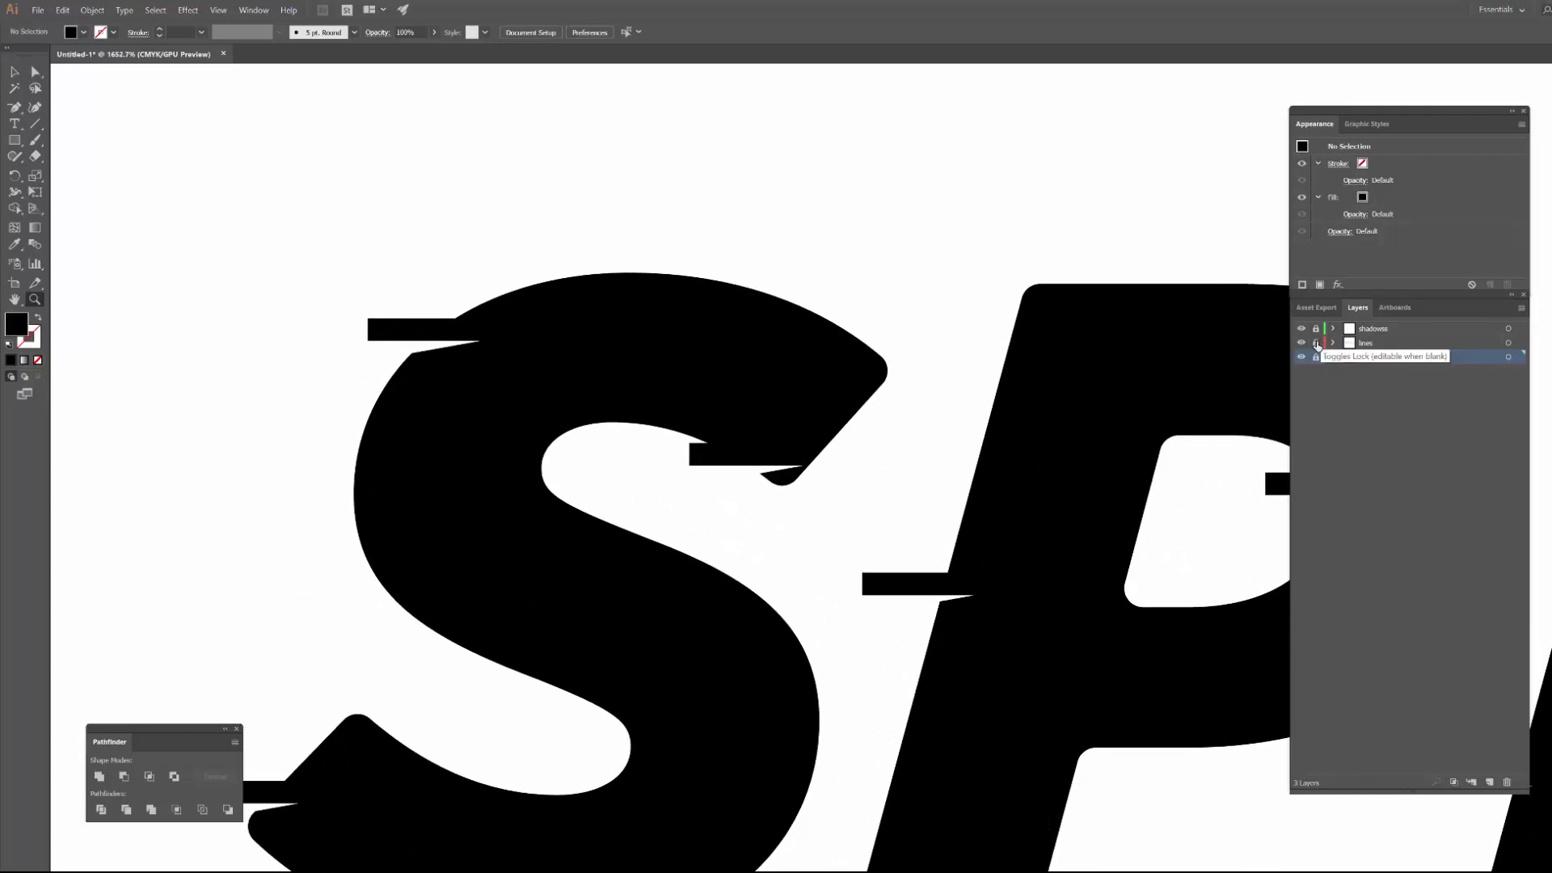
pyautogui.click(1316, 343)
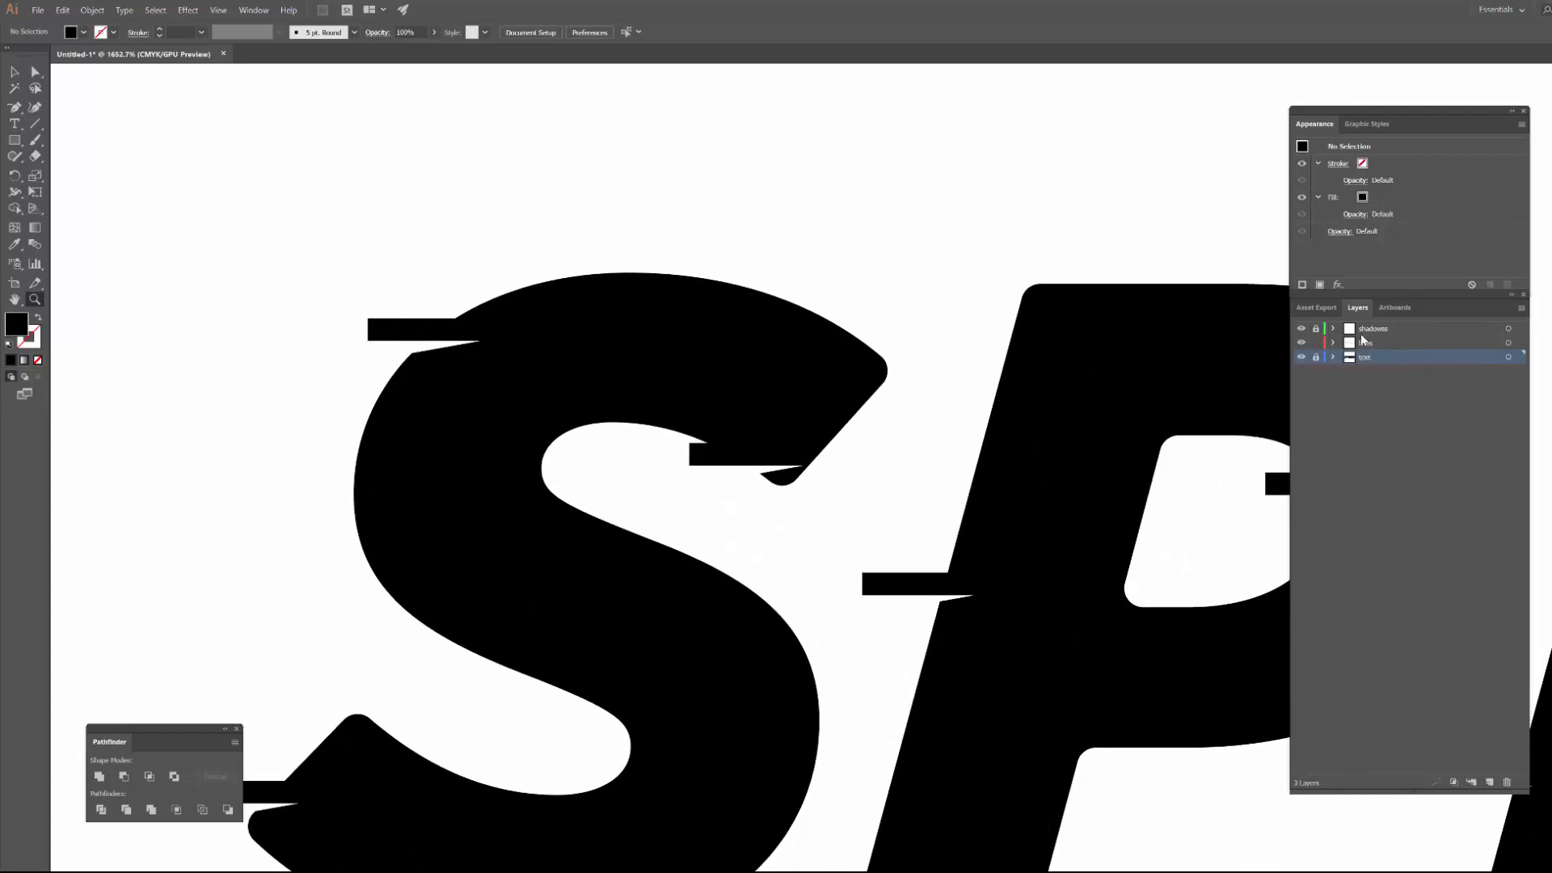
# - Select everything on the lines layer and round the corners of all motion bars to a radius of about 0.46 mm
pyautogui.keyDown('alt'); pyautogui.click(1146, 413); pyautogui.keyUp('alt')
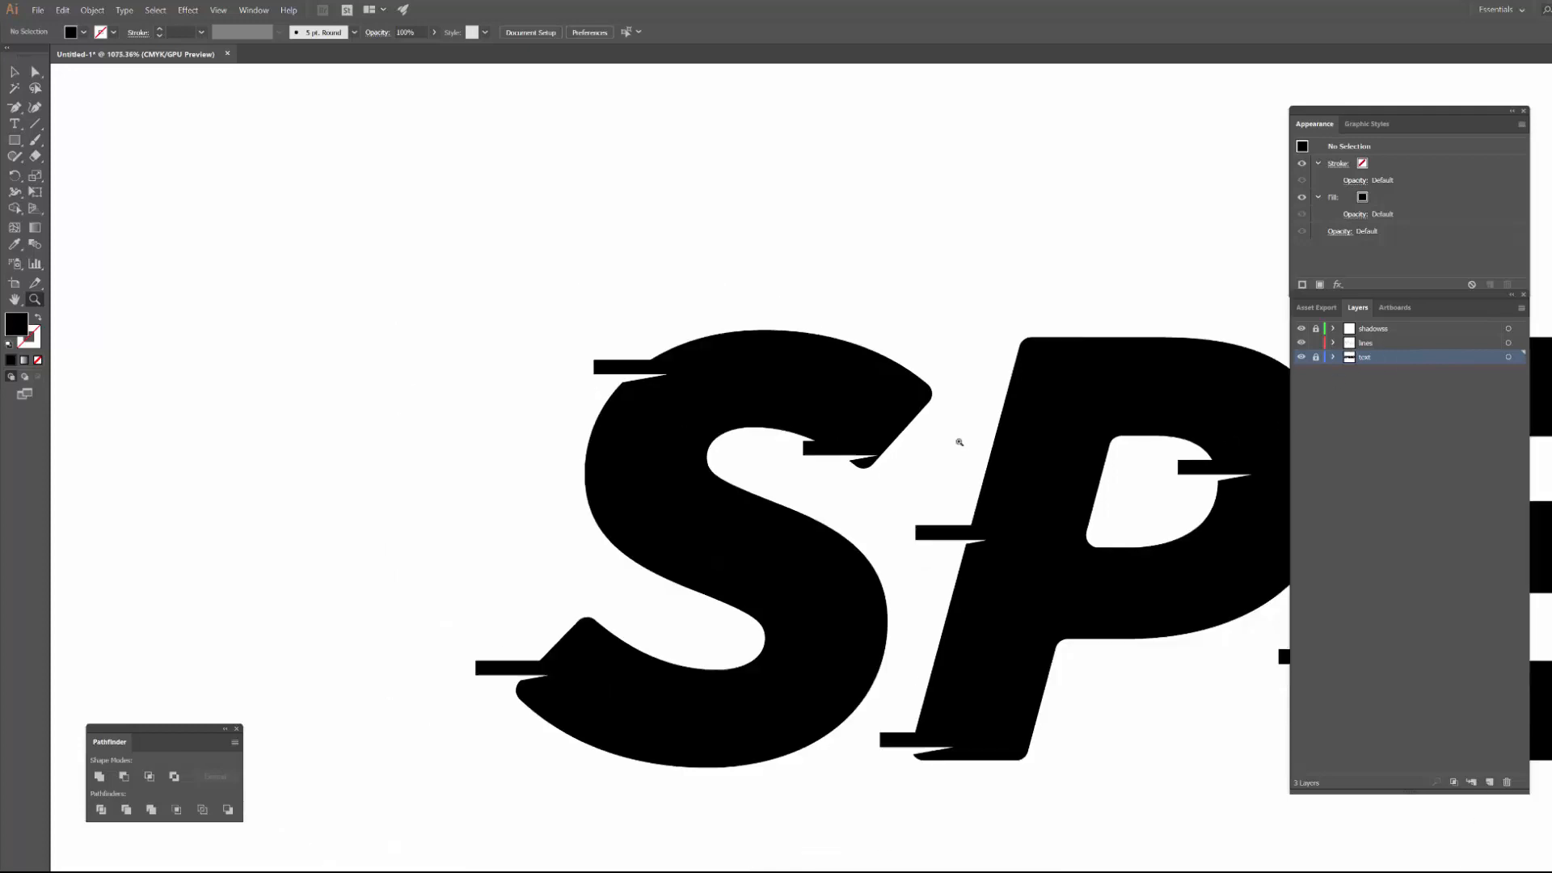
pyautogui.moveTo(960, 441); pyautogui.dragTo(764, 388)
pyautogui.press('v')
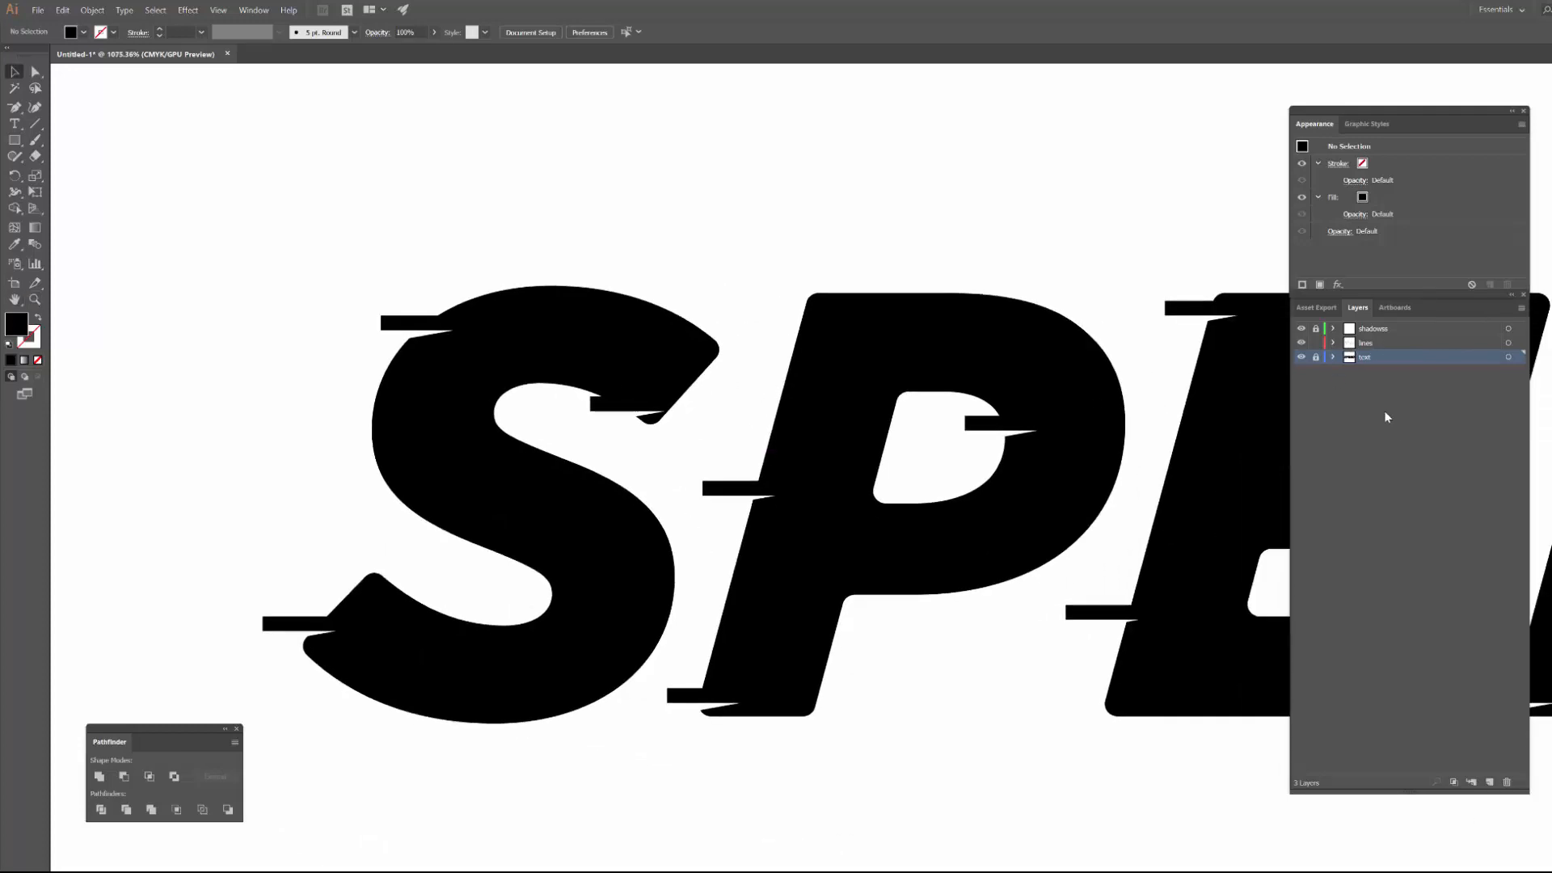
pyautogui.click(1420, 345)
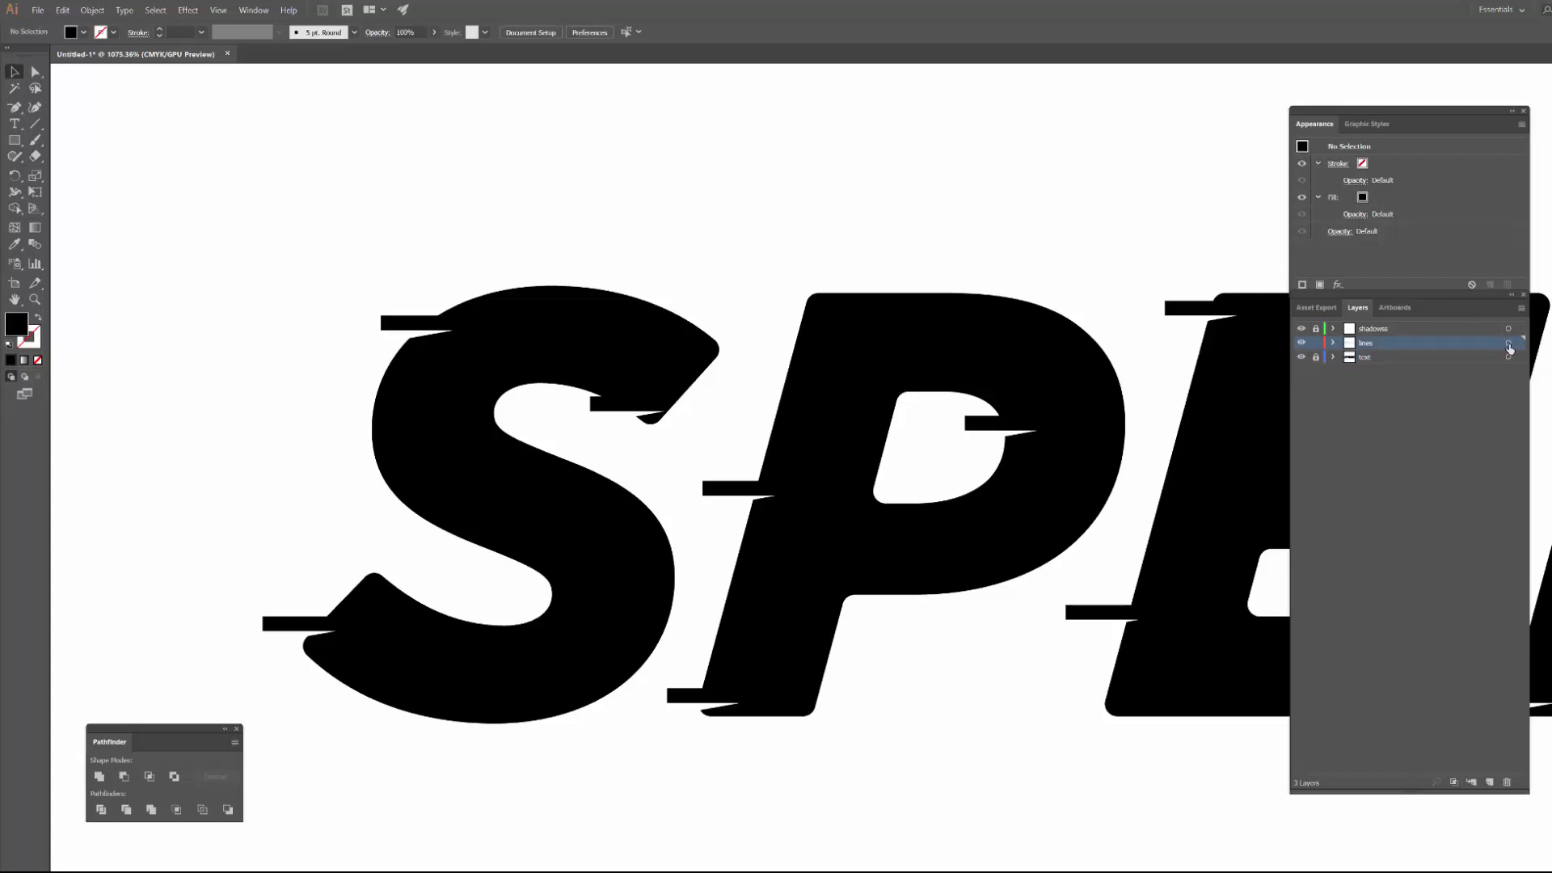
pyautogui.click(1509, 349)
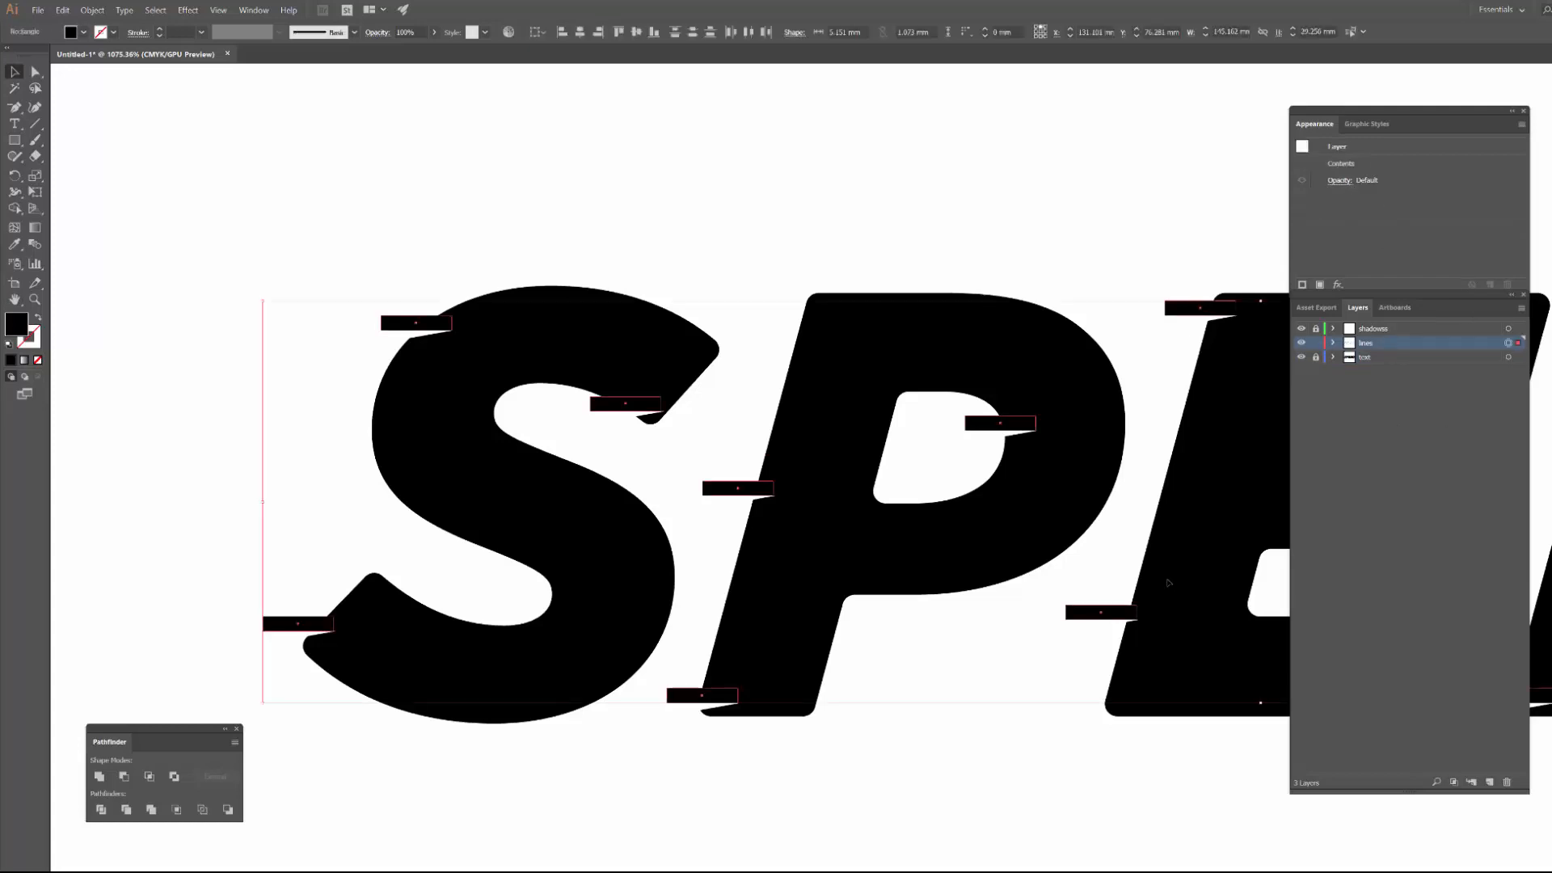
pyautogui.press('z')
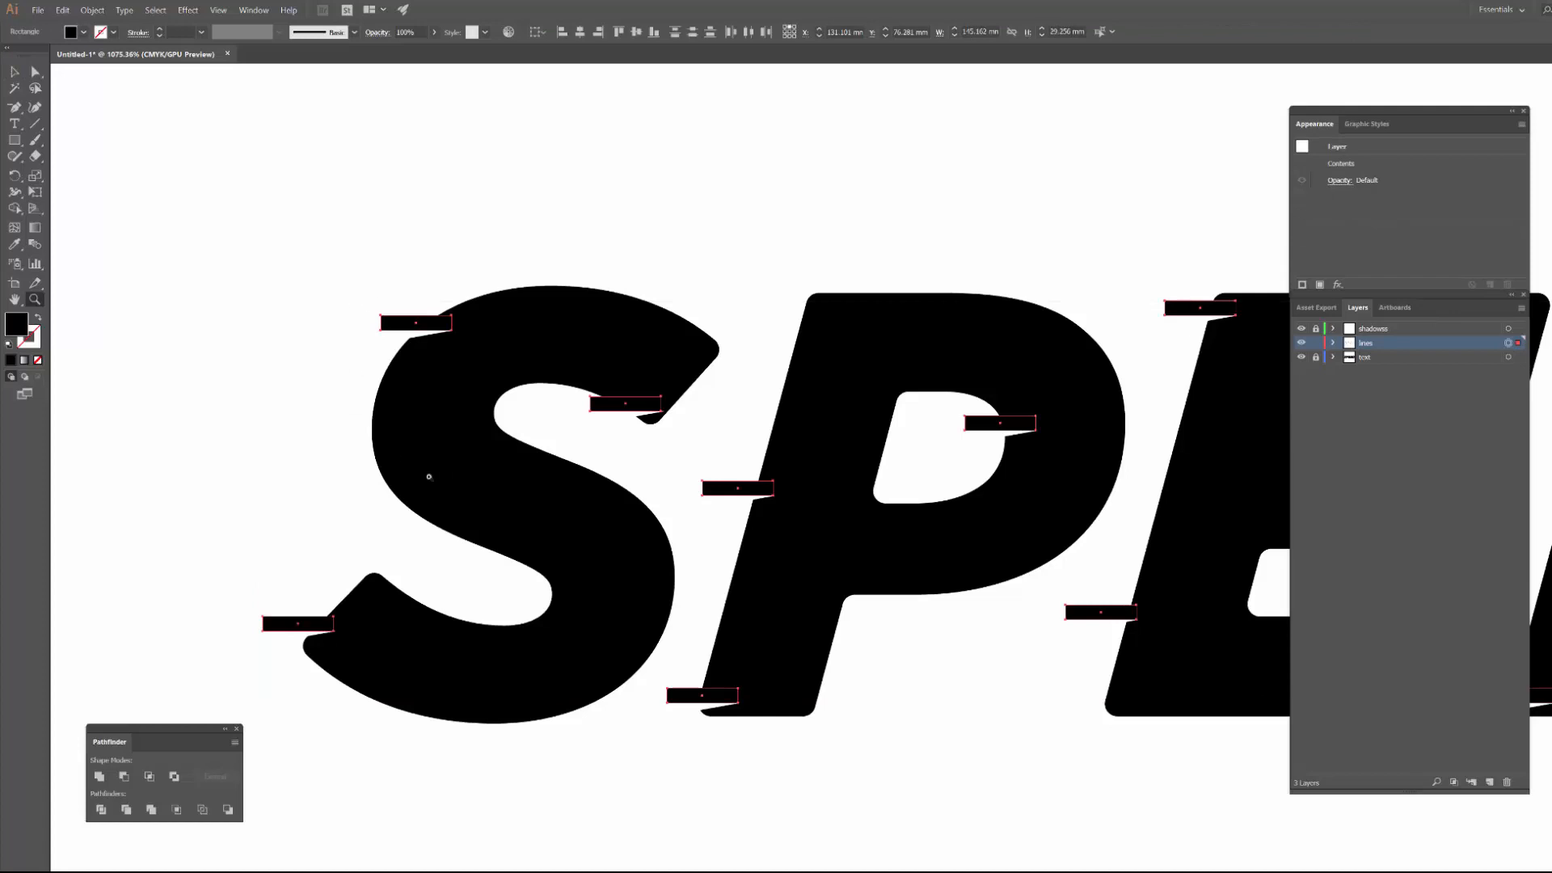
pyautogui.moveTo(350, 308); pyautogui.dragTo(408, 332)
pyautogui.press('a')
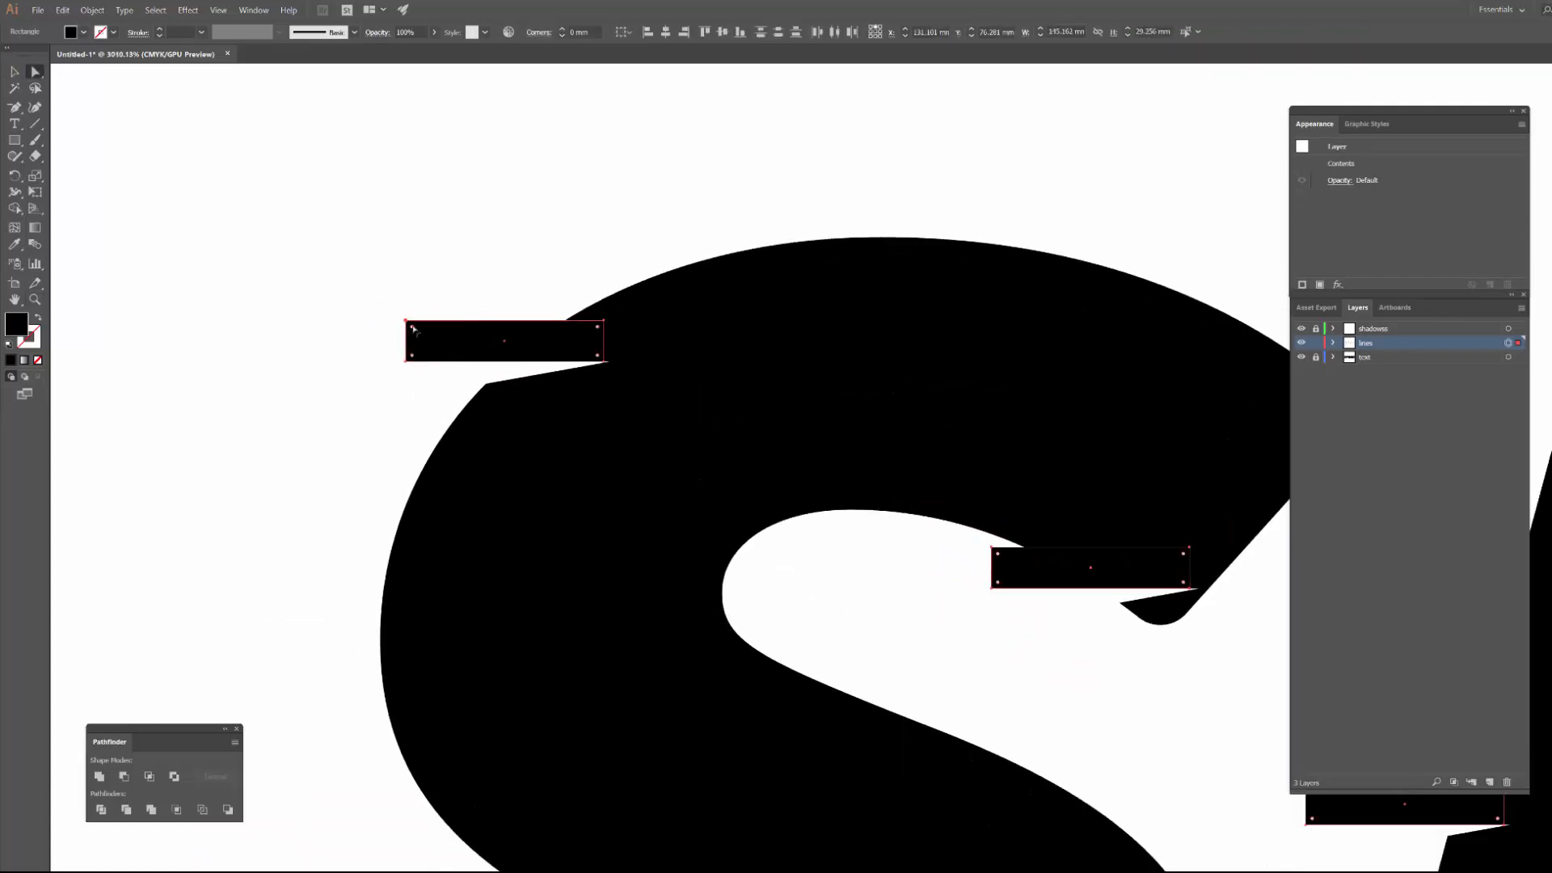
pyautogui.moveTo(414, 330); pyautogui.dragTo(431, 336)
pyautogui.press('v')
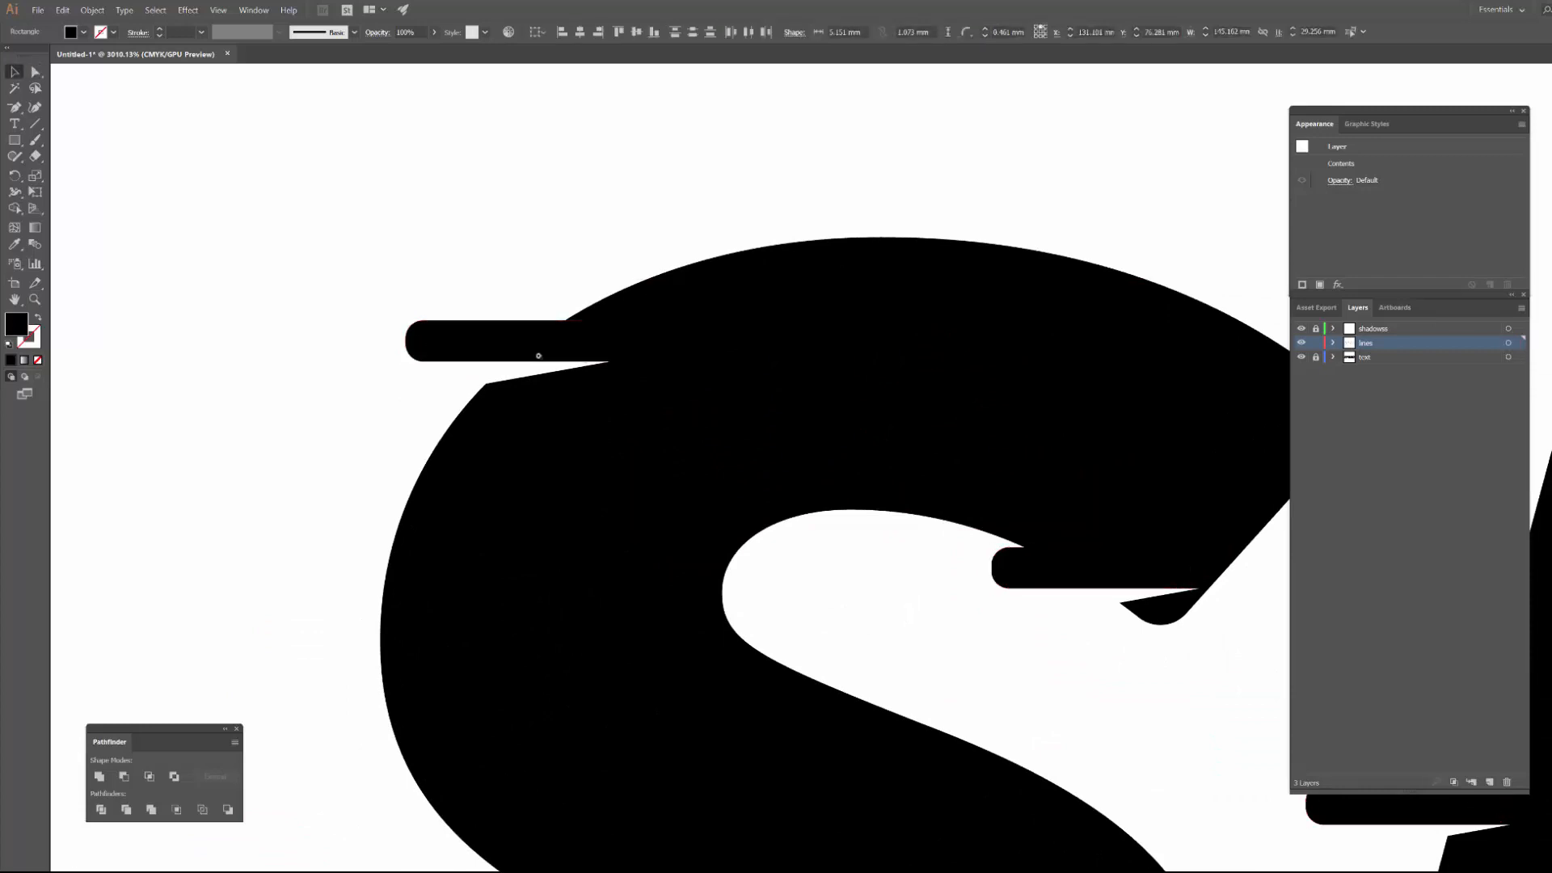
pyautogui.click(687, 368)
# - Unlock the text layer so that its letters can be edited together with the motion bars
pyautogui.press('z')
pyautogui.moveTo(846, 381); pyautogui.dragTo(672, 388)
pyautogui.press('space')
pyautogui.moveTo(775, 427); pyautogui.dragTo(628, 392)
pyautogui.hotkey('ctrl', '0')
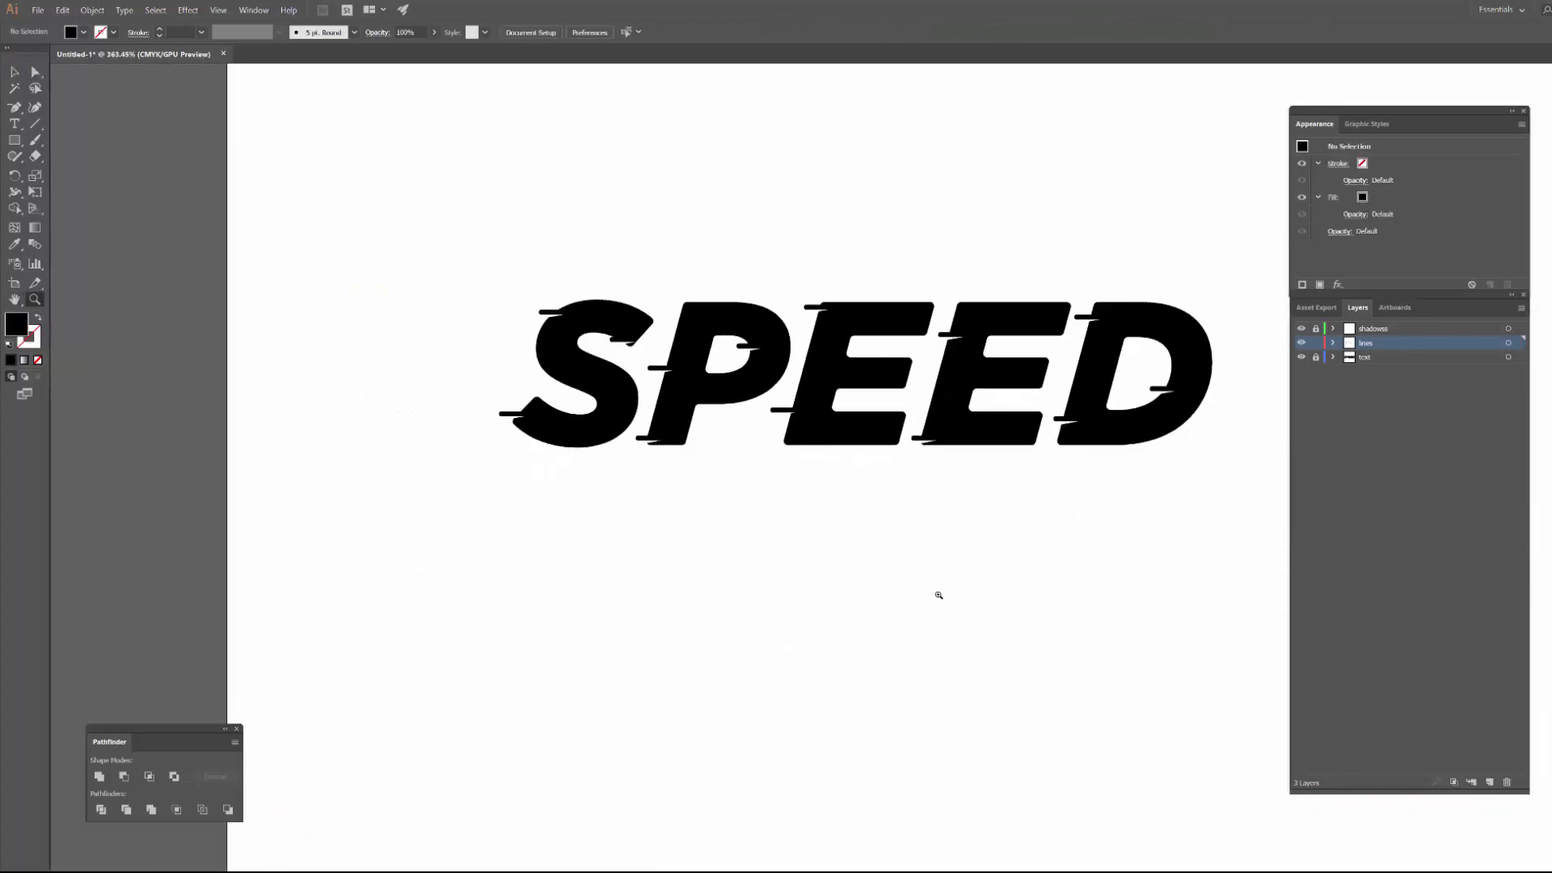
pyautogui.press('v')
pyautogui.press('z')
pyautogui.click(514, 431)
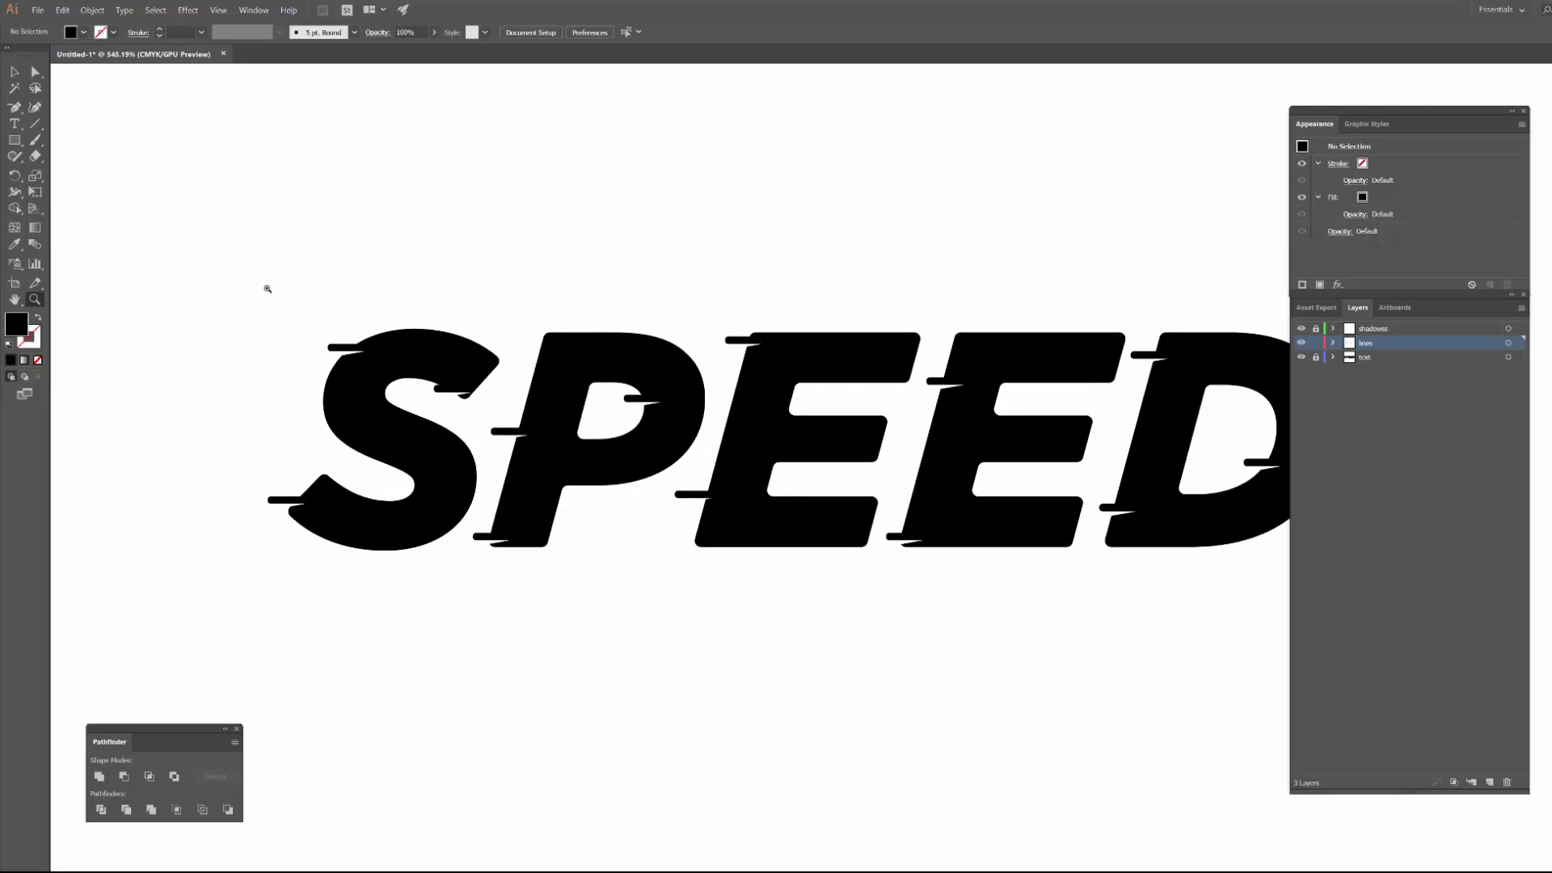
pyautogui.press('v')
pyautogui.click(1314, 357)
# - Select all letters and motion bars and merge them with the Pathfinder Unite operation
pyautogui.hotkey('ctrl', 'a')
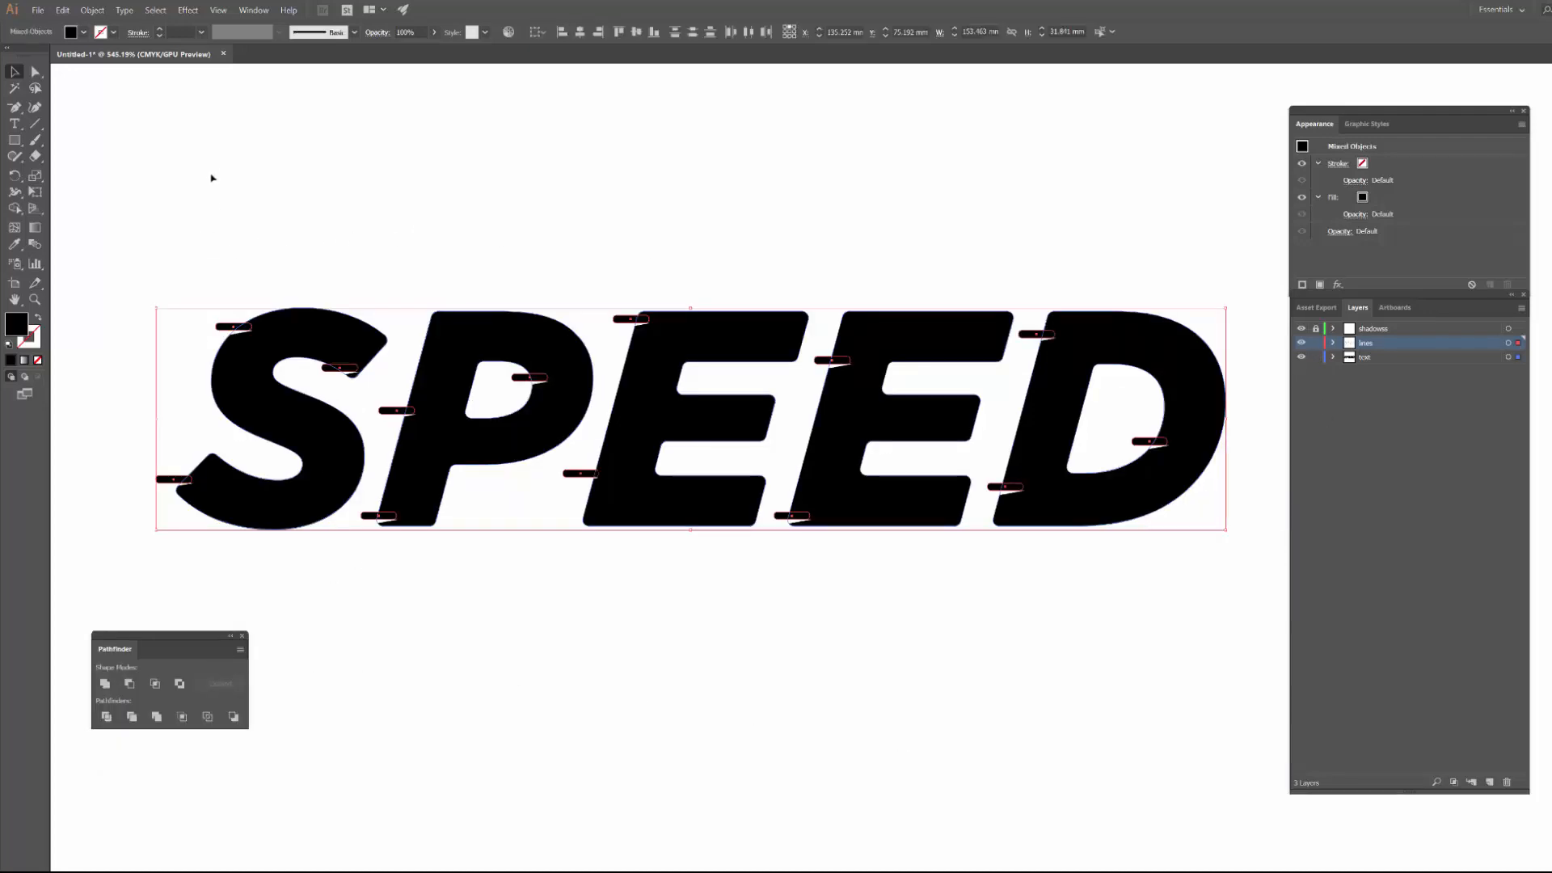
pyautogui.click(251, 12)
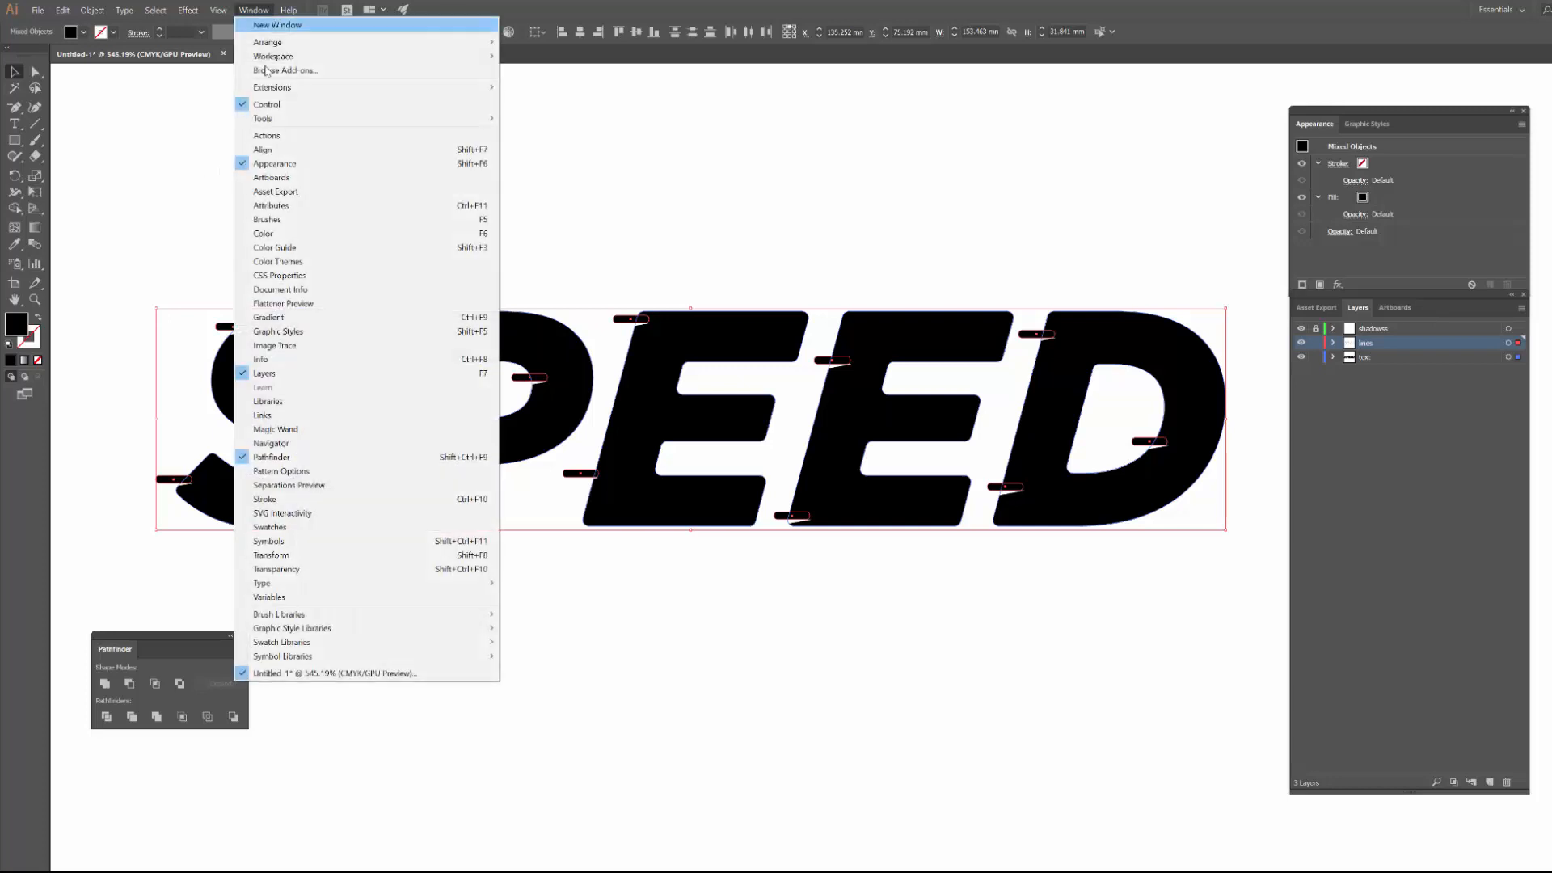
pyautogui.click(541, 261)
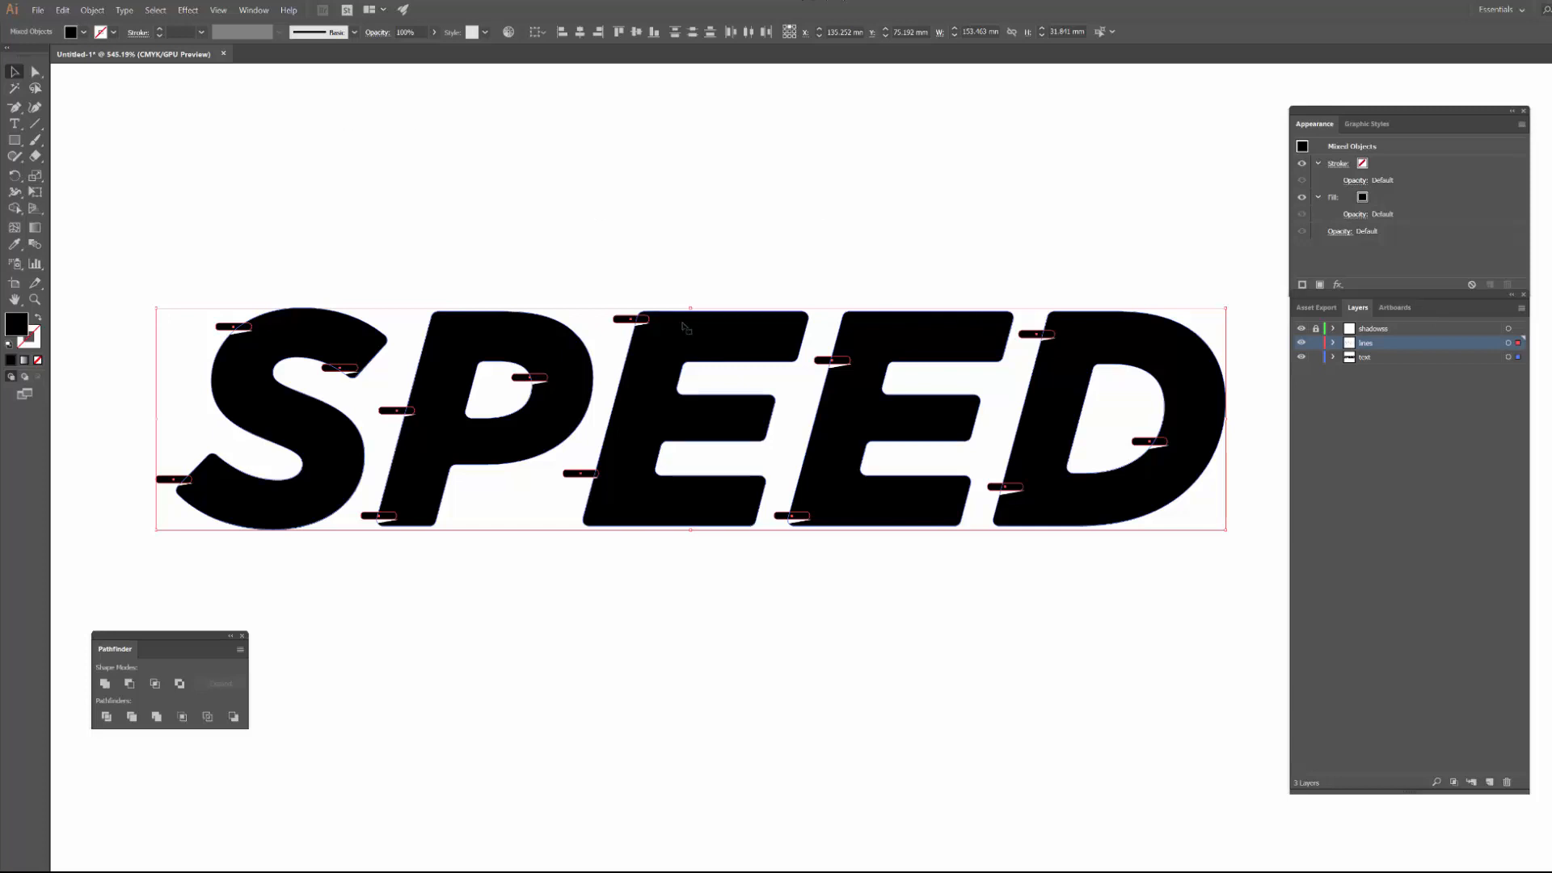
pyautogui.click(105, 684)
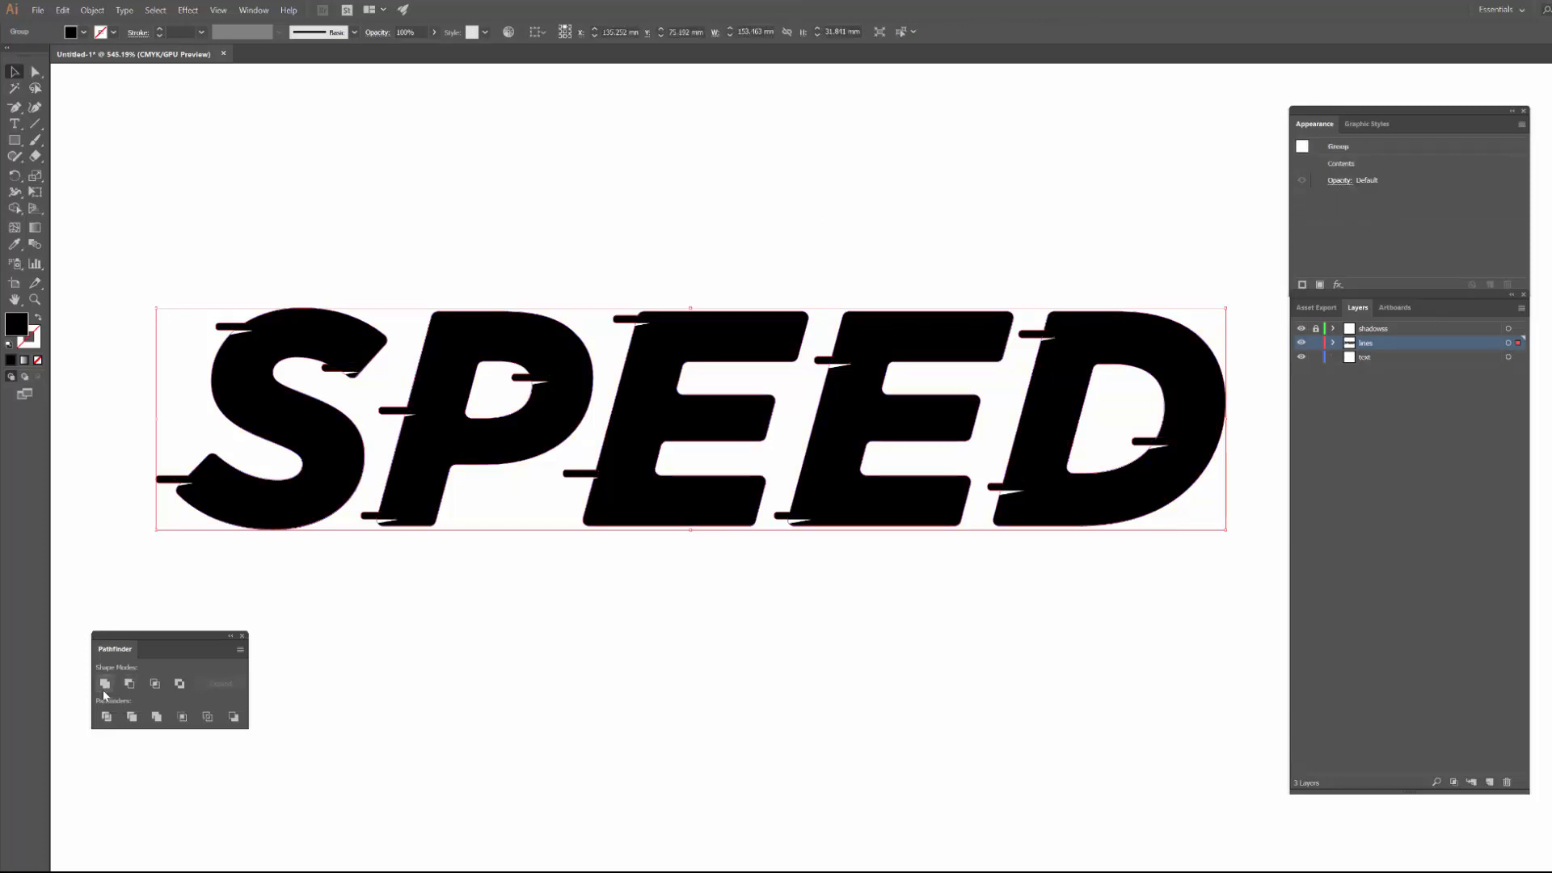
pyautogui.click(272, 681)
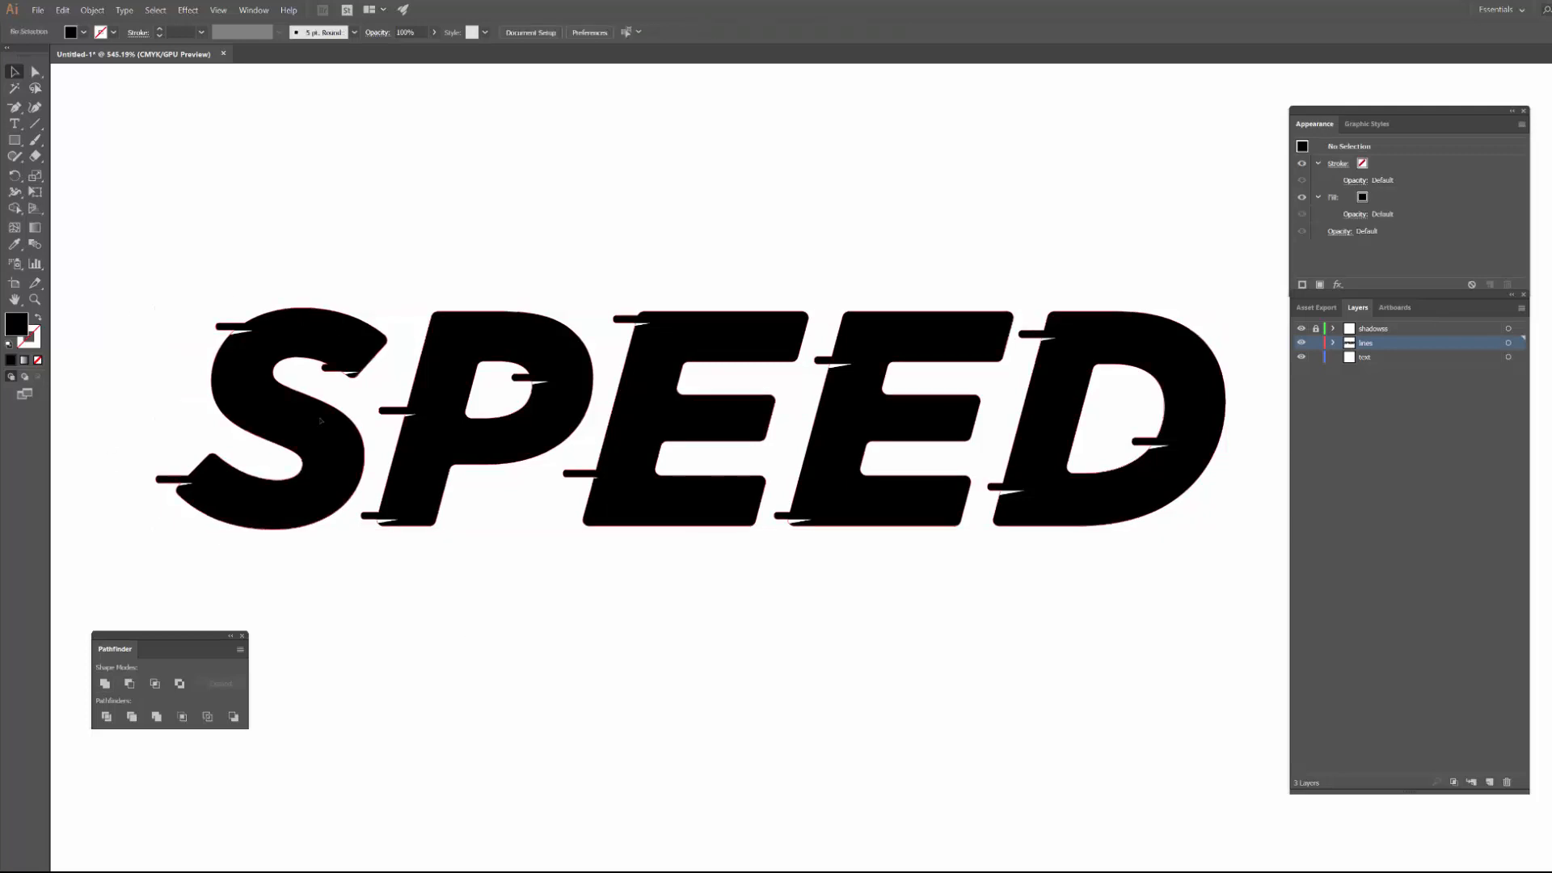
# - Deselect the merged lettering in its original position and unlock the shadows layer
pyautogui.moveTo(287, 393); pyautogui.dragTo(235, 308)
pyautogui.hotkey('ctrl', 'z')
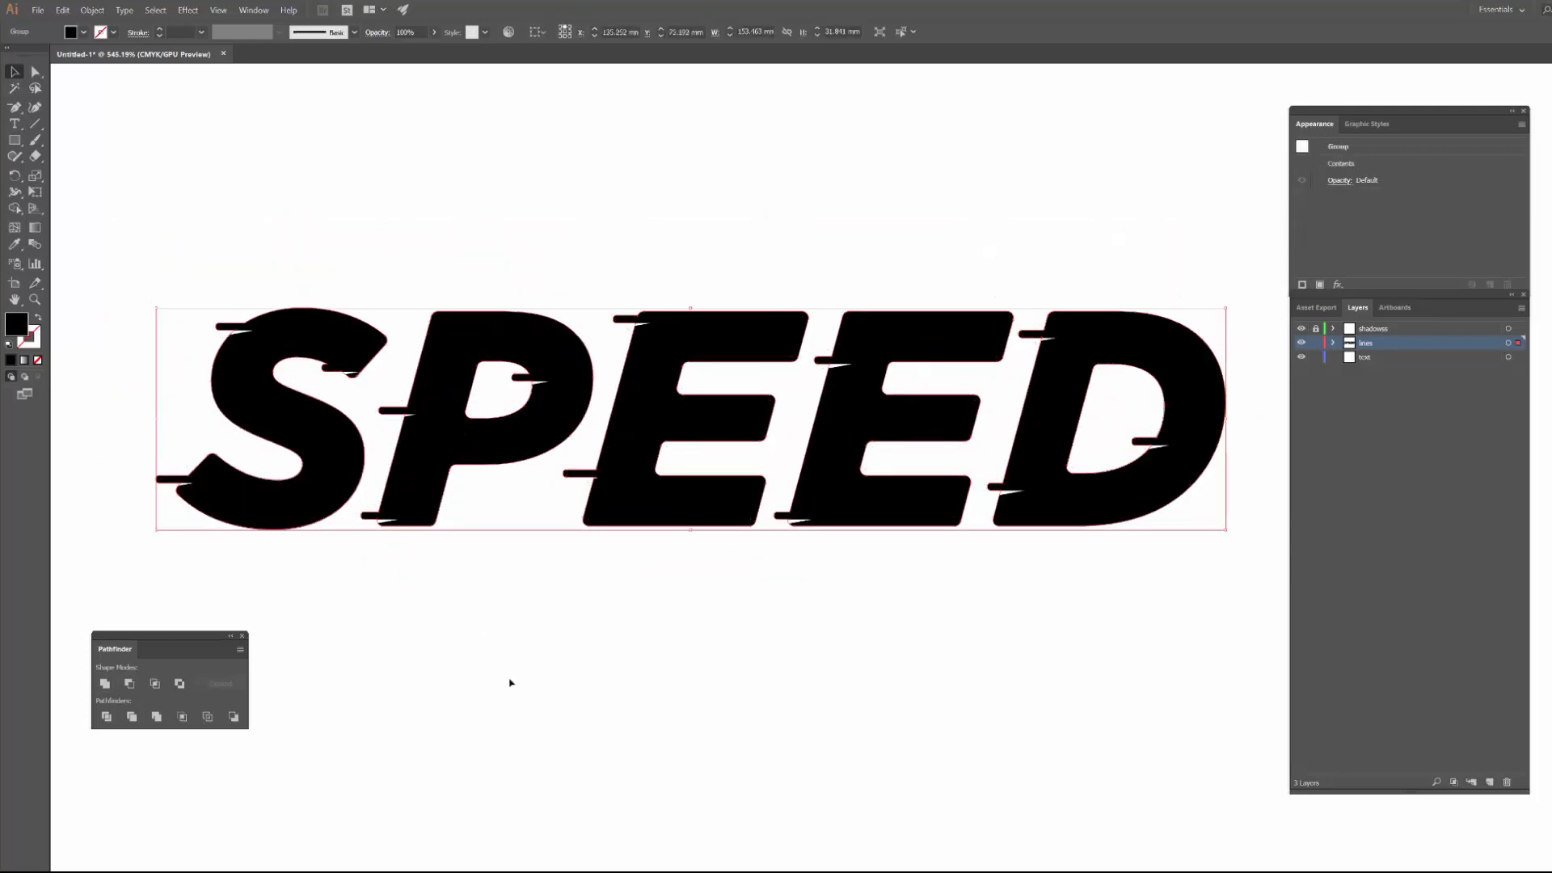
pyautogui.click(509, 683)
pyautogui.moveTo(458, 664)
pyautogui.mouseDown()
pyautogui.moveTo(558, 603)
pyautogui.moveTo(461, 656)
pyautogui.mouseUp()
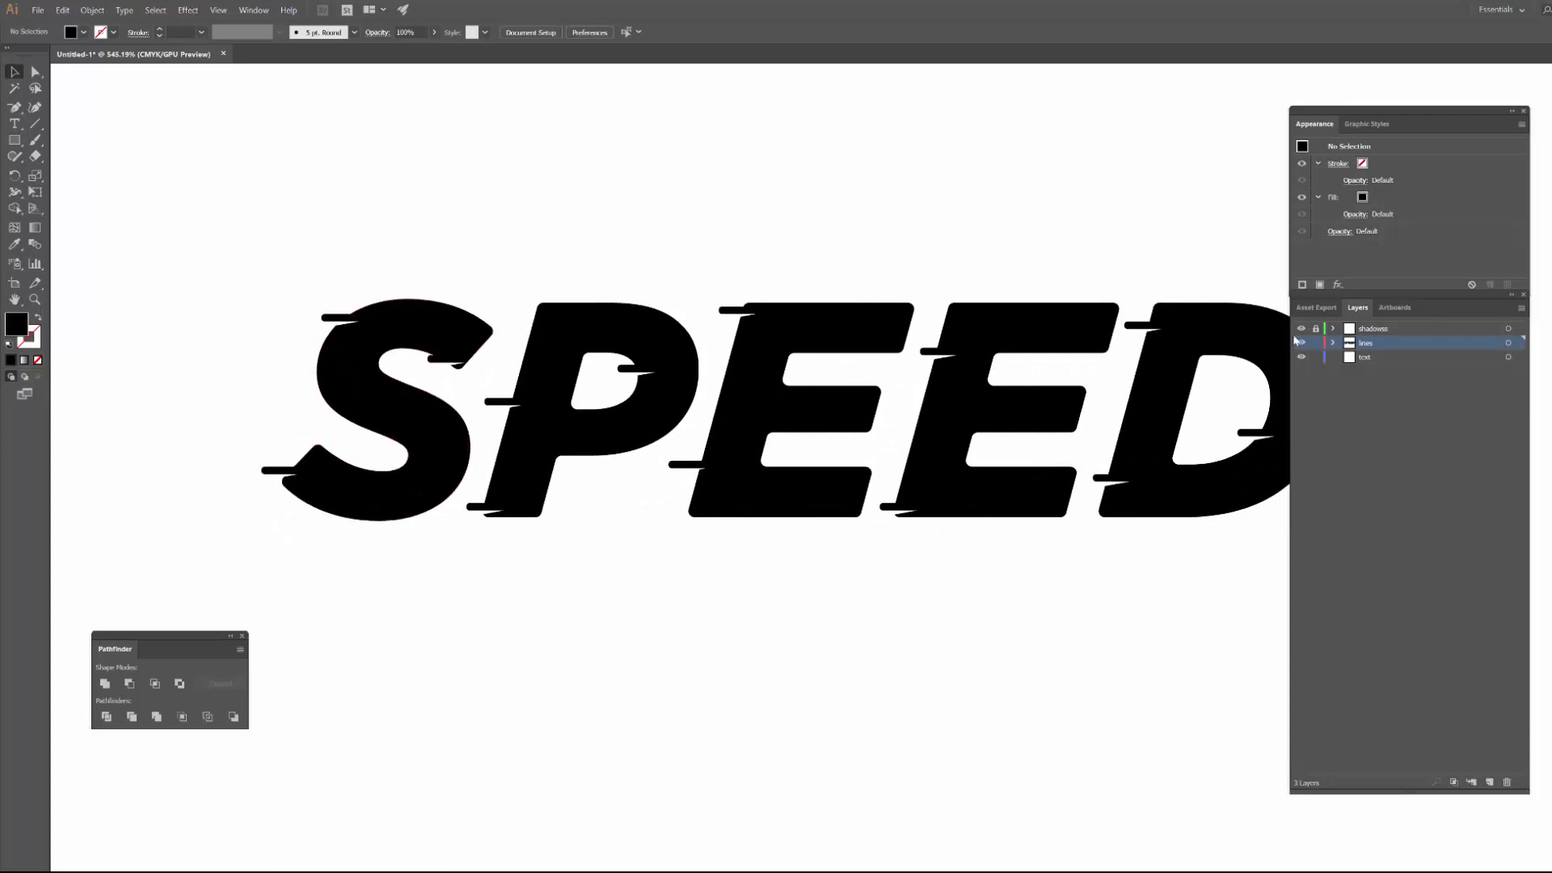
pyautogui.hotkey('ctrl', '0')
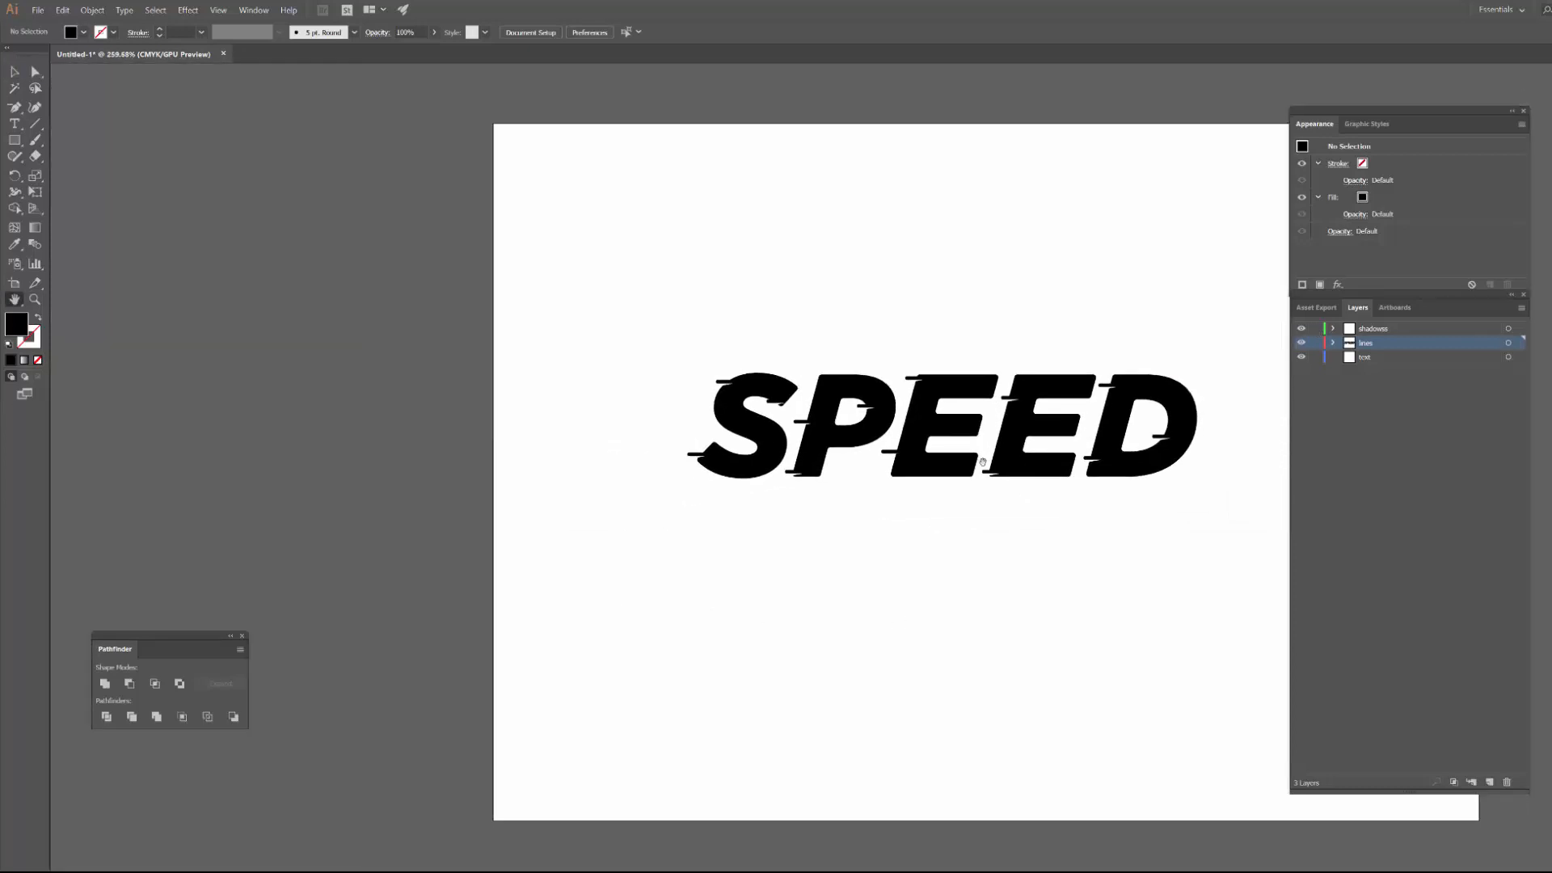
# - Move the lettering together with its white shadows off the artboard to examine them against the grey canvas, and undo the move
pyautogui.moveTo(903, 495); pyautogui.dragTo(663, 488)
pyautogui.moveTo(139, 301); pyautogui.dragTo(755, 482)
pyautogui.moveTo(589, 435); pyautogui.dragTo(1208, 301)
pyautogui.press('space')
pyautogui.moveTo(1108, 361); pyautogui.dragTo(979, 368)
pyautogui.moveTo(979, 367); pyautogui.dragTo(699, 385)
pyautogui.moveTo(422, 394); pyautogui.dragTo(1142, 273)
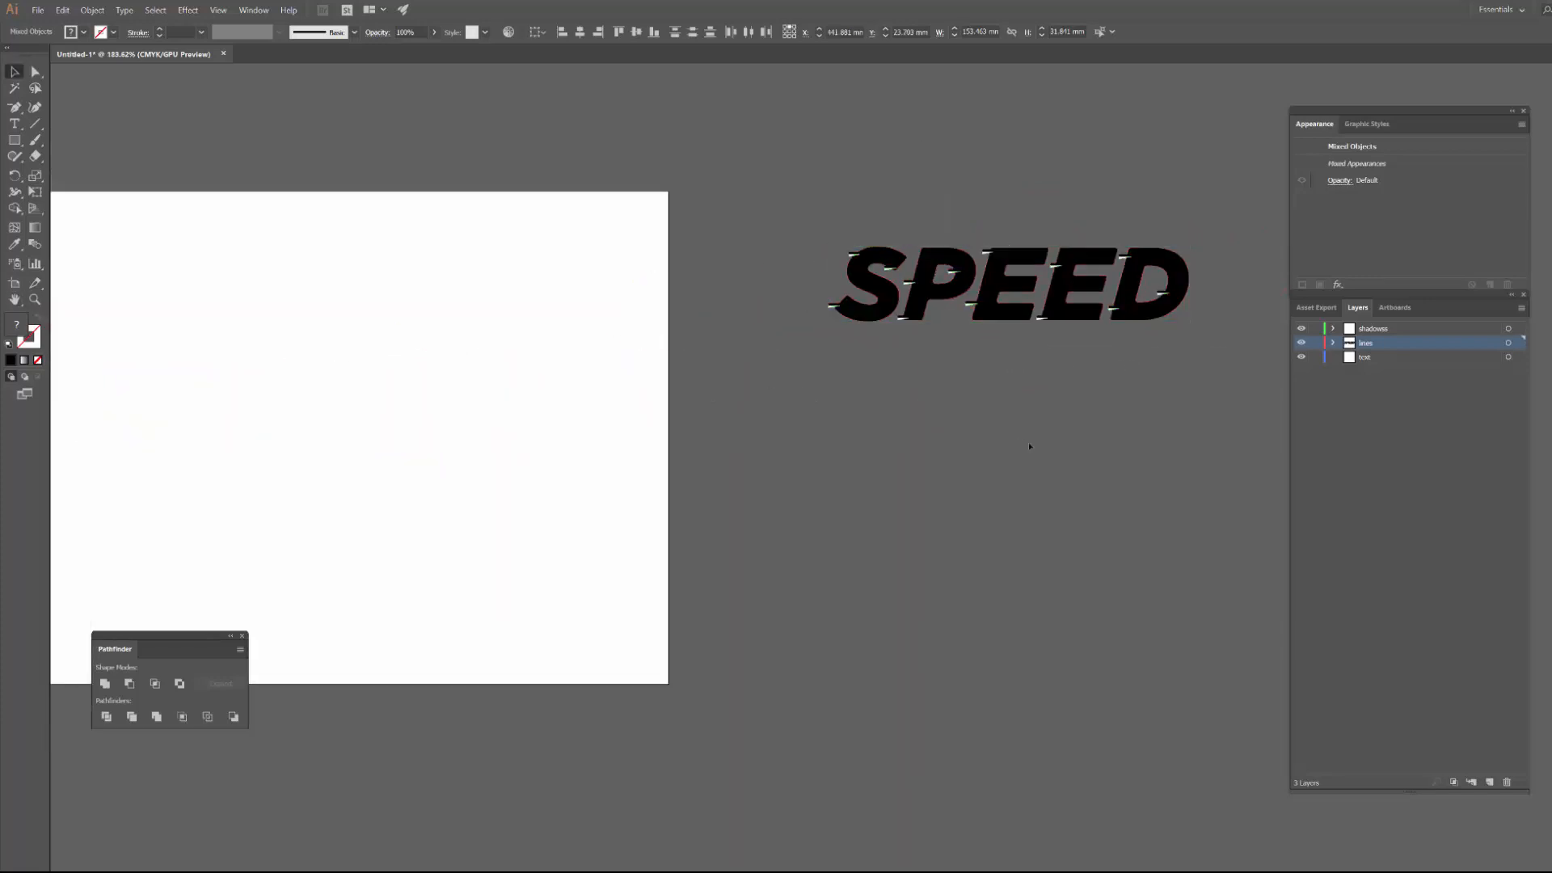
pyautogui.click(1019, 436)
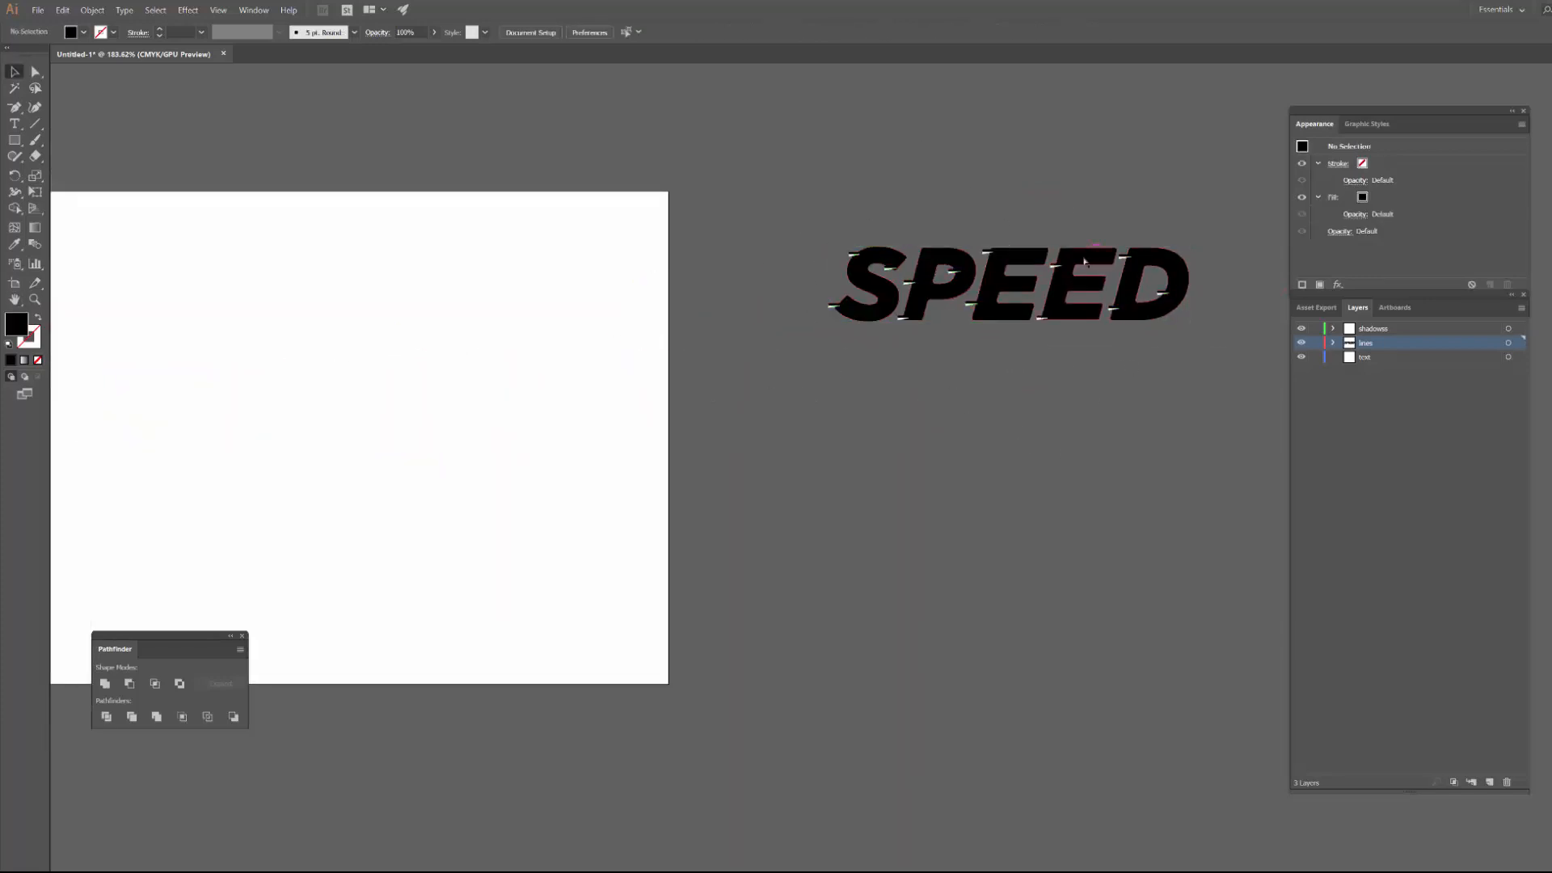
pyautogui.hotkey('ctrl', 'z')
pyautogui.press('space')
pyautogui.moveTo(532, 411); pyautogui.dragTo(945, 420)
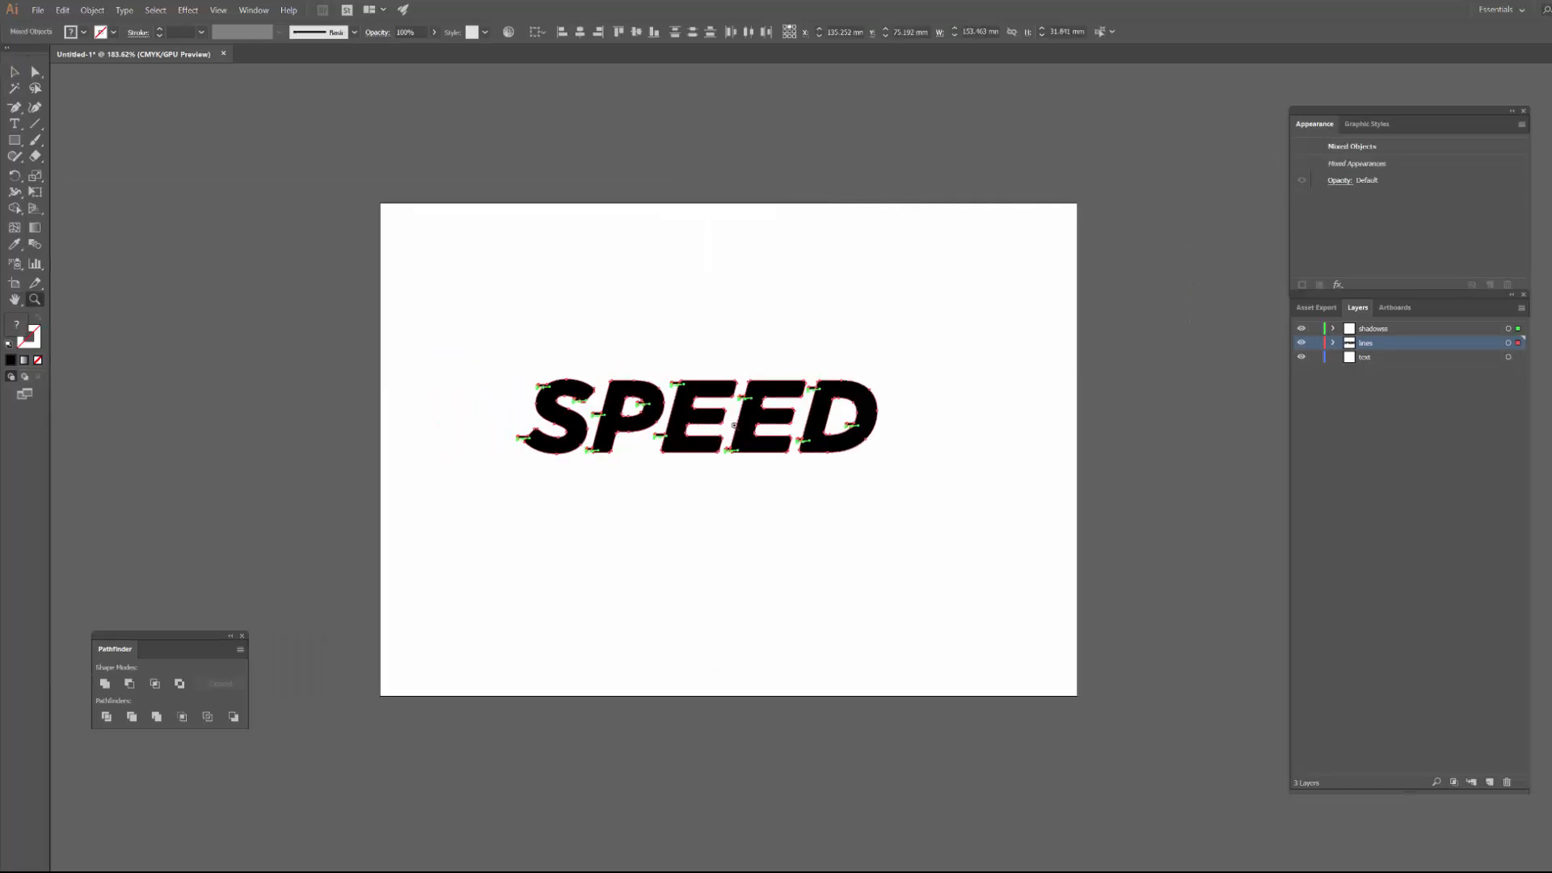
# - Ungroup the merged SPEED lettering into separate letters
pyautogui.keyDown('ctrl'); pyautogui.click(796, 426); pyautogui.keyUp('ctrl')
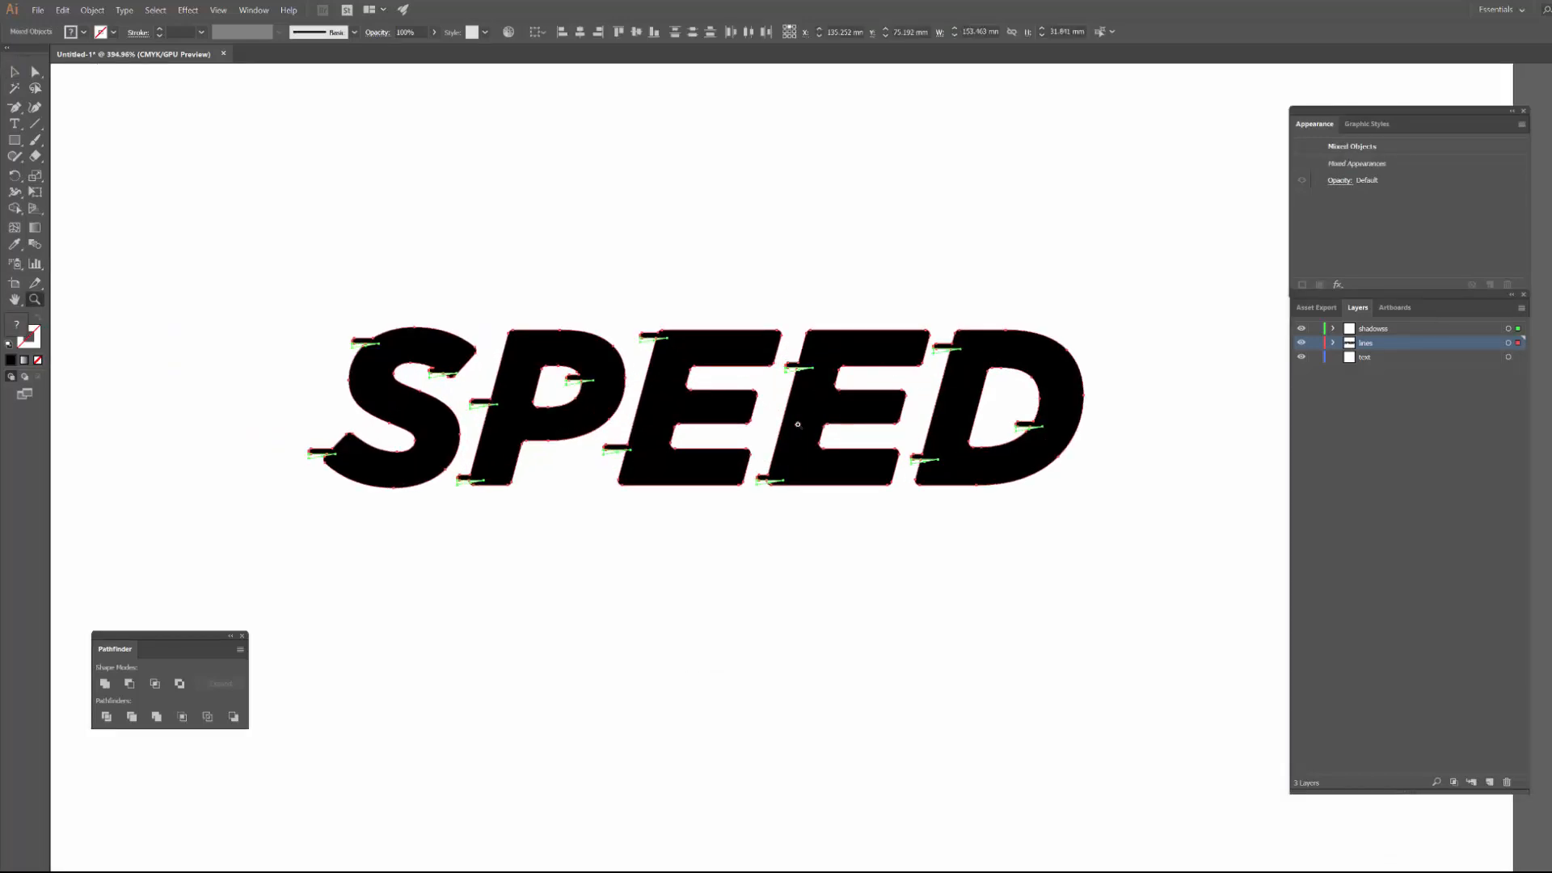
pyautogui.click(693, 417)
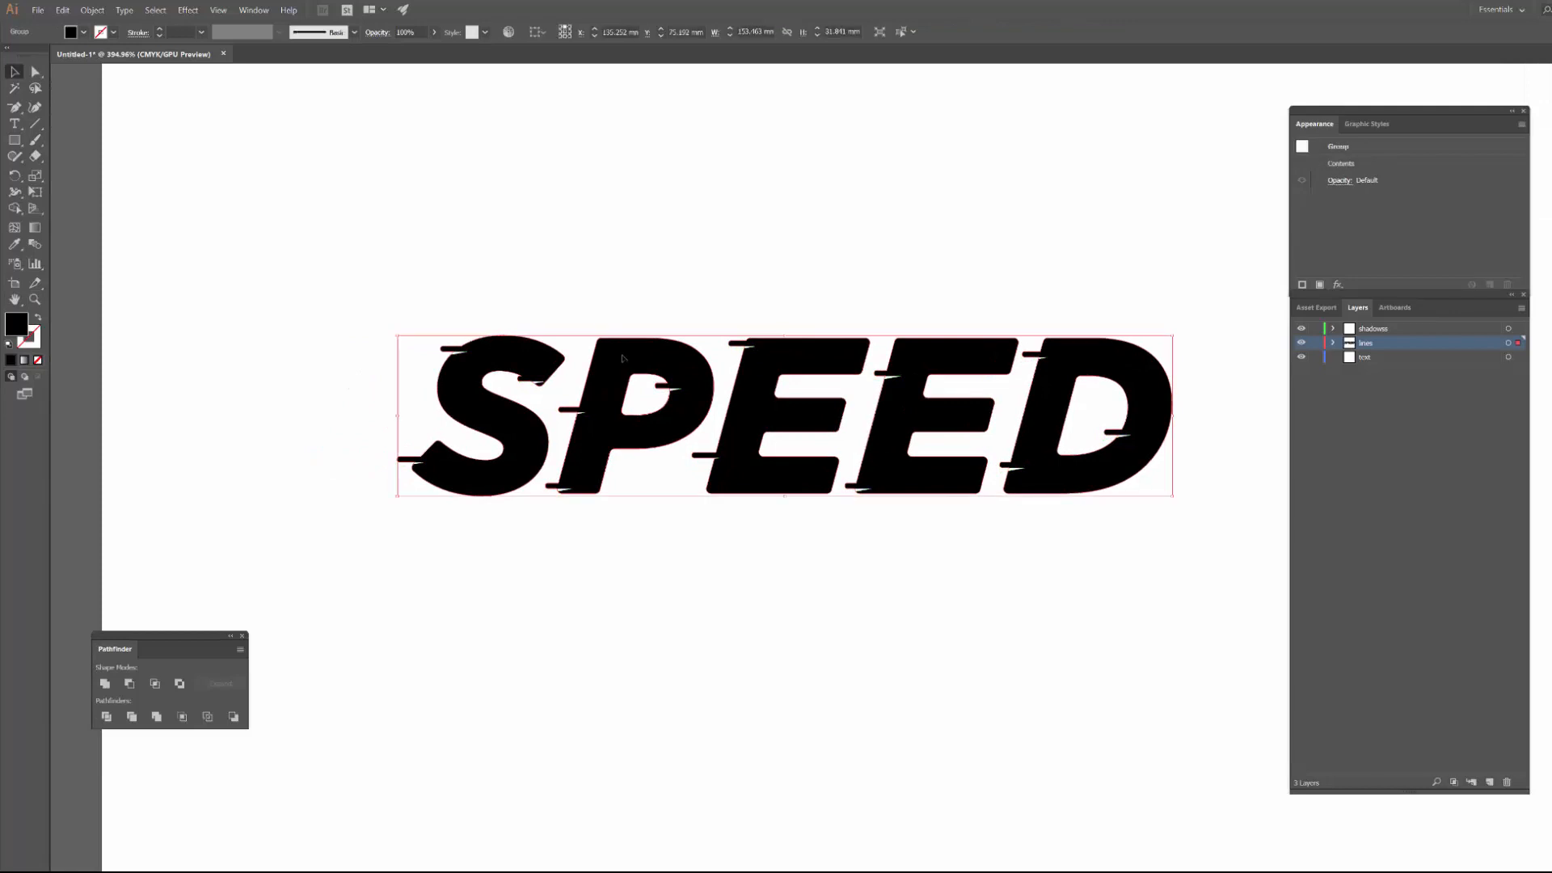
pyautogui.rightClick(694, 418)
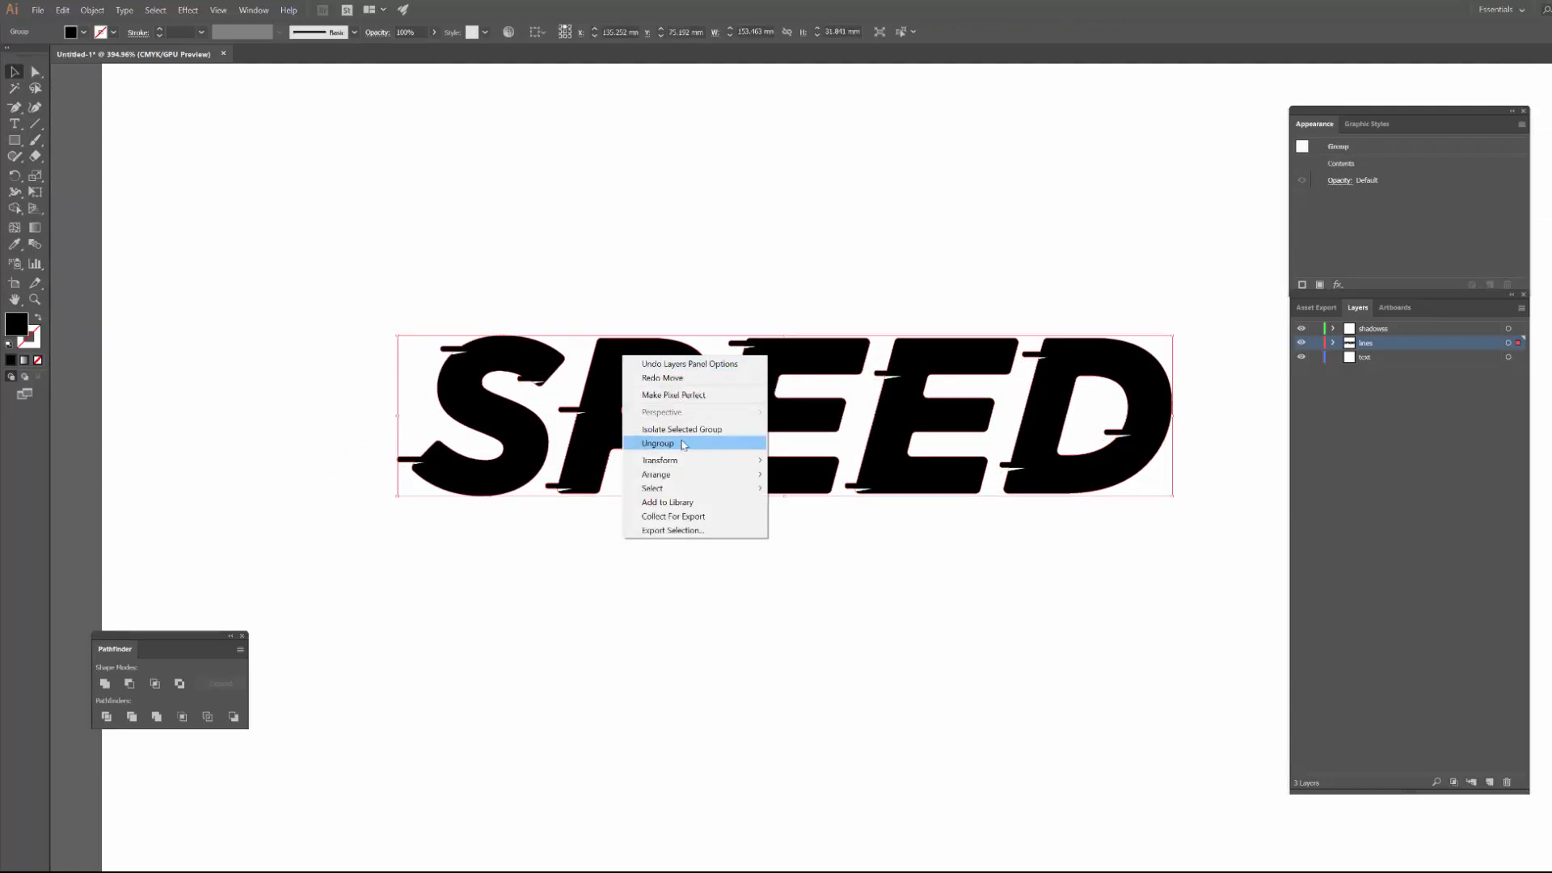
pyautogui.click(683, 444)
pyautogui.click(428, 364)
pyautogui.keyDown('ctrl'); pyautogui.click(428, 364); pyautogui.keyUp('ctrl')
pyautogui.moveTo(437, 385); pyautogui.dragTo(534, 393)
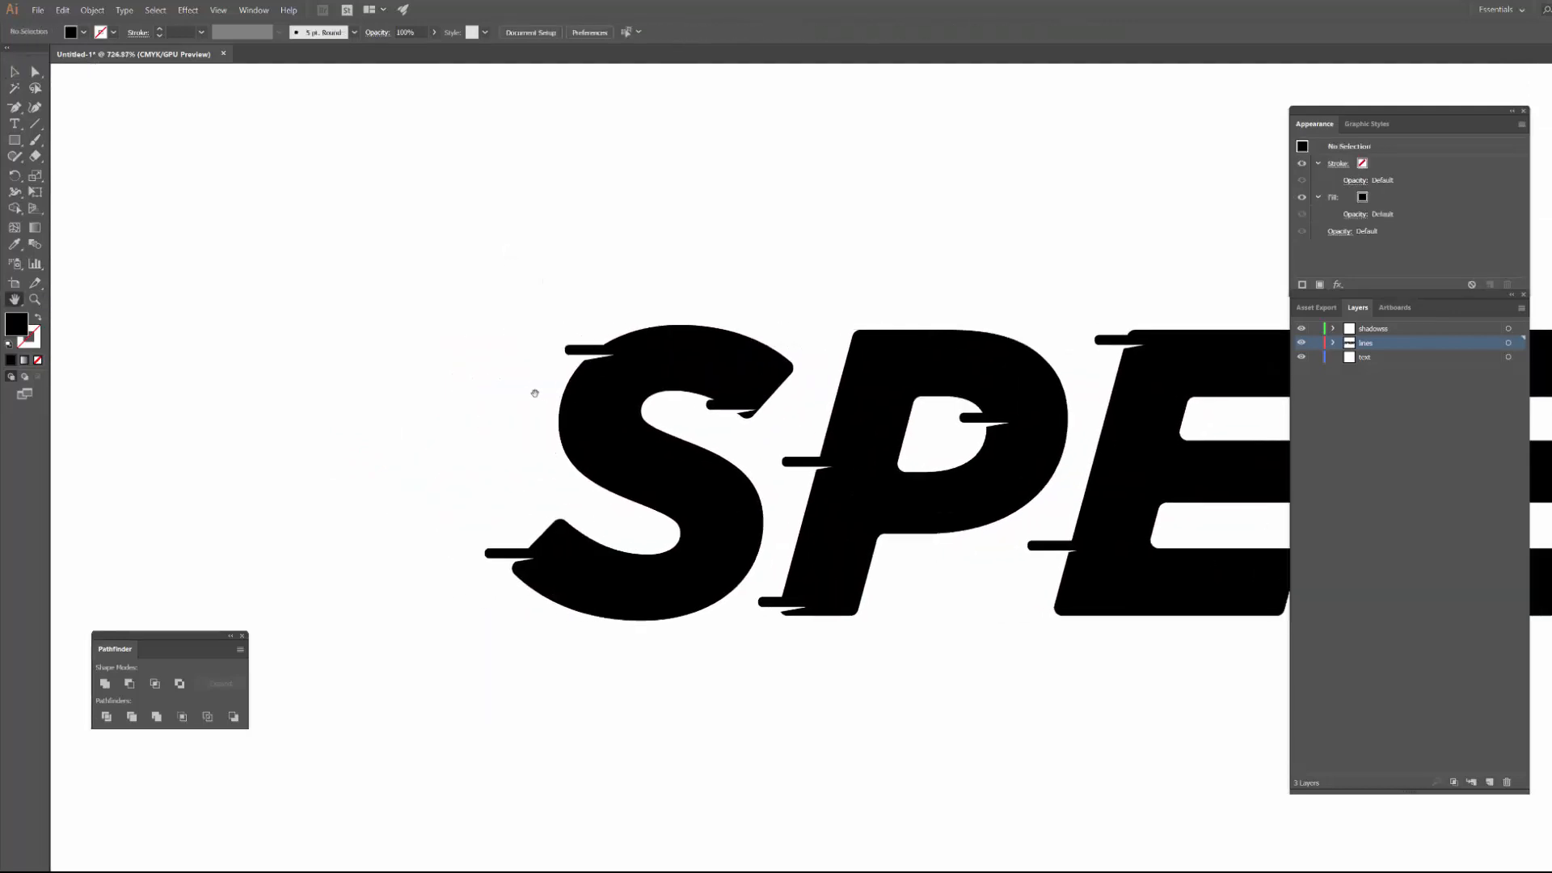
# - Select the letter S with its white shadow shapes and subtract the shadows using Pathfinder Minus Front
pyautogui.press('v')
pyautogui.moveTo(372, 236); pyautogui.dragTo(767, 577)
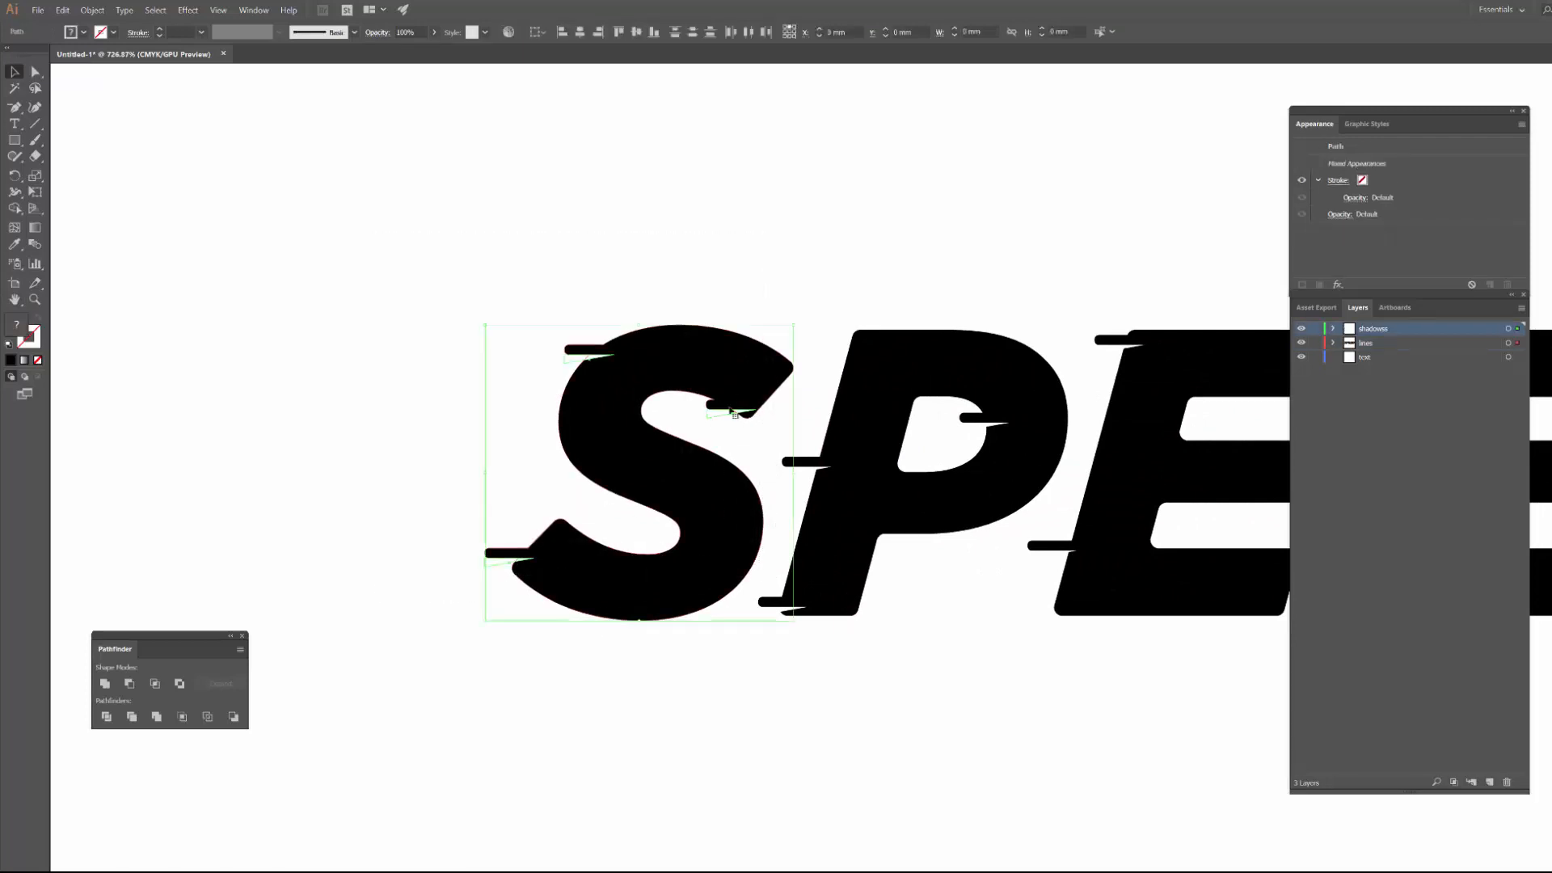
pyautogui.click(132, 684)
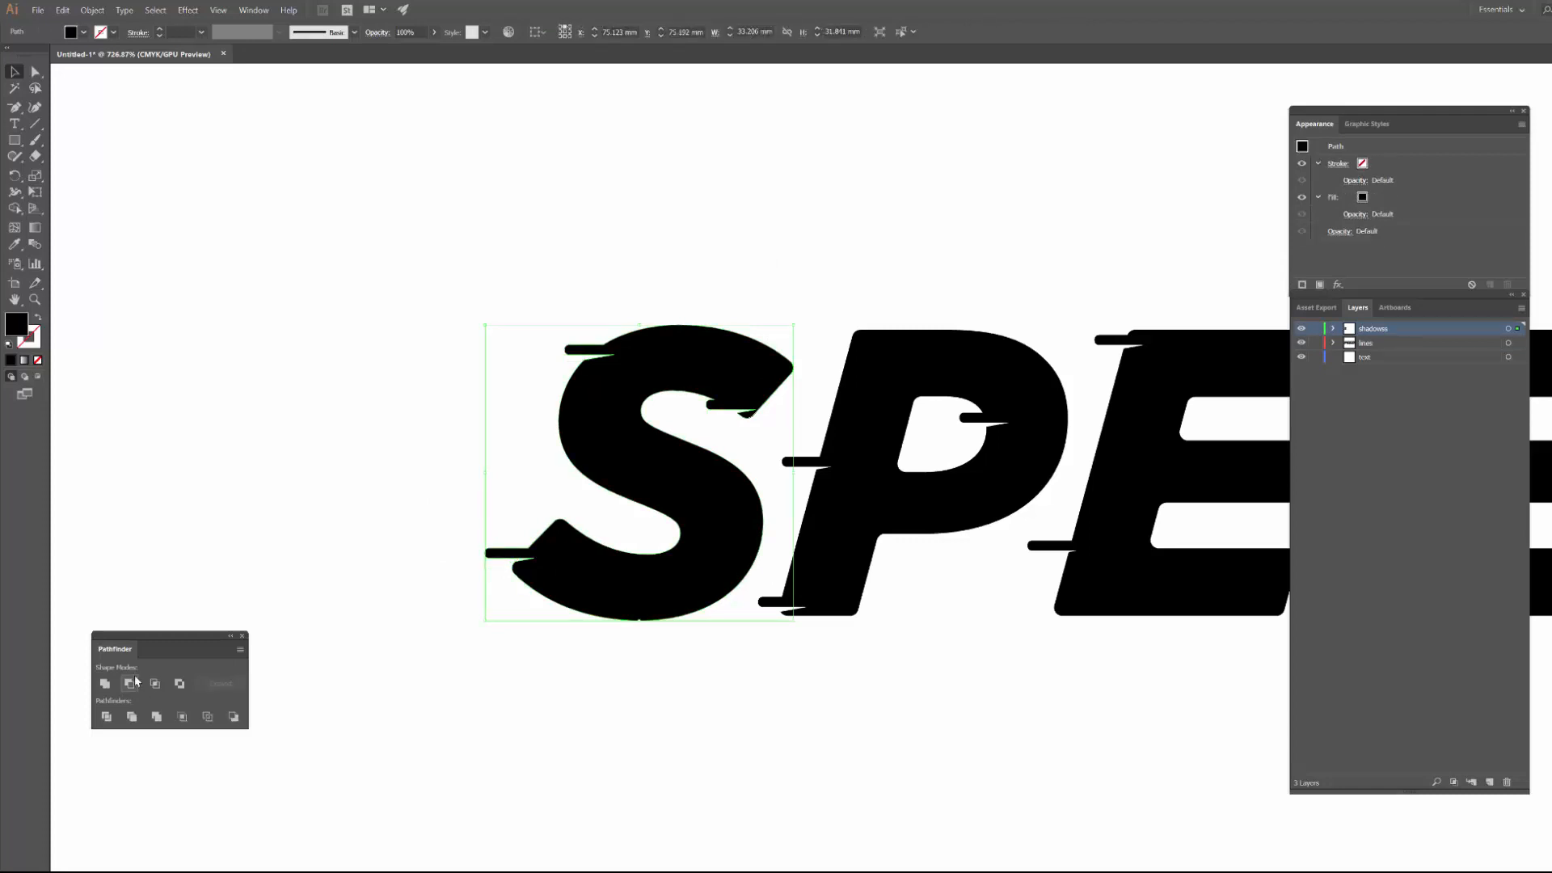
pyautogui.click(225, 477)
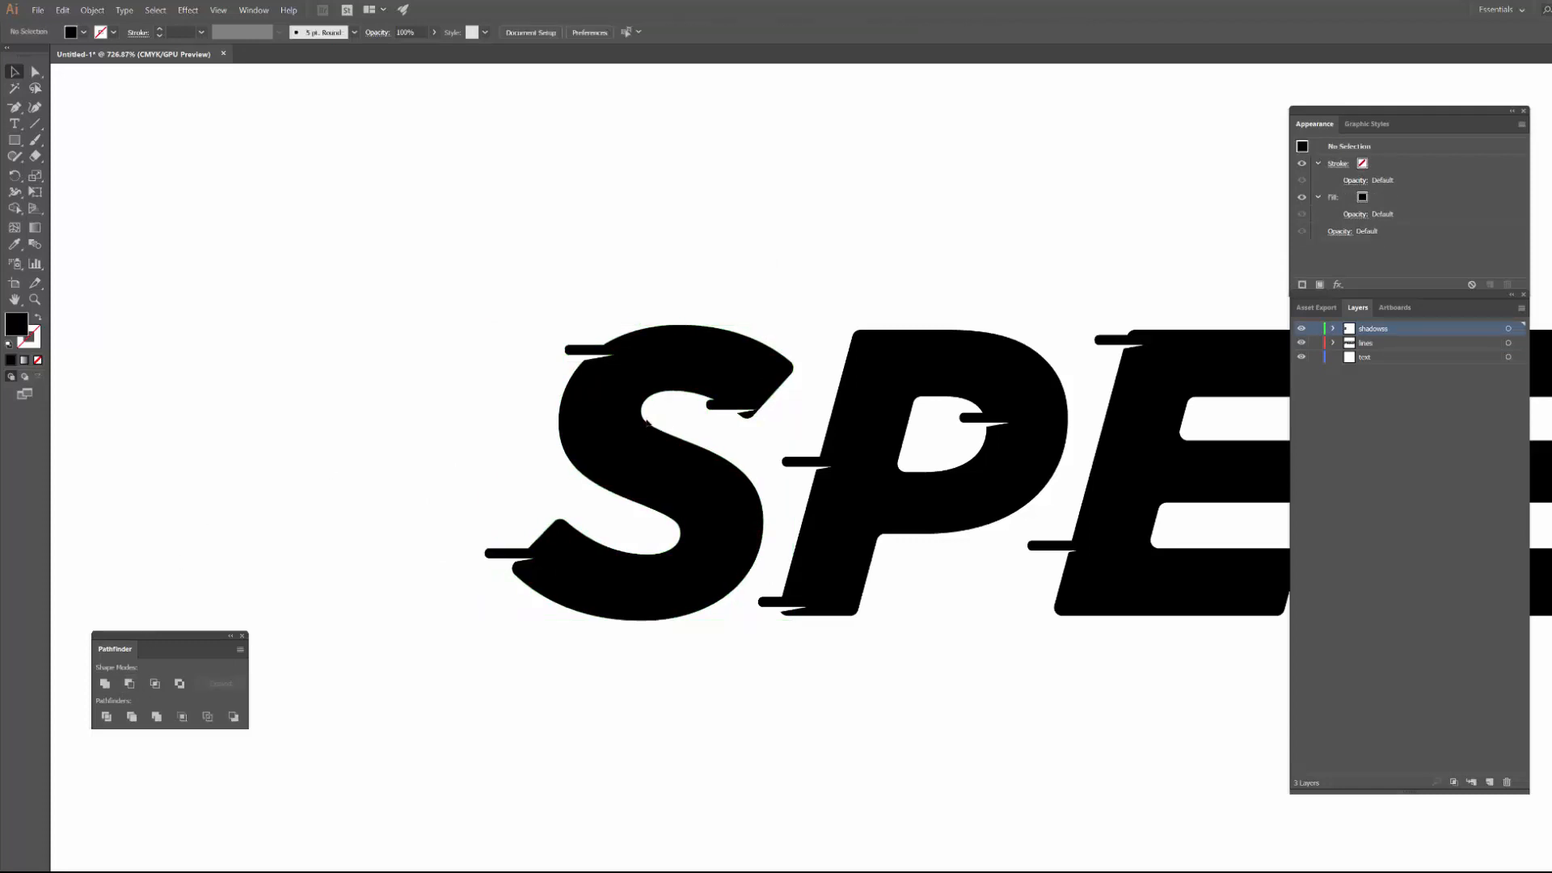
# - Move the cut letter S off the artboard to check its transparent gaps, and undo the move
pyautogui.scroll(-5, 810, 476)
pyautogui.moveTo(767, 503); pyautogui.dragTo(365, 462)
pyautogui.click(339, 542)
pyautogui.press('z')
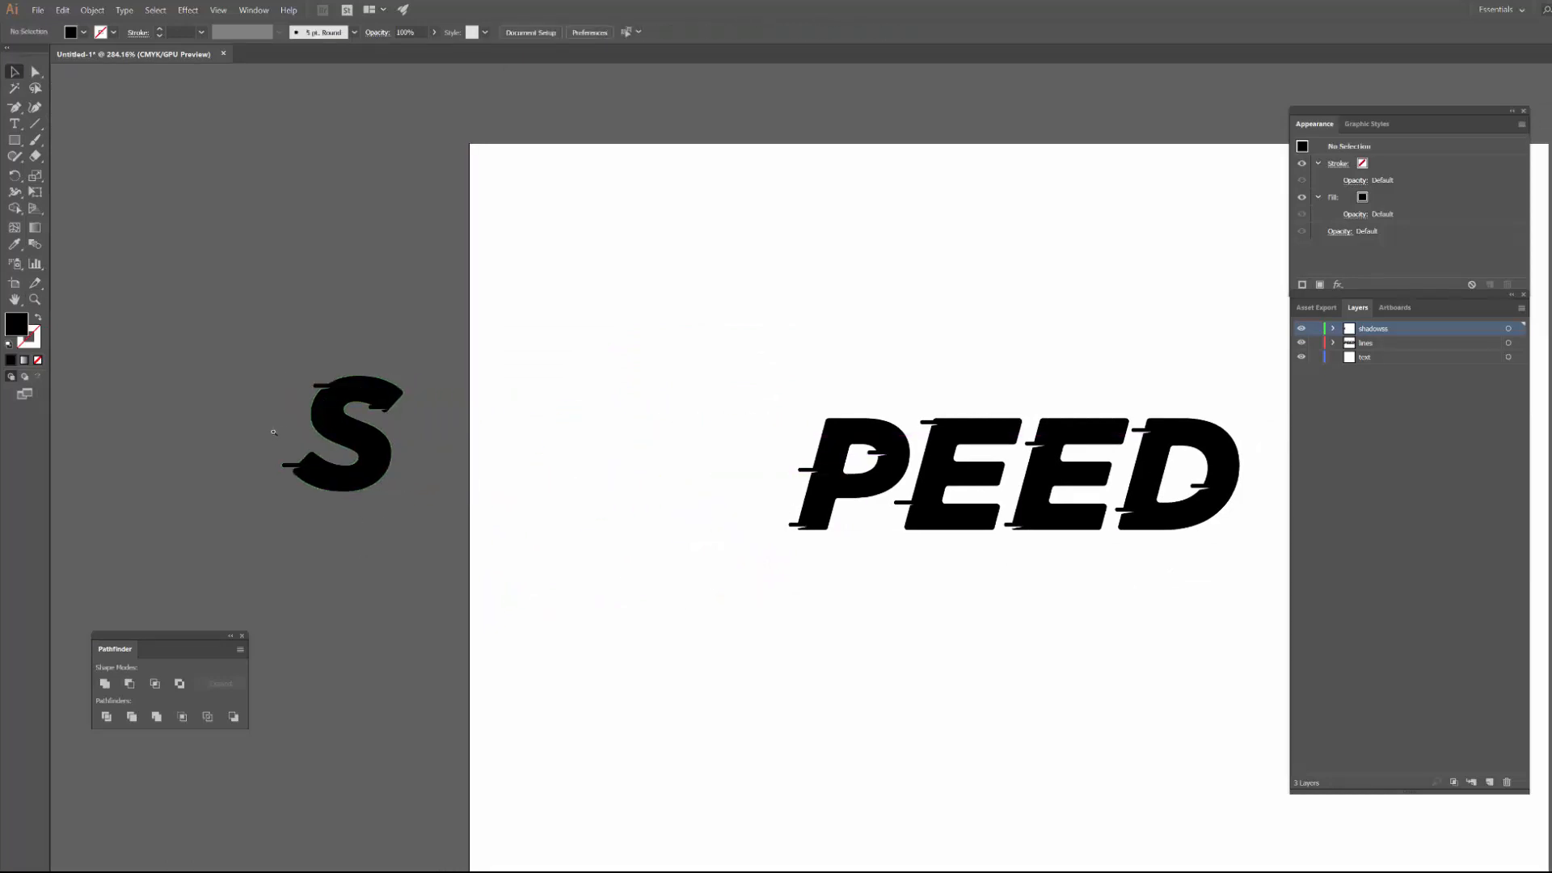
pyautogui.click(372, 391)
pyautogui.keyDown('alt'); pyautogui.click(847, 454); pyautogui.keyUp('alt')
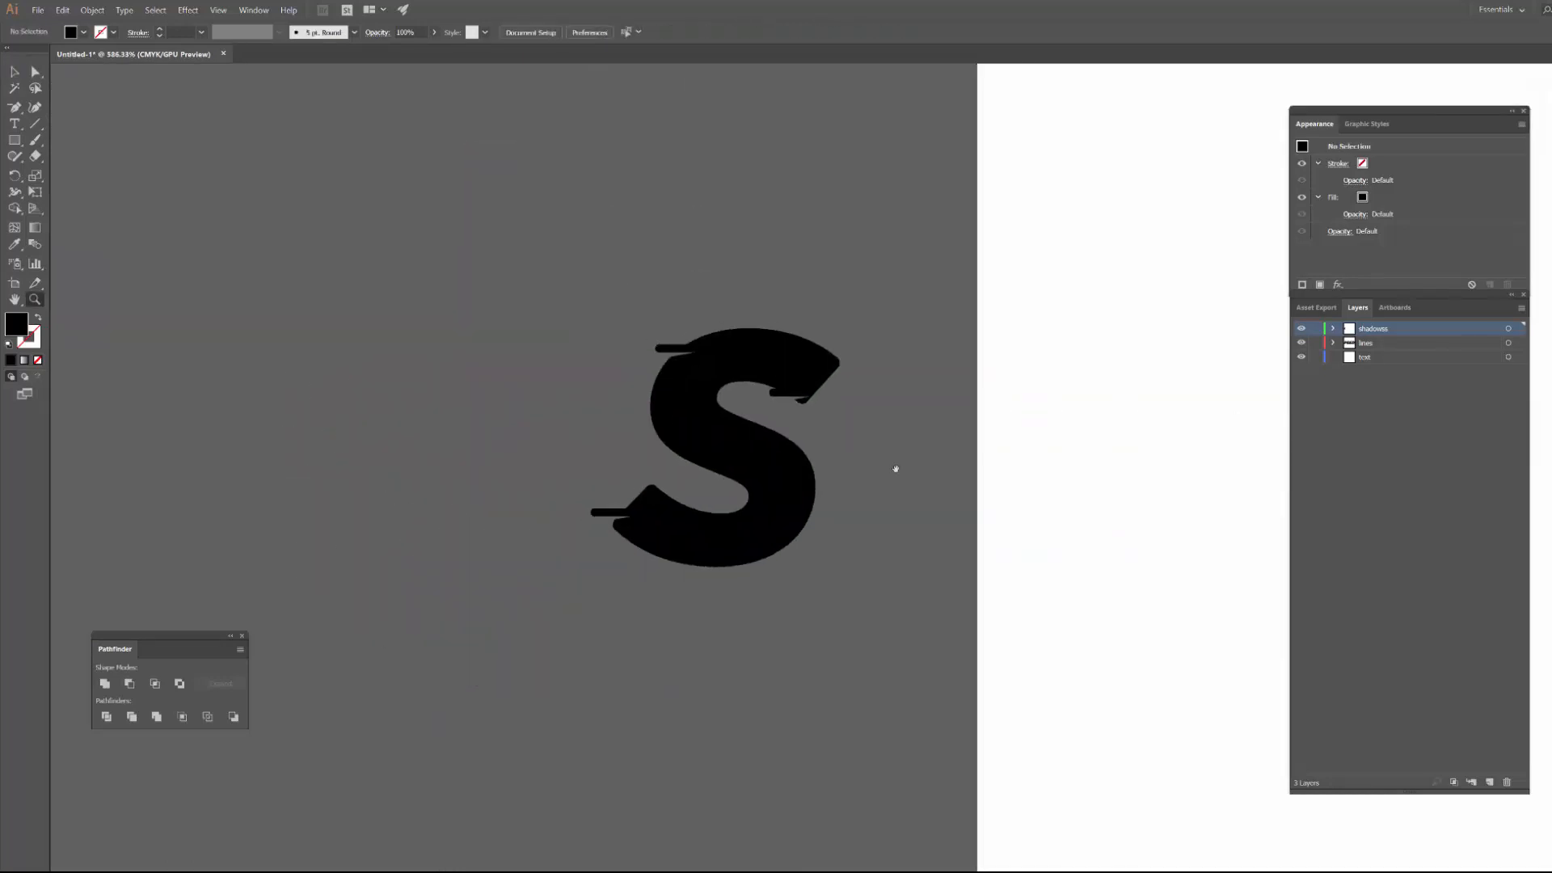
pyautogui.moveTo(1199, 485); pyautogui.dragTo(627, 422)
pyautogui.keyDown('alt'); pyautogui.click(766, 447); pyautogui.keyUp('alt')
pyautogui.hotkey('ctrl', 'z')
pyautogui.moveTo(811, 565); pyautogui.dragTo(568, 593)
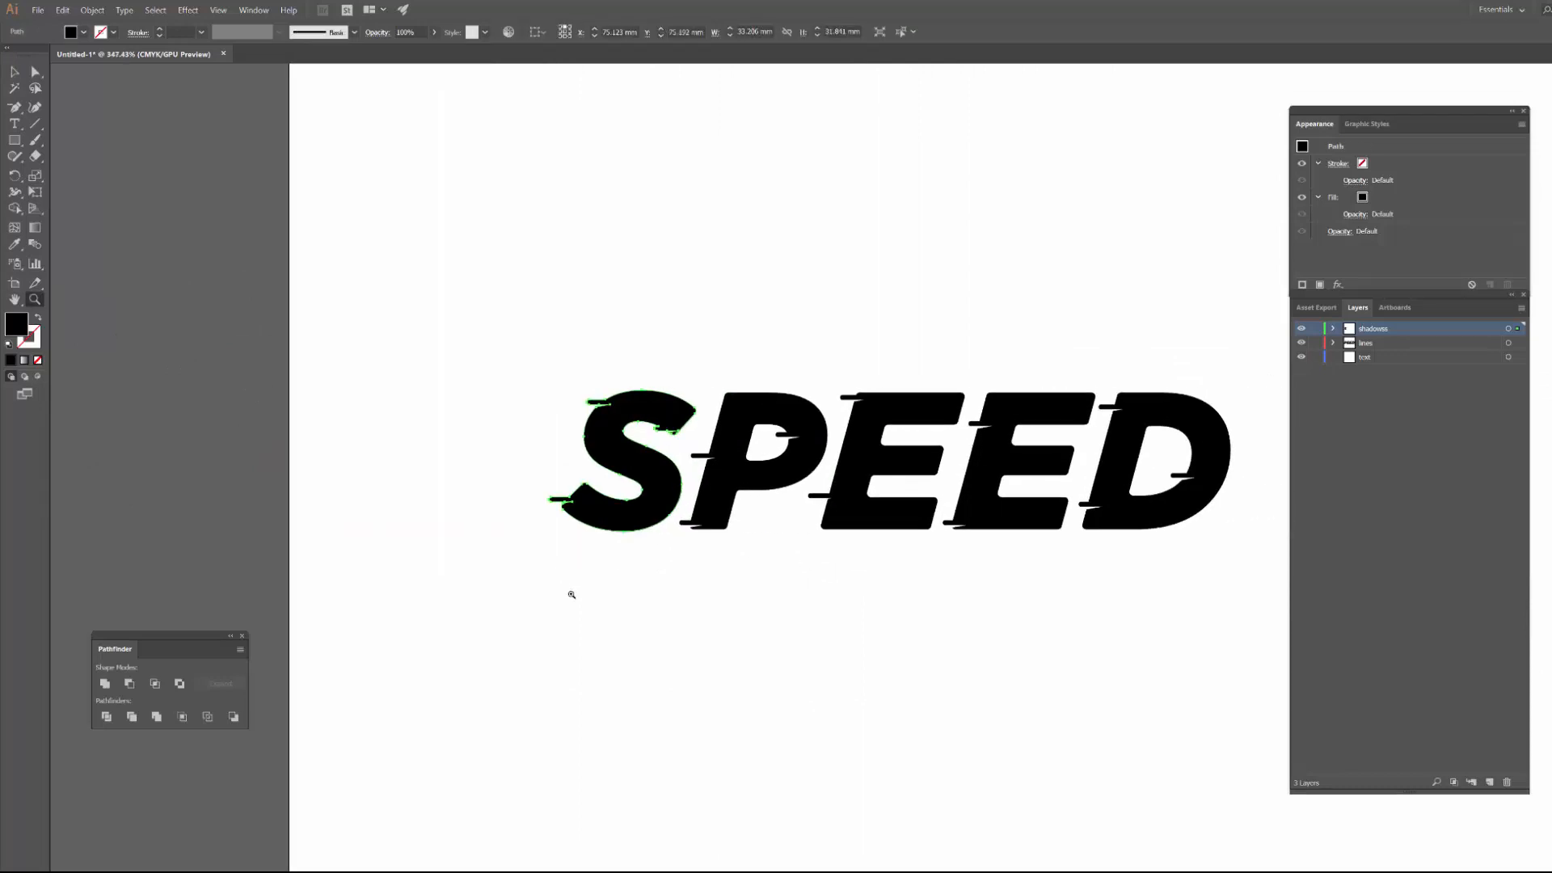
# - Round the sharp inner corner where the lowest motion bar joins the lower-left end of the S
pyautogui.click(662, 492)
pyautogui.click(573, 426)
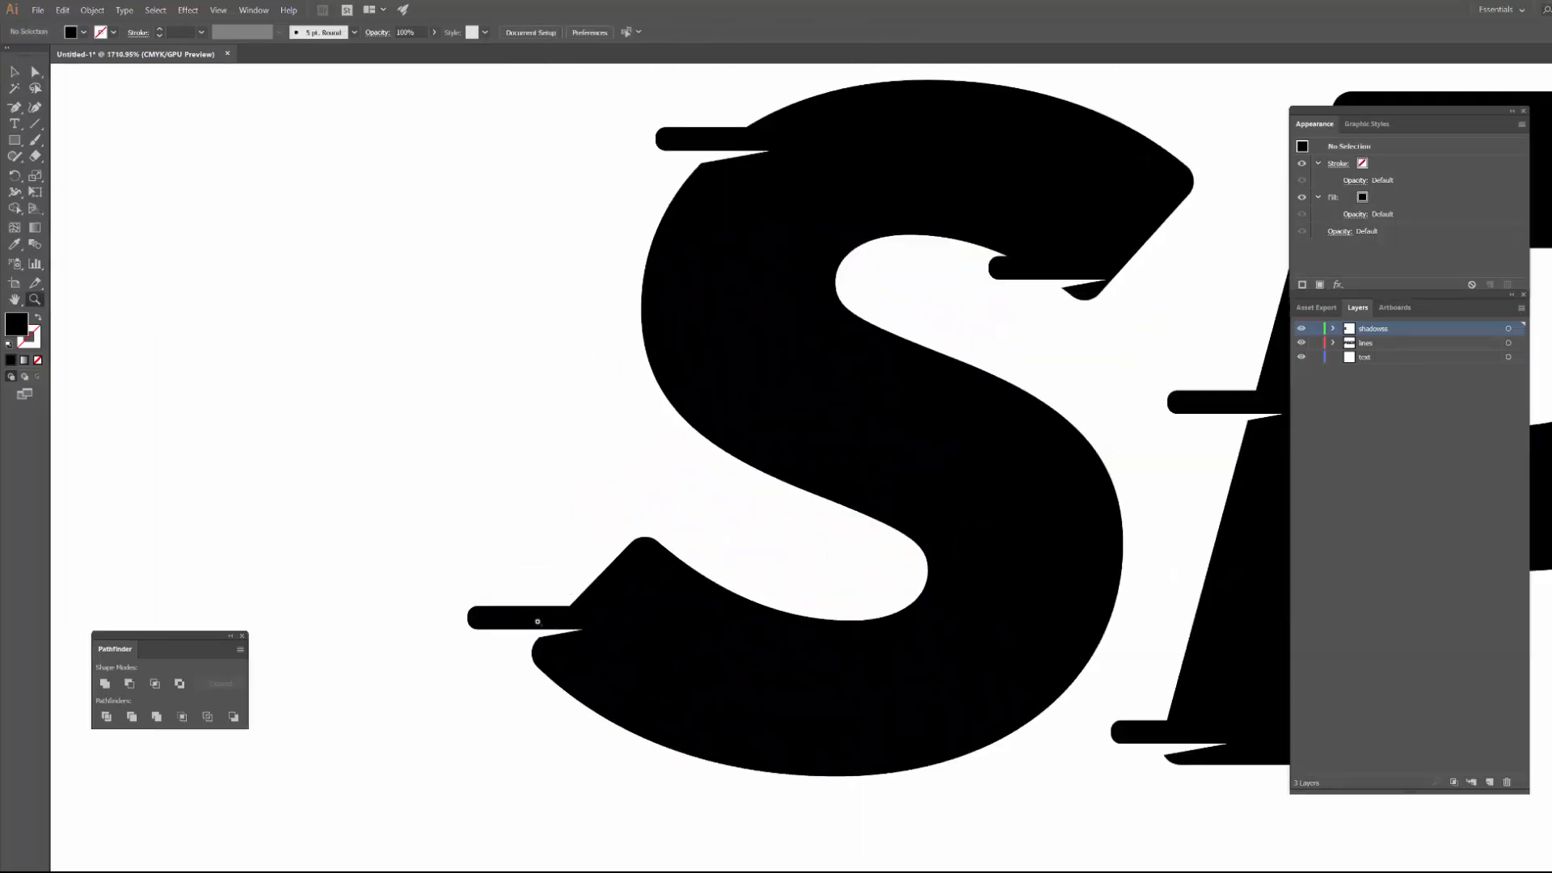
pyautogui.moveTo(585, 631); pyautogui.dragTo(696, 561)
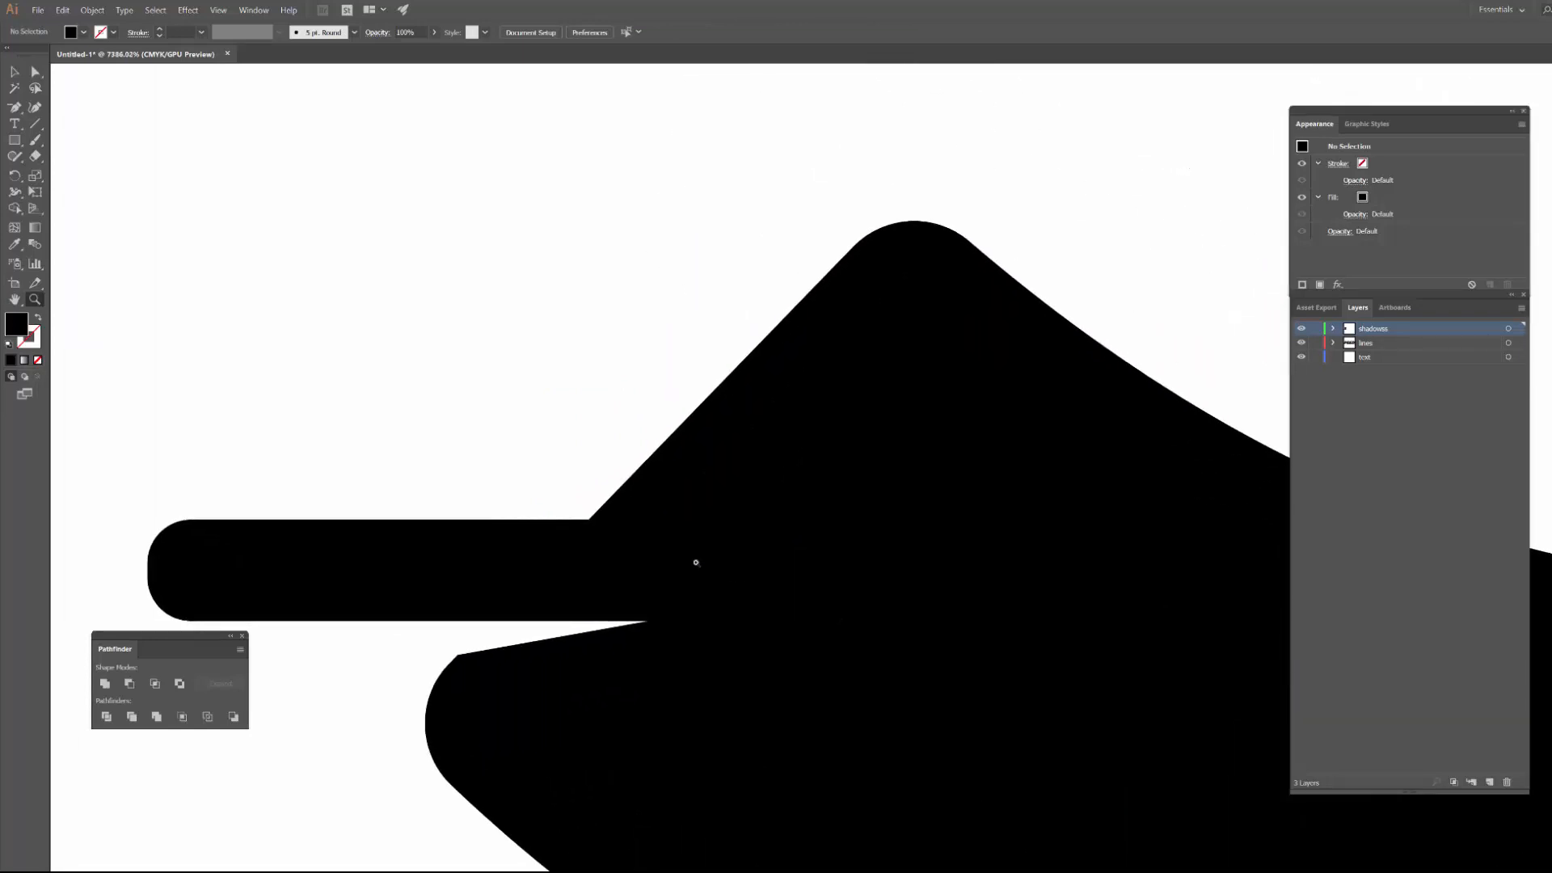
pyautogui.press('a')
pyautogui.click(587, 515)
pyautogui.moveTo(584, 512); pyautogui.dragTo(582, 419)
pyautogui.click(644, 412)
pyautogui.press('z')
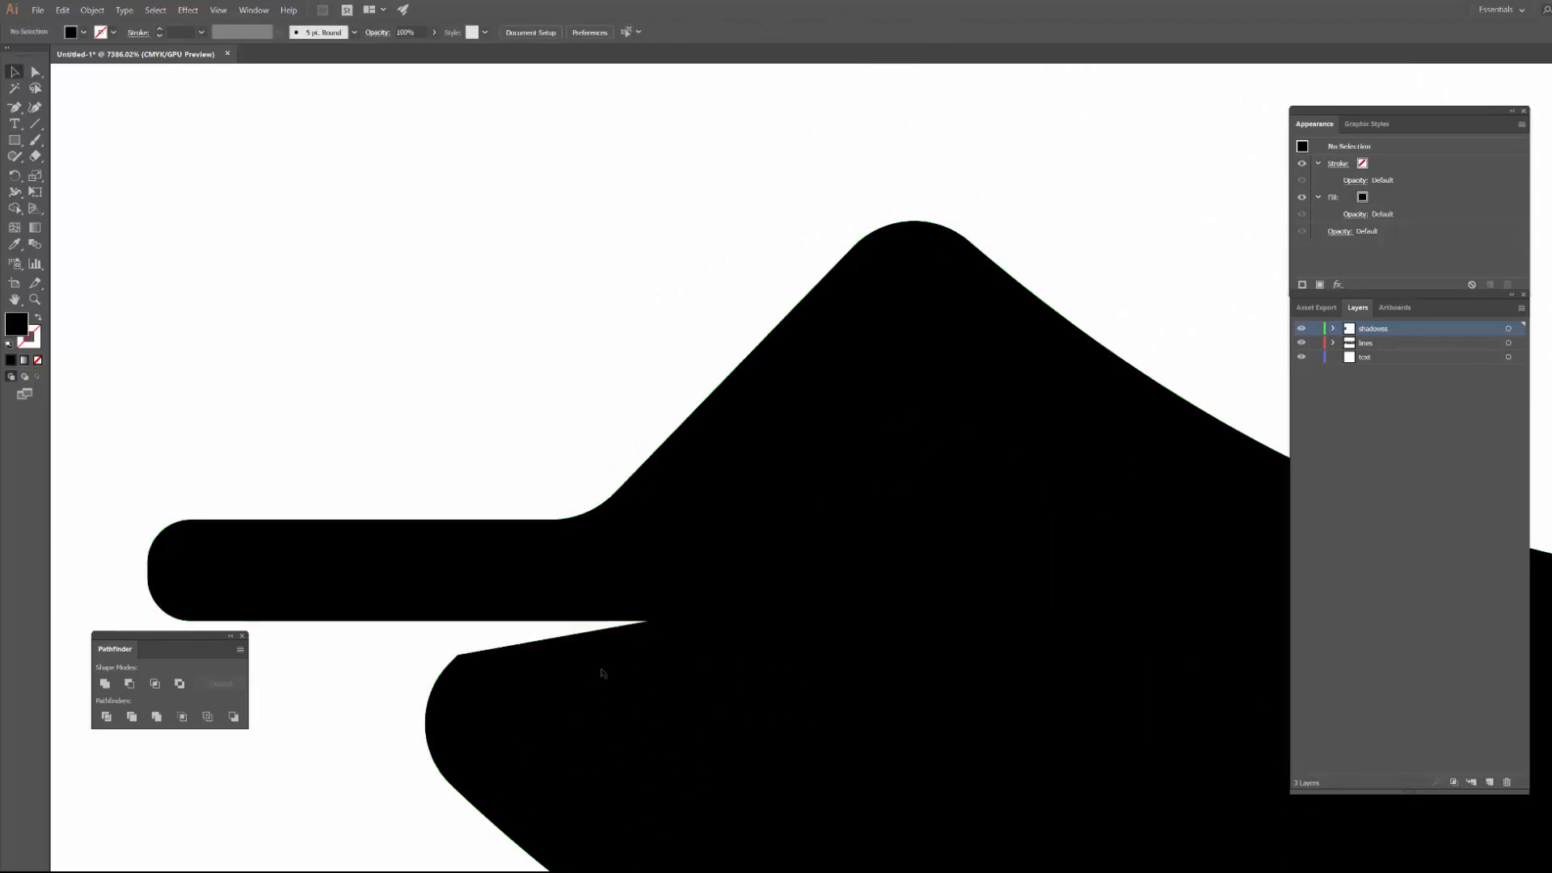
# - Round the sharp corner beneath the shadow cut at the lower-left end of the S
pyautogui.moveTo(604, 674); pyautogui.dragTo(873, 606)
pyautogui.press('a')
pyautogui.click(711, 386)
pyautogui.press('z')
pyautogui.hotkey('ctrl', 'shift', 'a')
pyautogui.moveTo(828, 444); pyautogui.dragTo(324, 529)
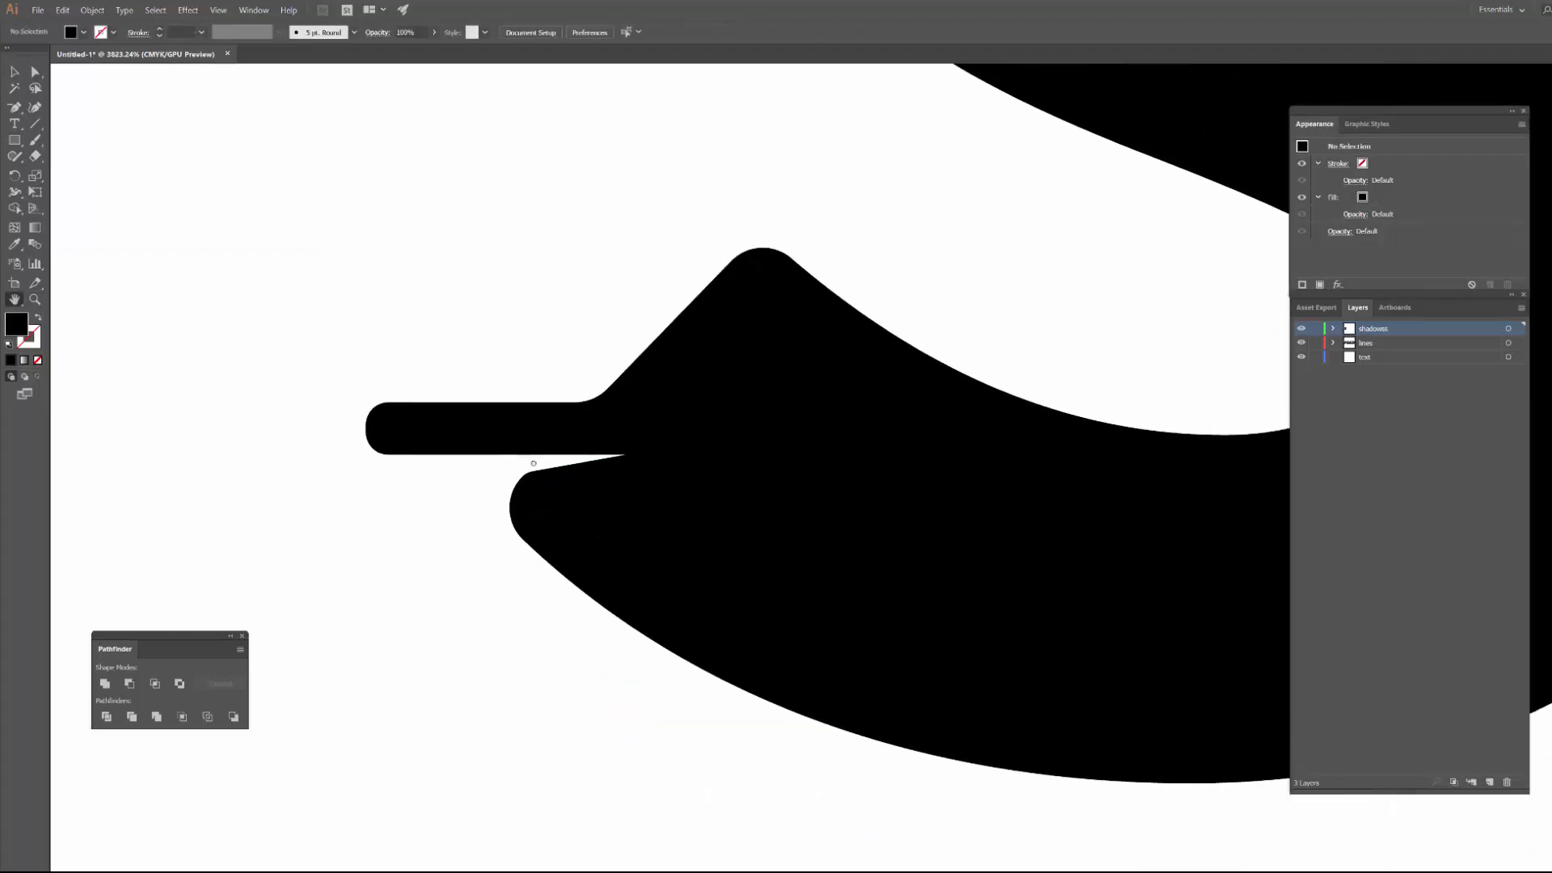
# - Examine the remaining sharp junctions between the motion bars and the letters S and P
pyautogui.scroll(-3, 817, 419)
pyautogui.moveTo(977, 148); pyautogui.dragTo(686, 486)
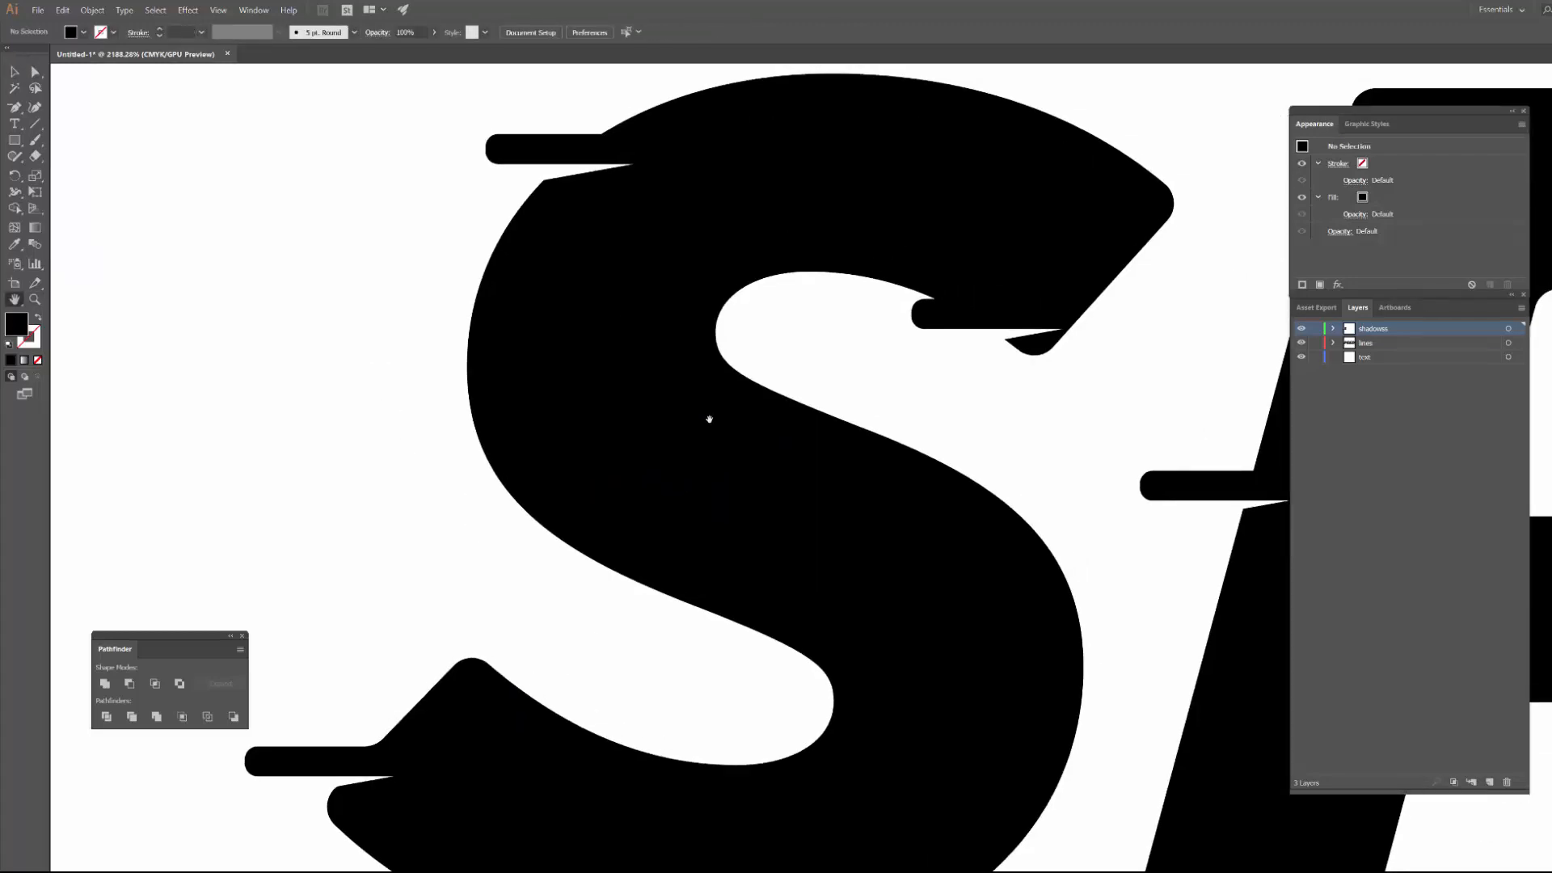
pyautogui.scroll(3, 558, 418)
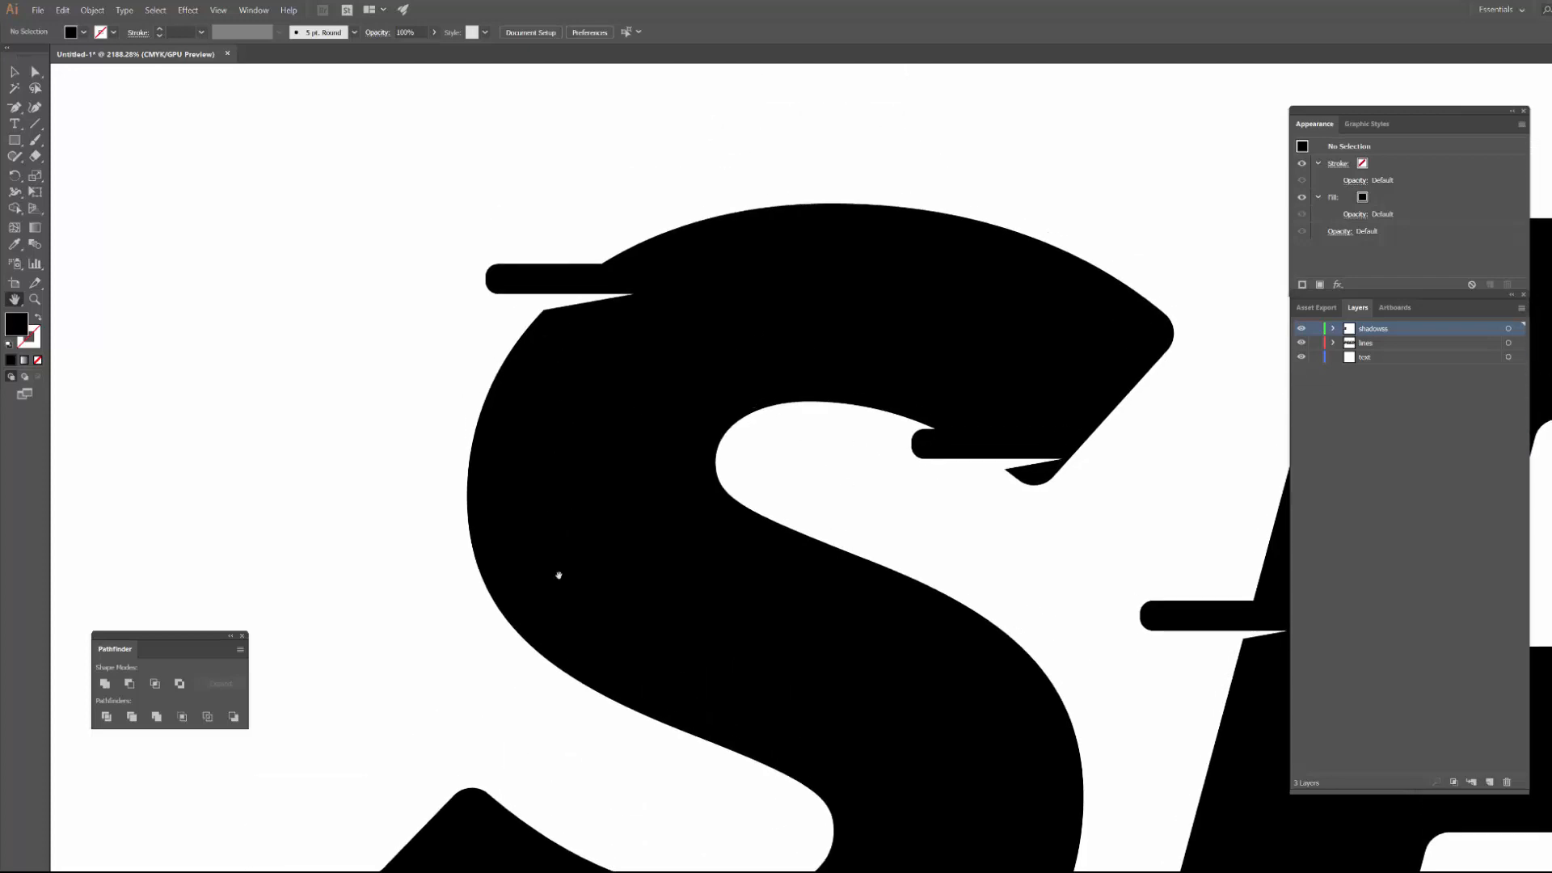
pyautogui.moveTo(1083, 687); pyautogui.dragTo(820, 554)
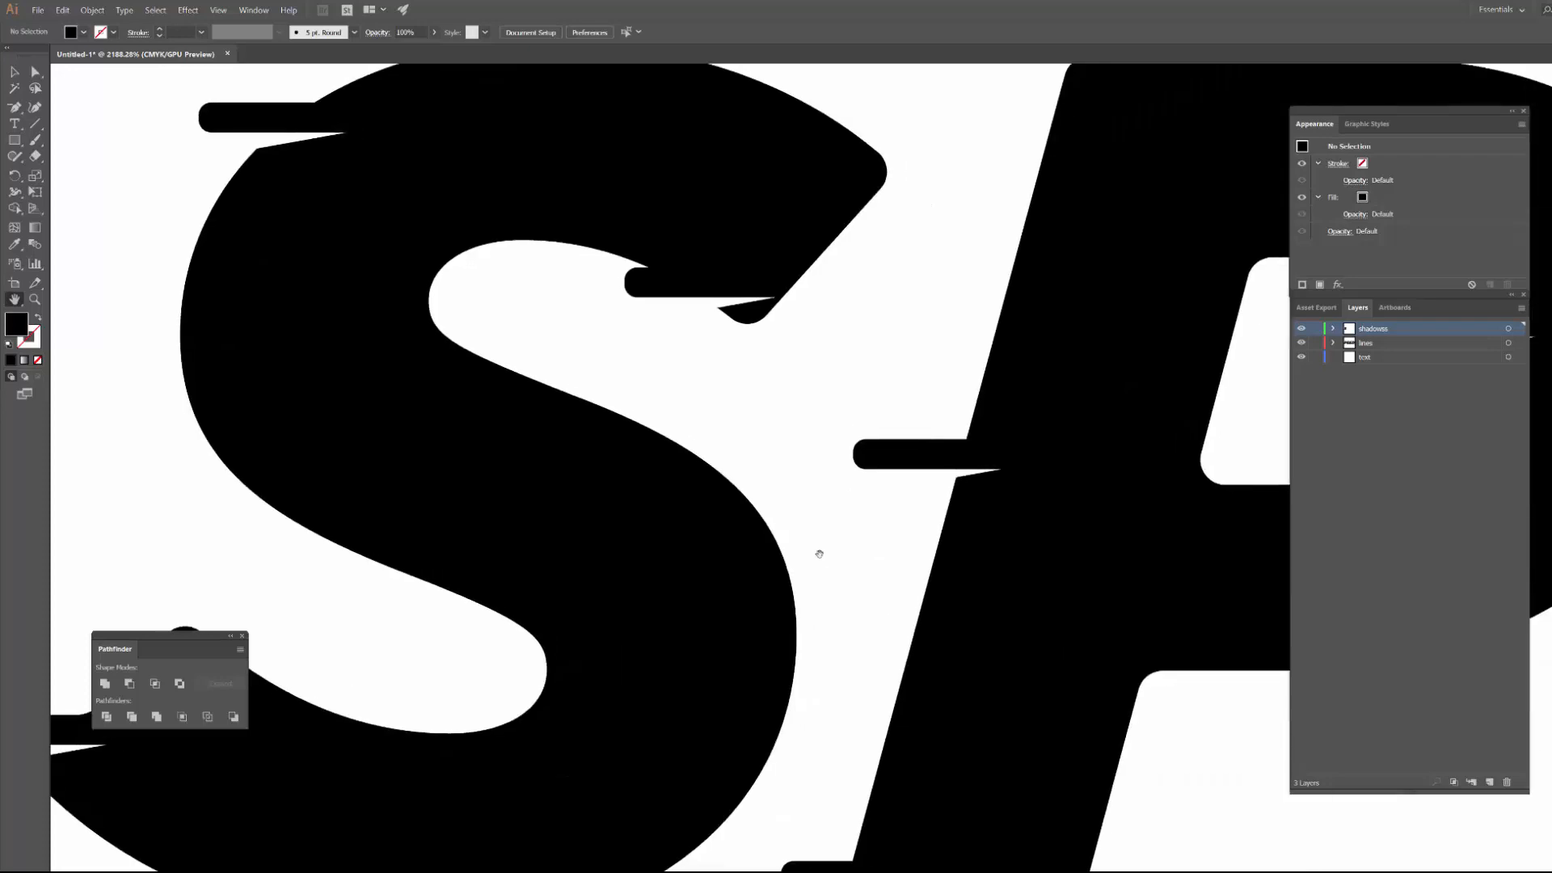
pyautogui.scroll(3, 811, 652)
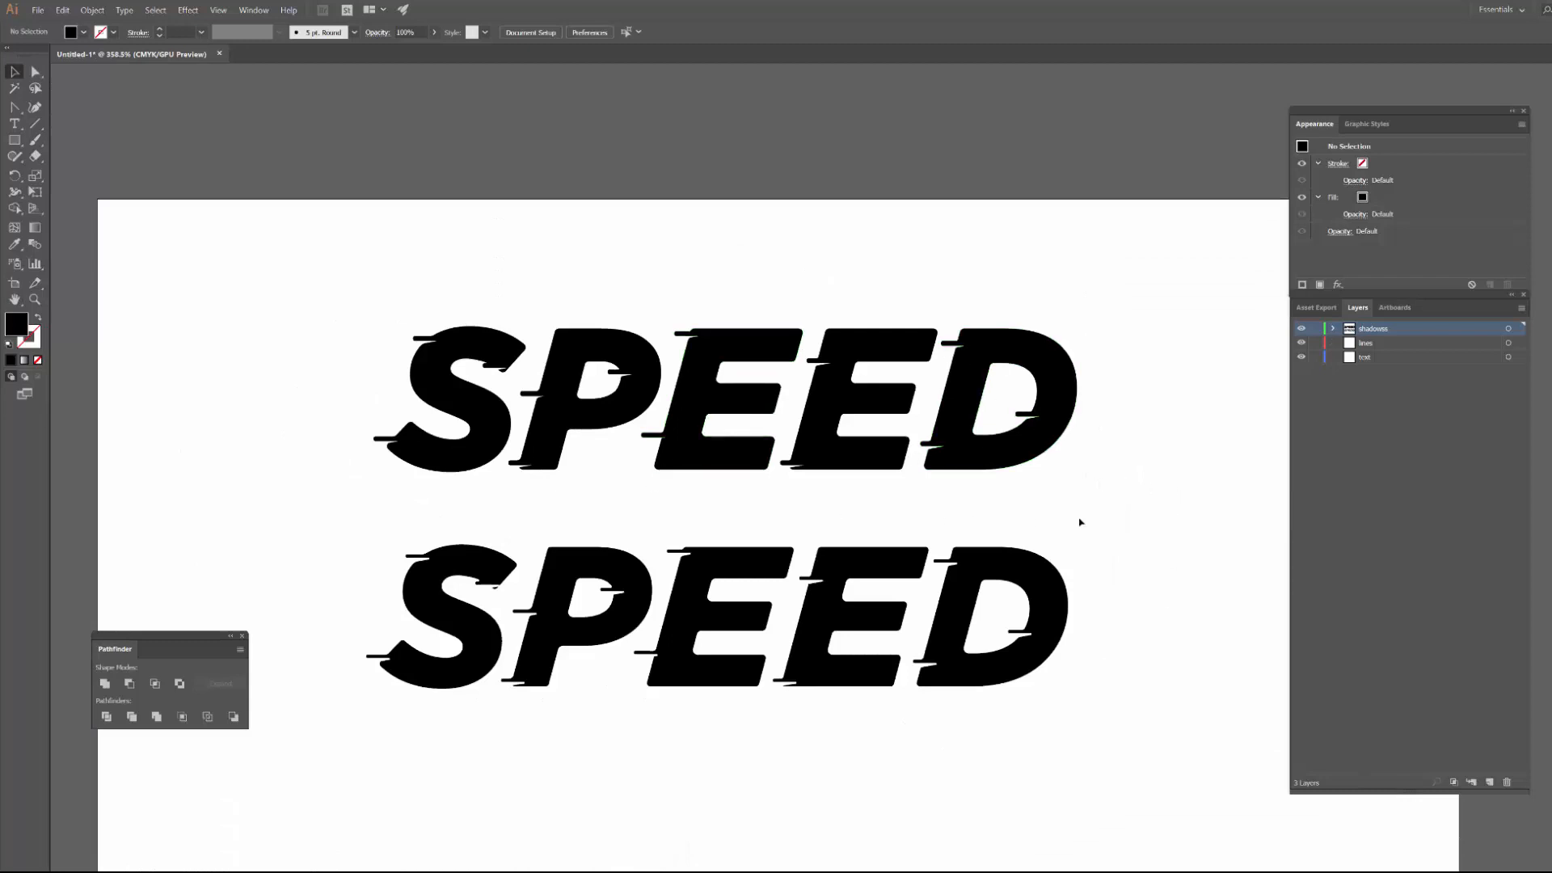
# - Compare the bar junctions and corners of the two SPEED versions on the artboard
pyautogui.scroll(-1, 1090, 527)
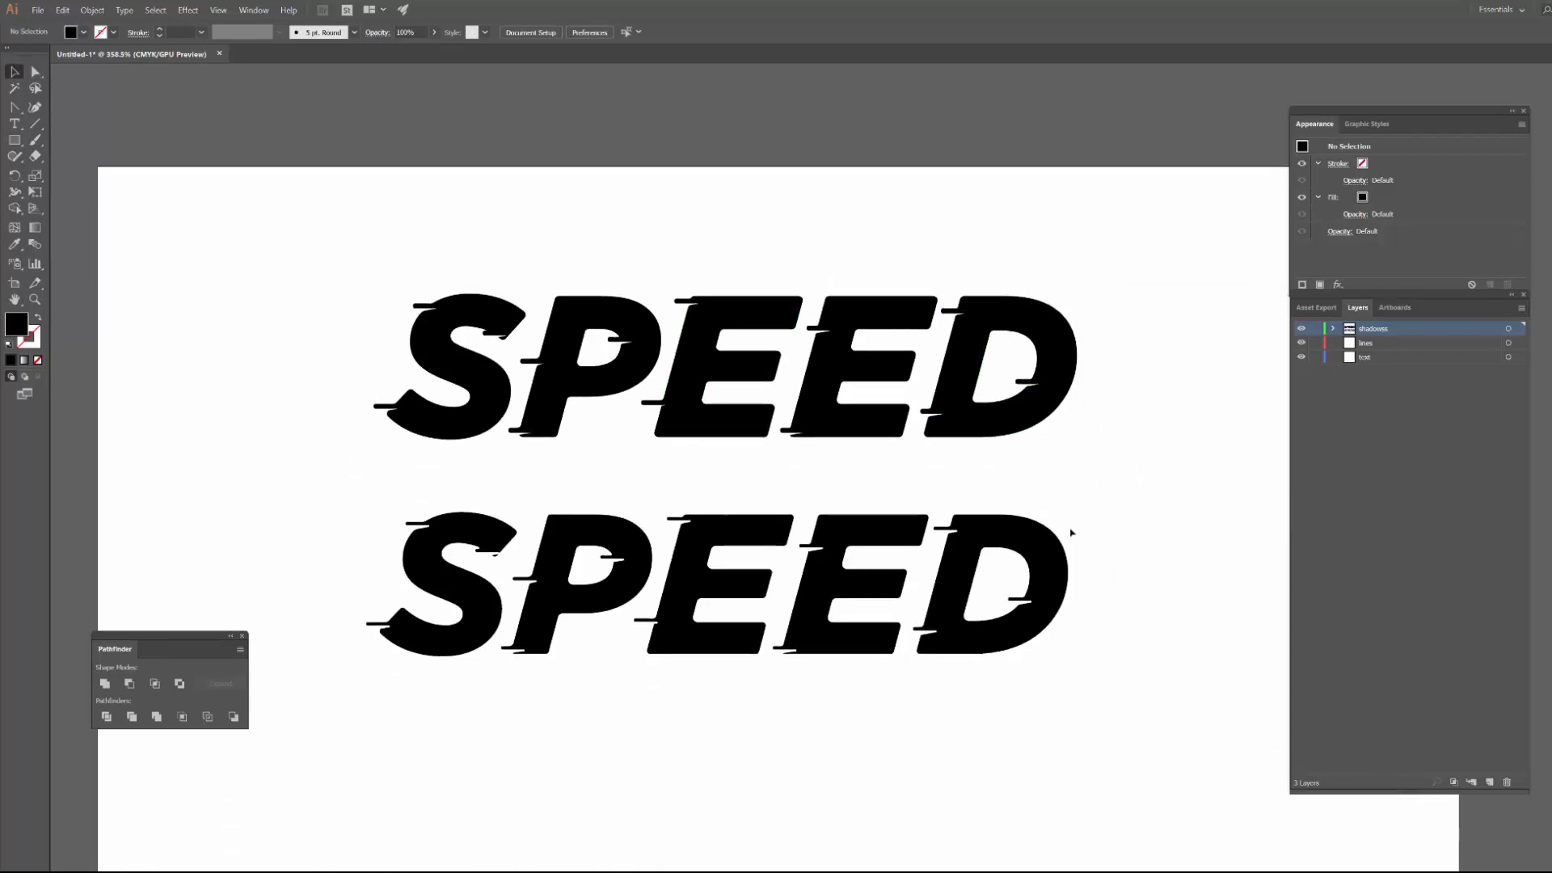
pyautogui.scroll(-2, 857, 485)
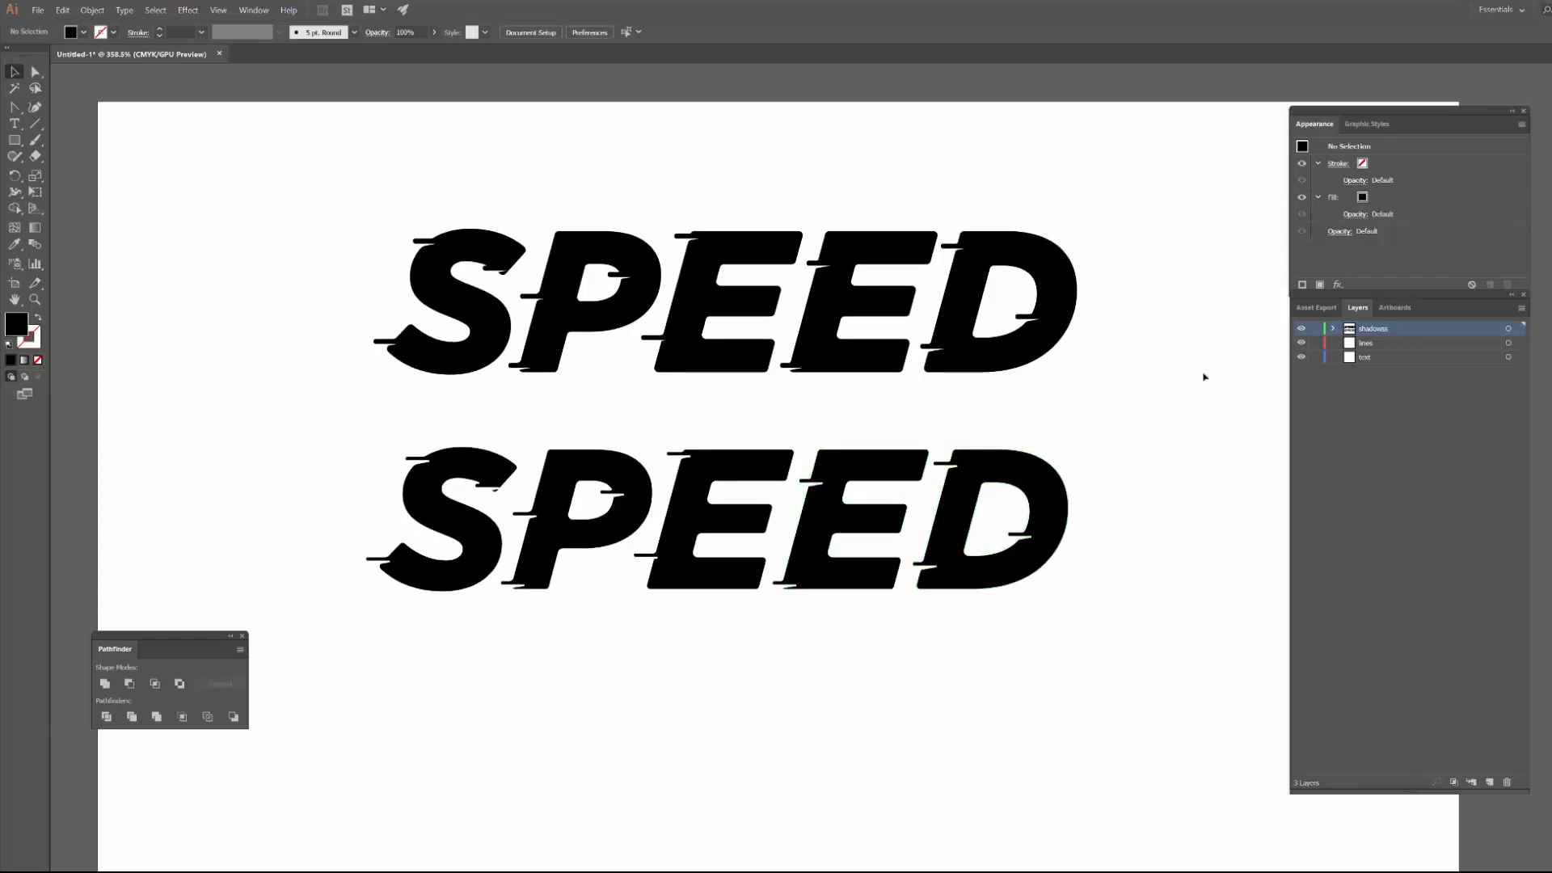
pyautogui.press('z')
pyautogui.moveTo(957, 430); pyautogui.dragTo(1090, 421)
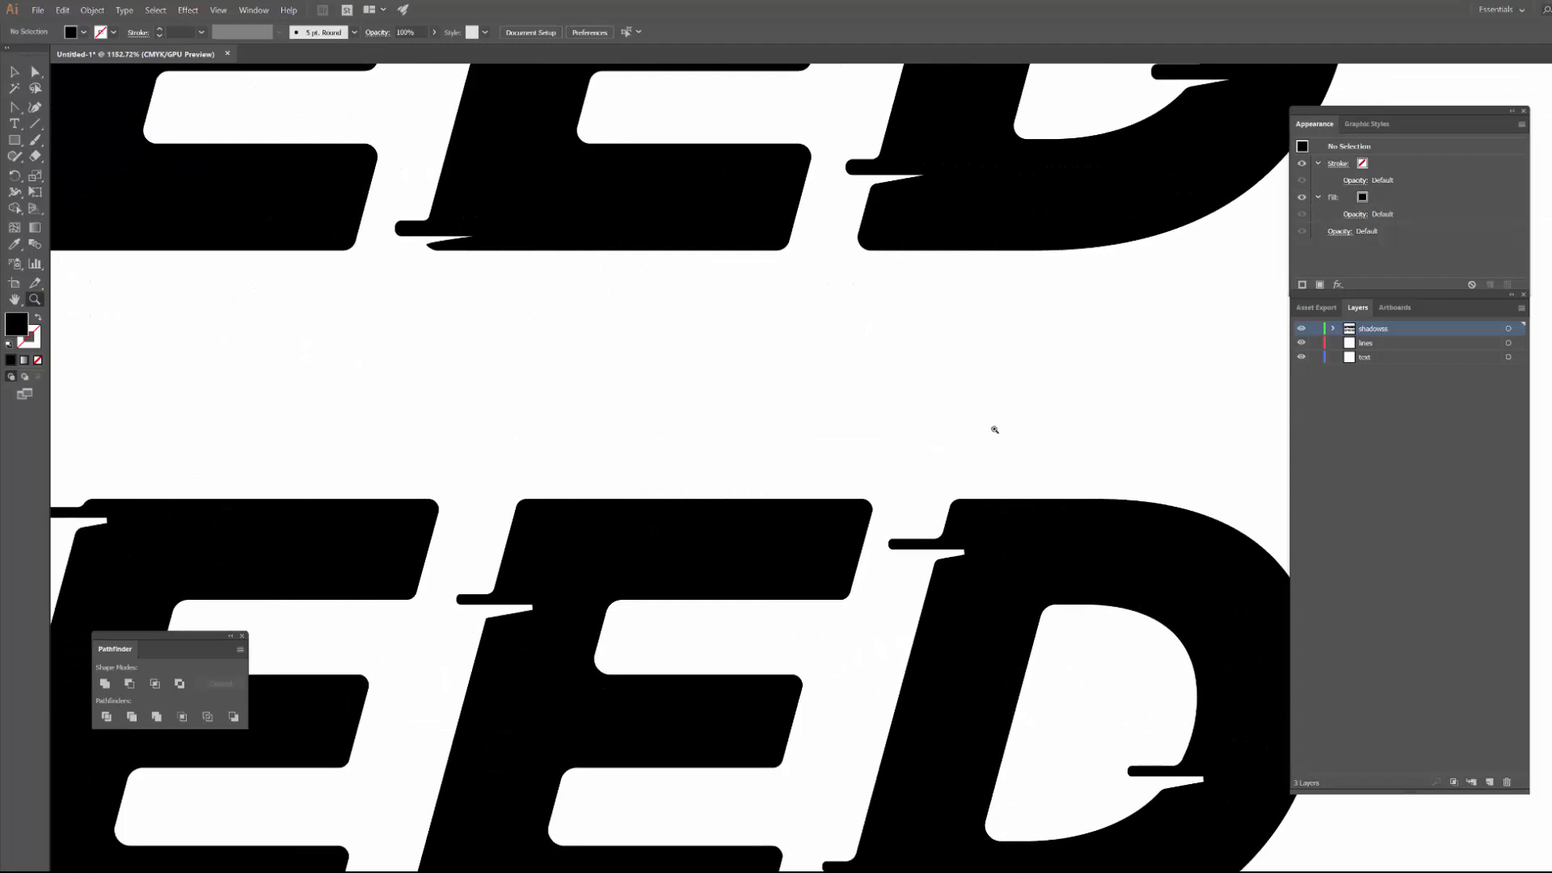
pyautogui.moveTo(994, 429); pyautogui.dragTo(929, 444)
pyautogui.press('v')
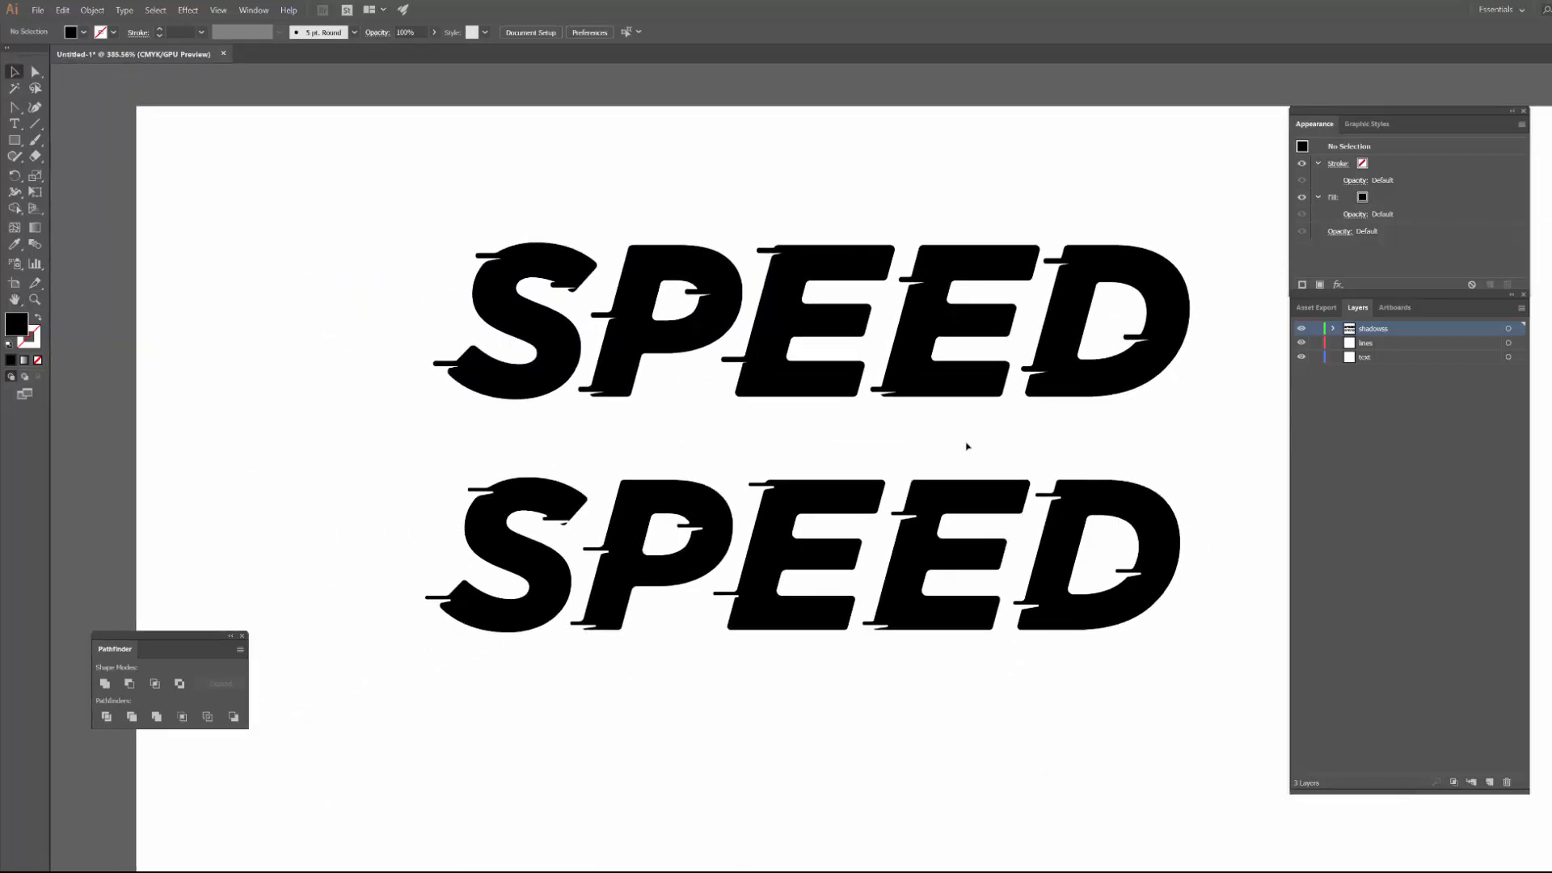
pyautogui.scroll(2, 946, 459)
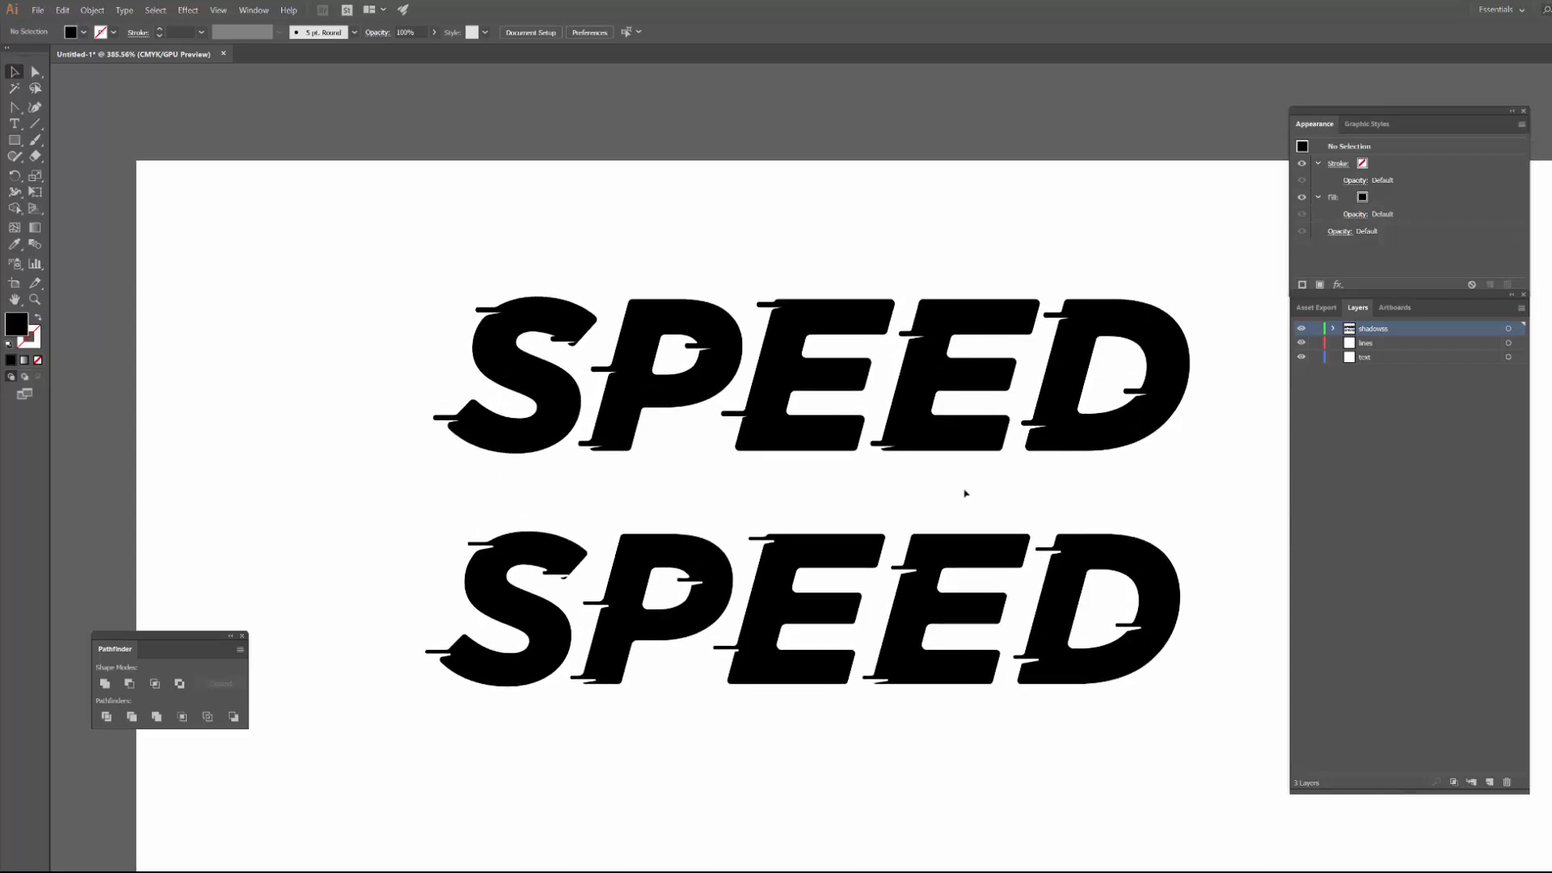
# - Move the upper SPEED lettering above the artboard, leaving the lower version on the artboard
pyautogui.moveTo(965, 493); pyautogui.dragTo(964, 191)
pyautogui.click(938, 428)
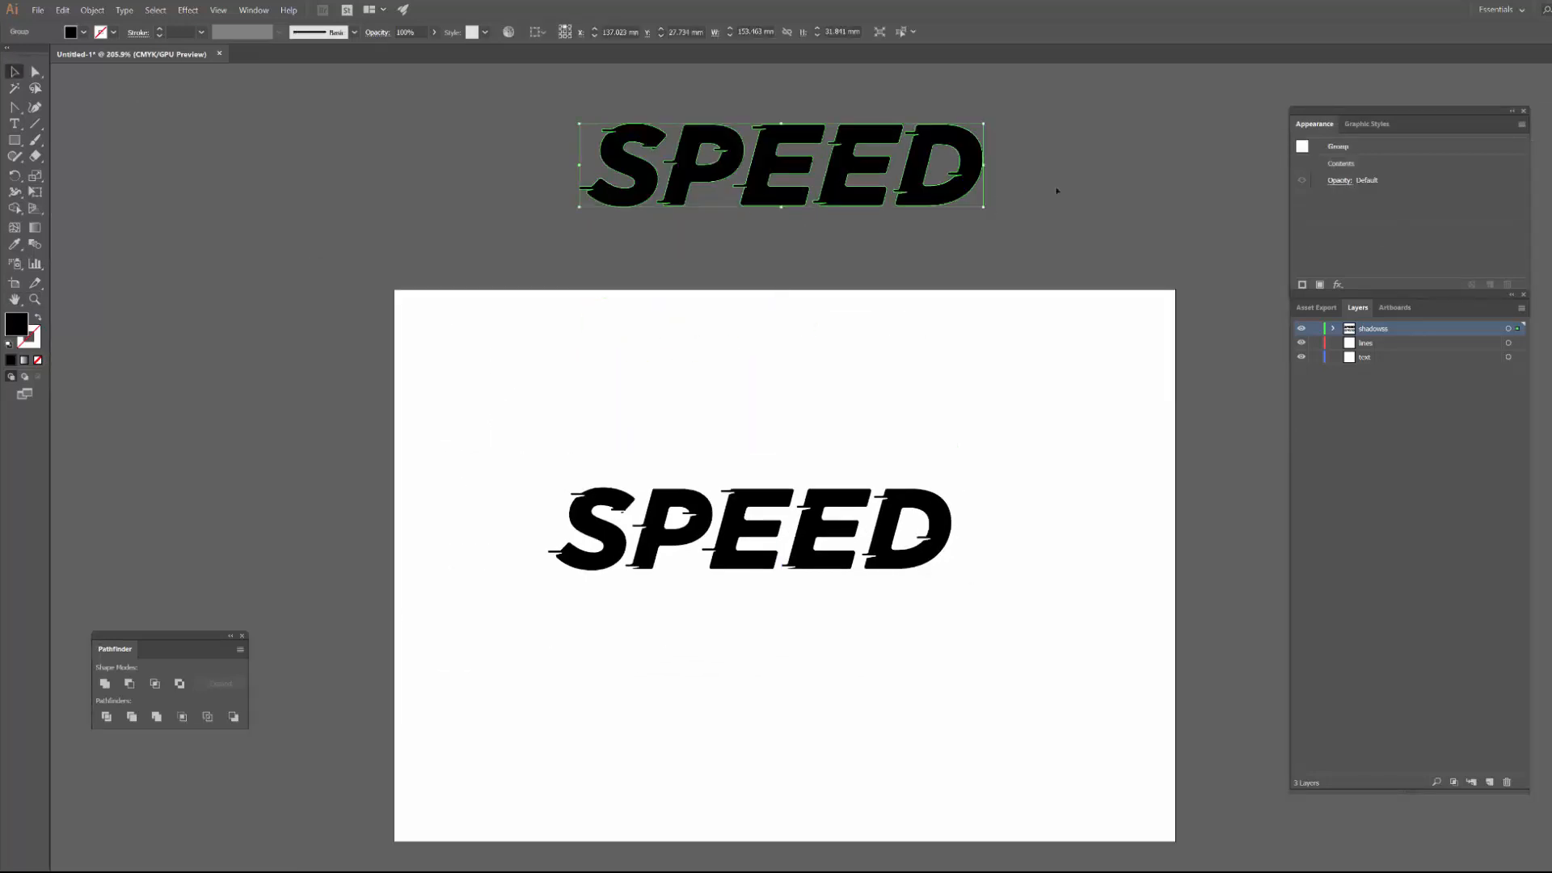
pyautogui.click(1057, 191)
pyautogui.moveTo(581, 129); pyautogui.dragTo(644, 323)
pyautogui.keyDown('alt'); pyautogui.click(782, 318); pyautogui.keyUp('alt')
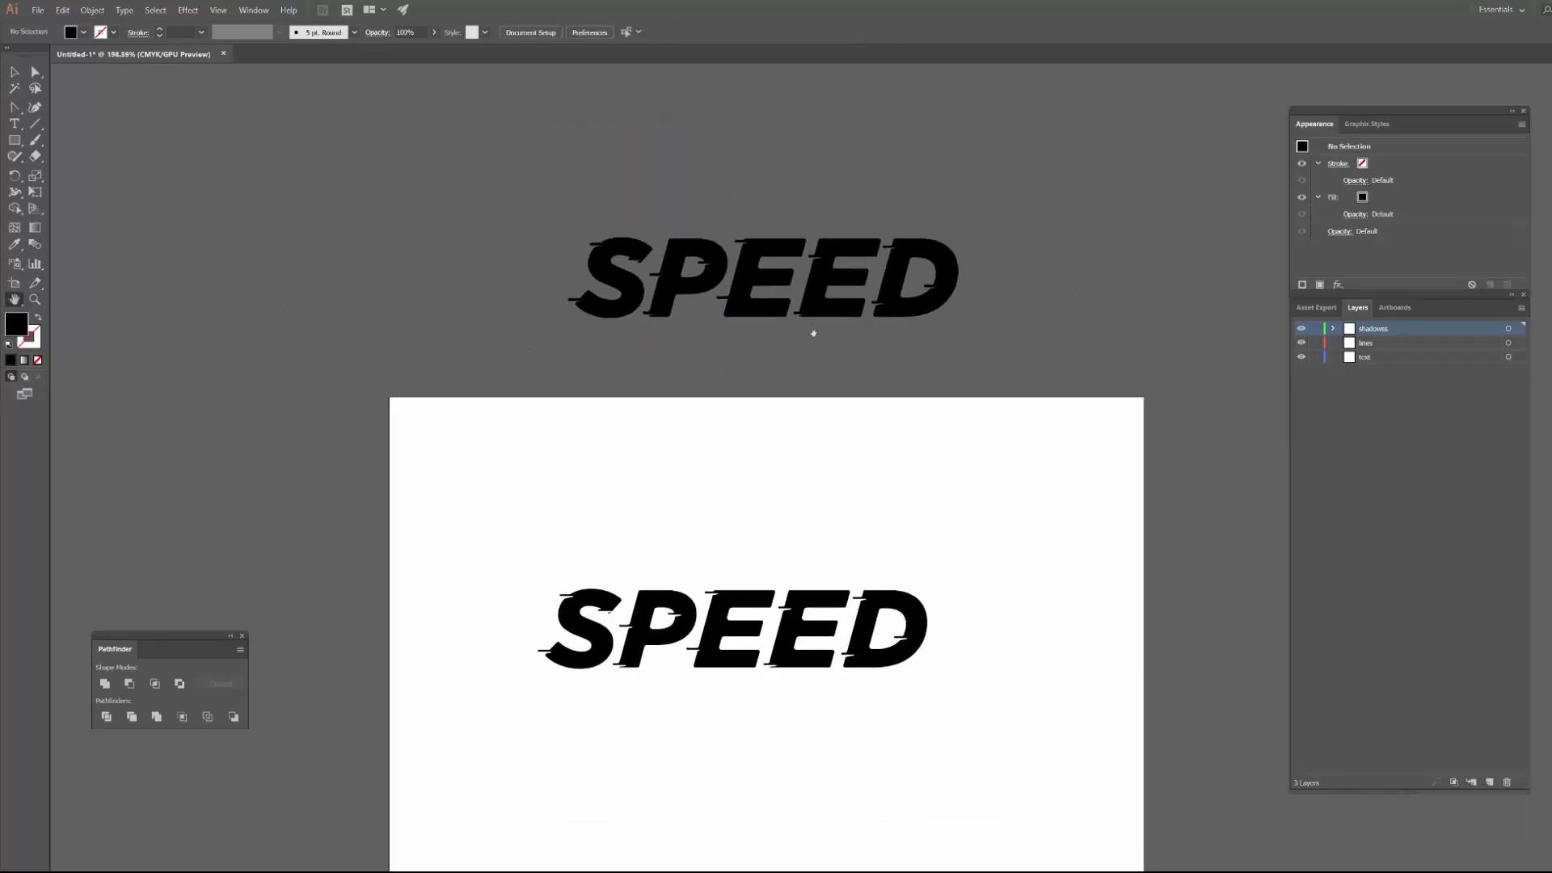
pyautogui.press('v')
pyautogui.moveTo(513, 232); pyautogui.dragTo(885, 521)
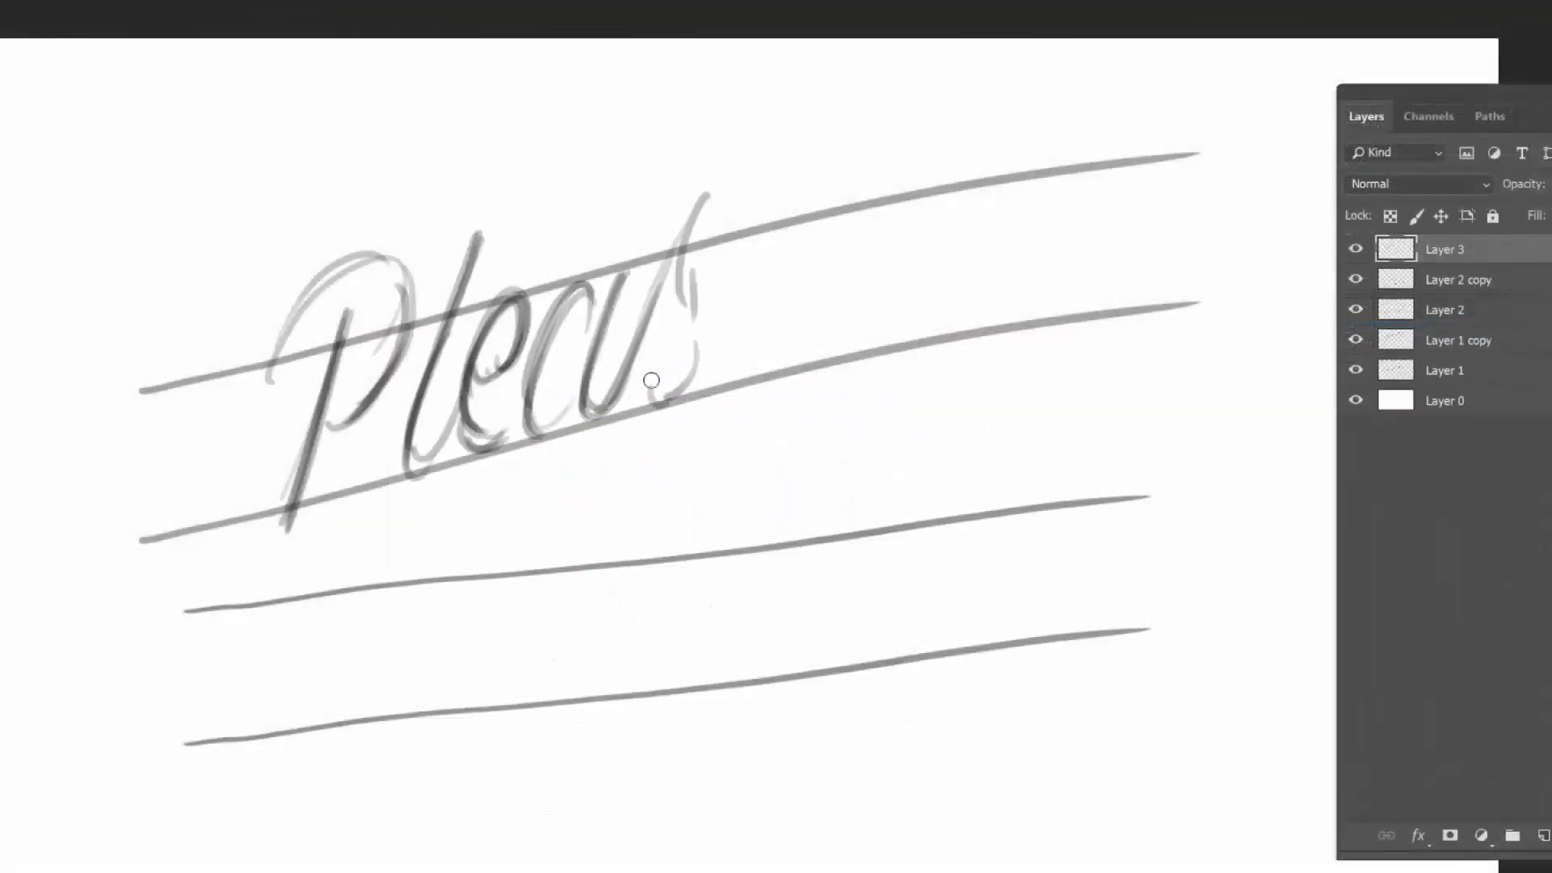
# - Switch to Photoshop and sketch the script lettering "Please like AND Subscribe" with an underline along the slanted guidelines
pyautogui.moveTo(453, 452); pyautogui.dragTo(648, 370)
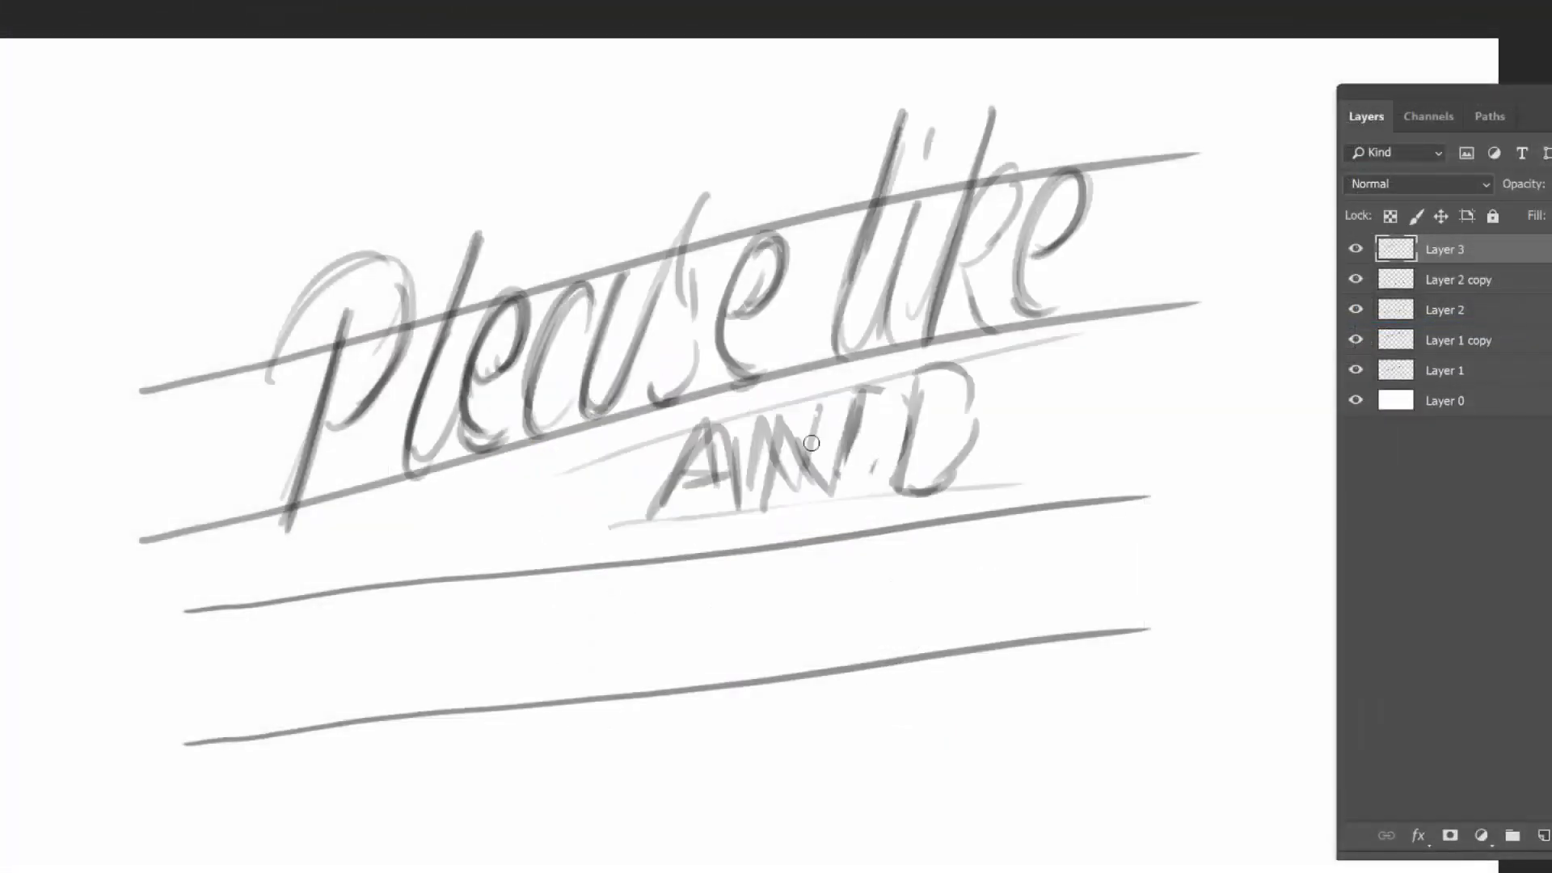
pyautogui.moveTo(339, 566); pyautogui.dragTo(840, 647)
# - Ink "Please like" and the A of AND in thick black strokes over the sketch on a new layer
pyautogui.moveTo(274, 371)
pyautogui.mouseDown()
pyautogui.moveTo(368, 403)
pyautogui.moveTo(330, 428)
pyautogui.mouseUp()
pyautogui.moveTo(475, 236); pyautogui.dragTo(460, 420)
pyautogui.moveTo(898, 123); pyautogui.dragTo(916, 206)
pyautogui.moveTo(1022, 259); pyautogui.dragTo(1053, 307)
pyautogui.moveTo(648, 520); pyautogui.dragTo(733, 511)
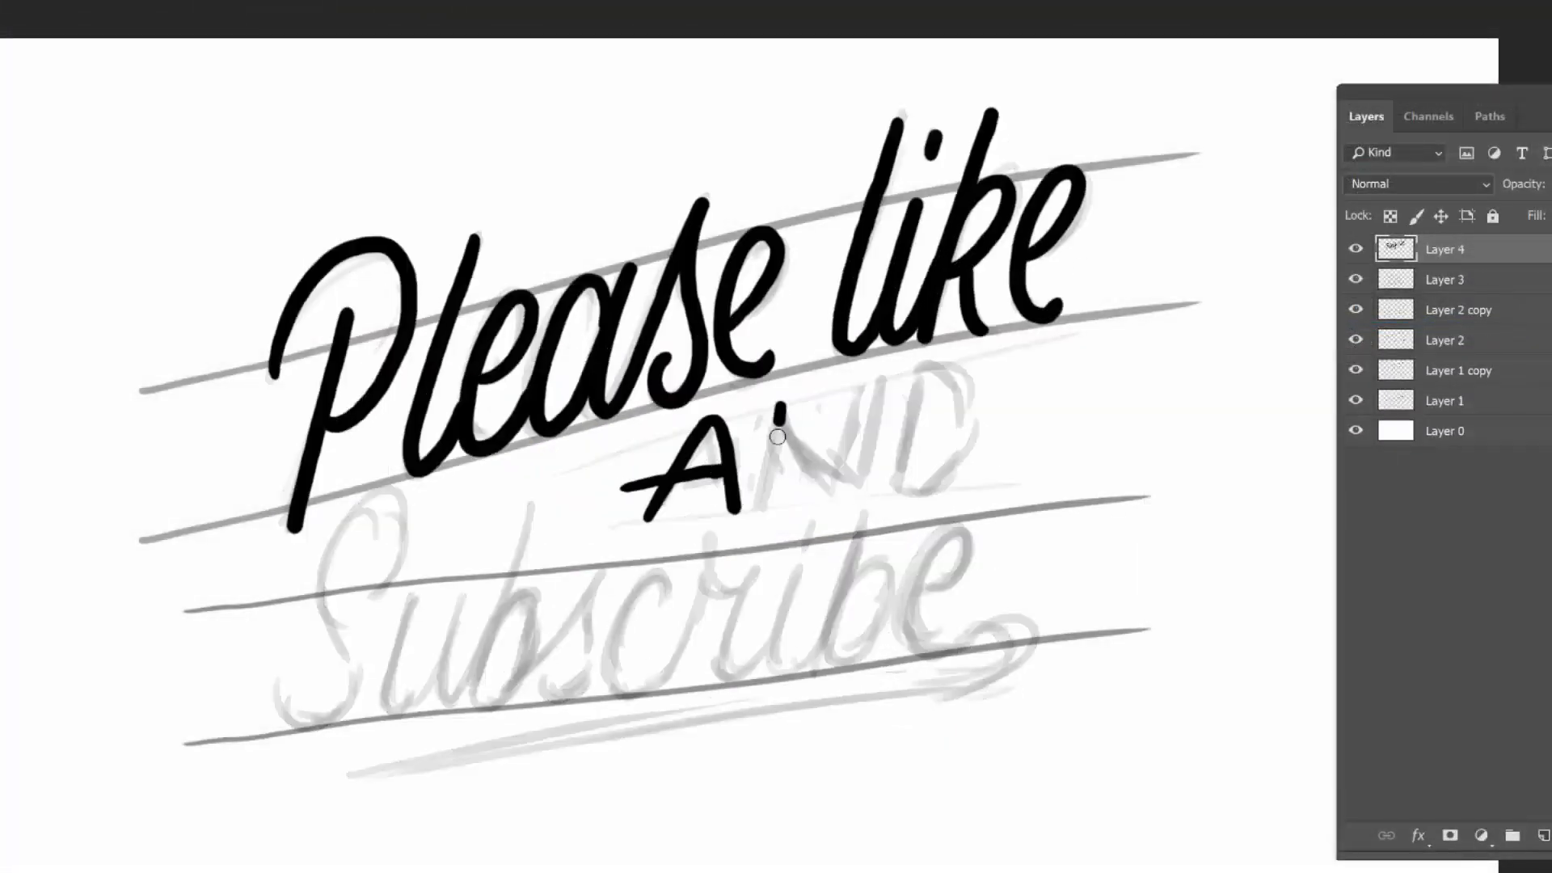
# - Ink the rest of AND, the word Subscribe and its long underline in black over the sketch
pyautogui.moveTo(915, 377); pyautogui.dragTo(903, 491)
pyautogui.moveTo(323, 612); pyautogui.dragTo(243, 682)
pyautogui.moveTo(657, 612)
pyautogui.mouseDown()
pyautogui.moveTo(701, 562)
pyautogui.moveTo(748, 598)
pyautogui.moveTo(818, 558)
pyautogui.mouseUp()
pyautogui.moveTo(881, 530); pyautogui.dragTo(922, 622)
pyautogui.moveTo(937, 619); pyautogui.dragTo(999, 671)
pyautogui.moveTo(957, 49); pyautogui.dragTo(949, 381)
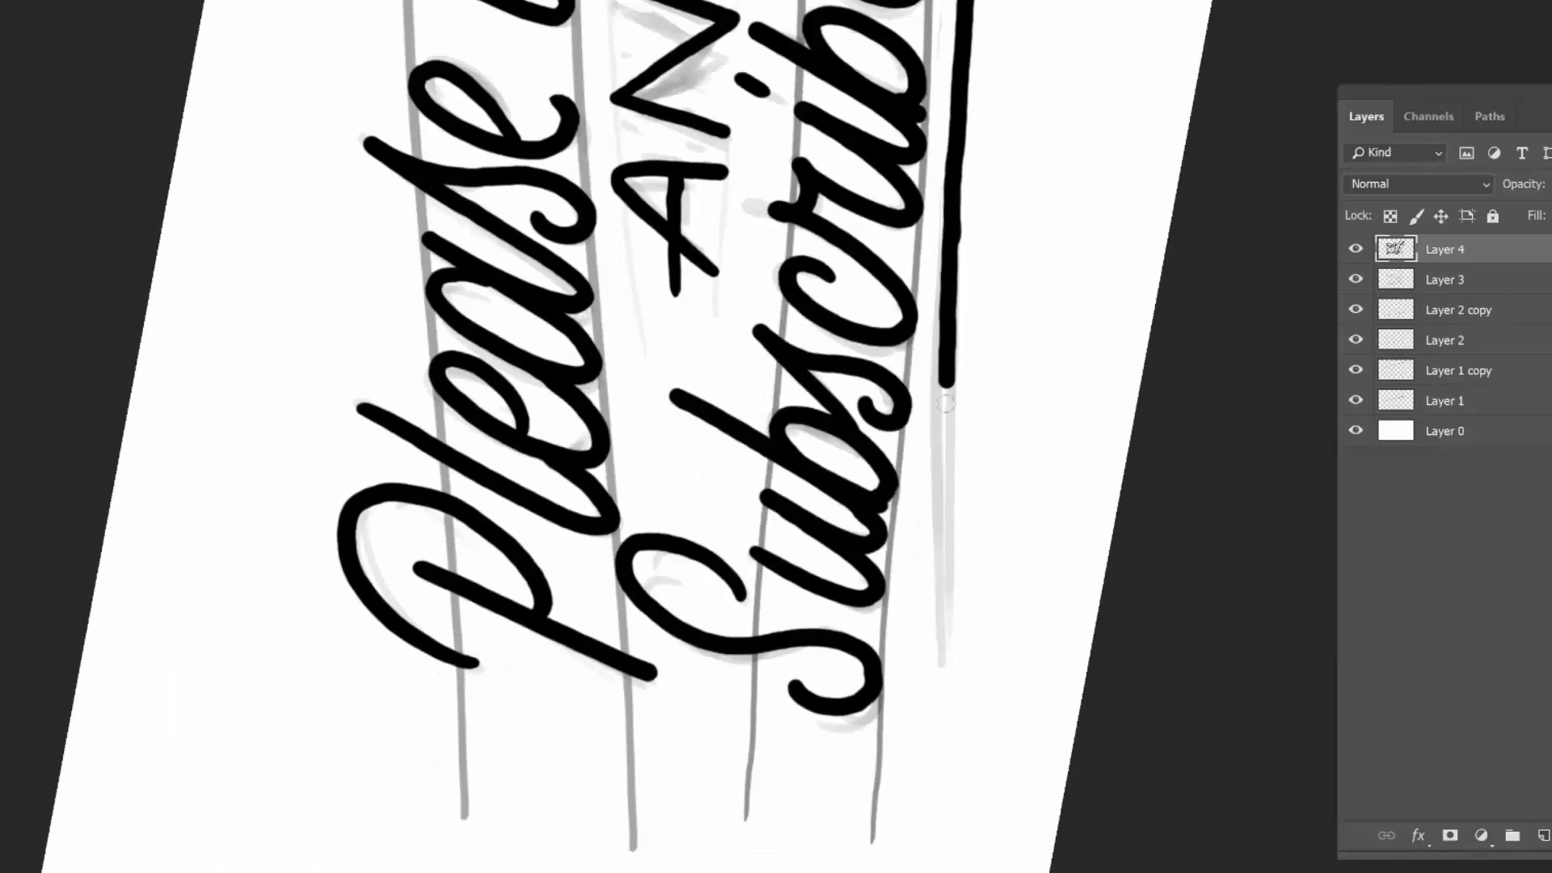
# - Hide the sketch and guideline layers and adjust the placement of the inked words AND and Subscribe
pyautogui.moveTo(1356, 279); pyautogui.dragTo(1356, 400)
pyautogui.moveTo(849, 308); pyautogui.dragTo(1011, 146)
pyautogui.moveTo(1116, 590); pyautogui.dragTo(973, 790)
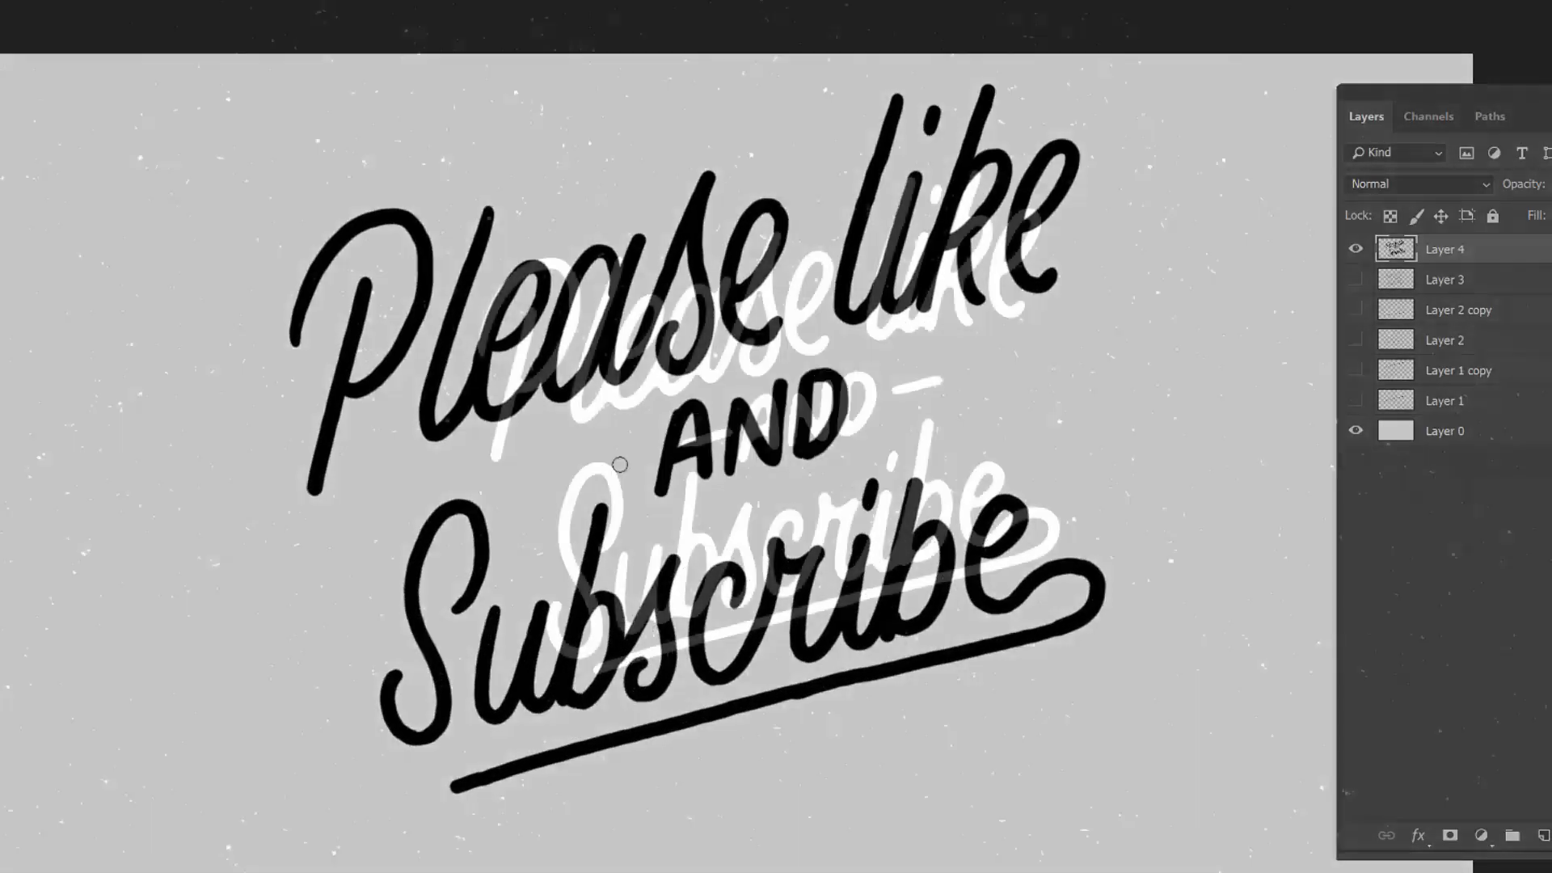